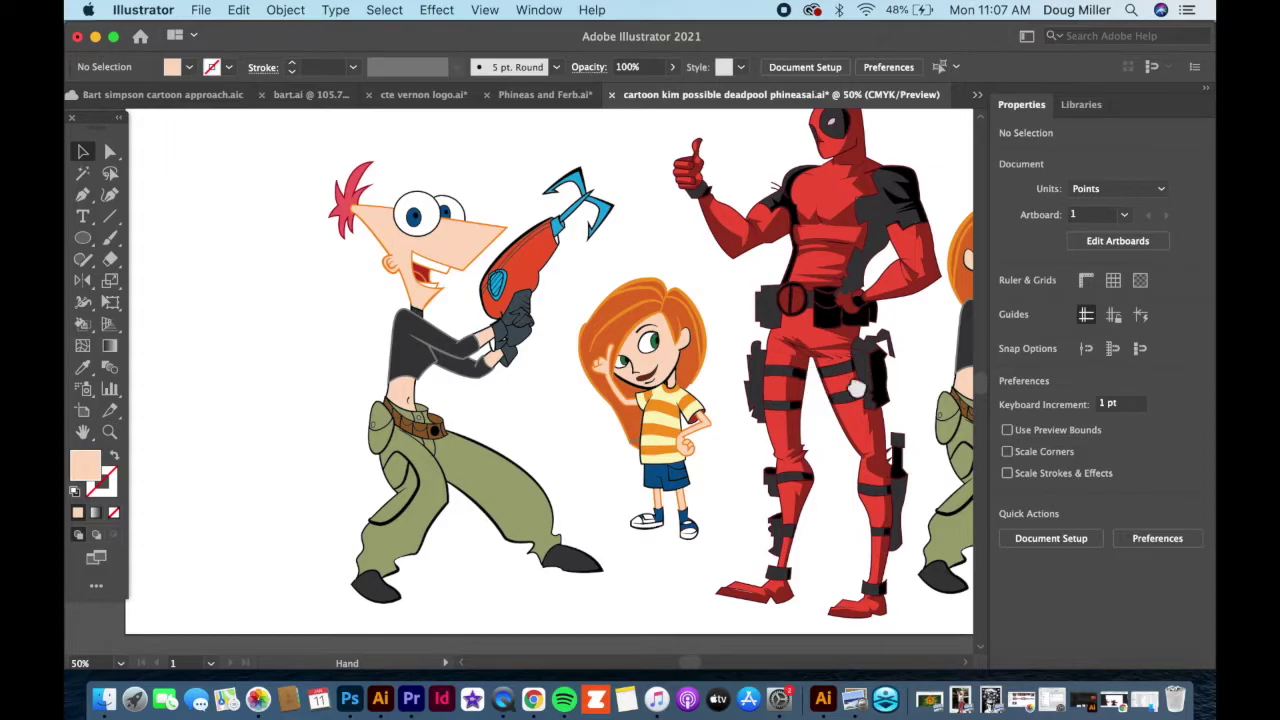
- Duplicate the Kim and Phineas pair and drop the copy on the grey pasteboard beside the originals
scroll(814, 371, right, 8)
scroll(697, 352, right, 6)
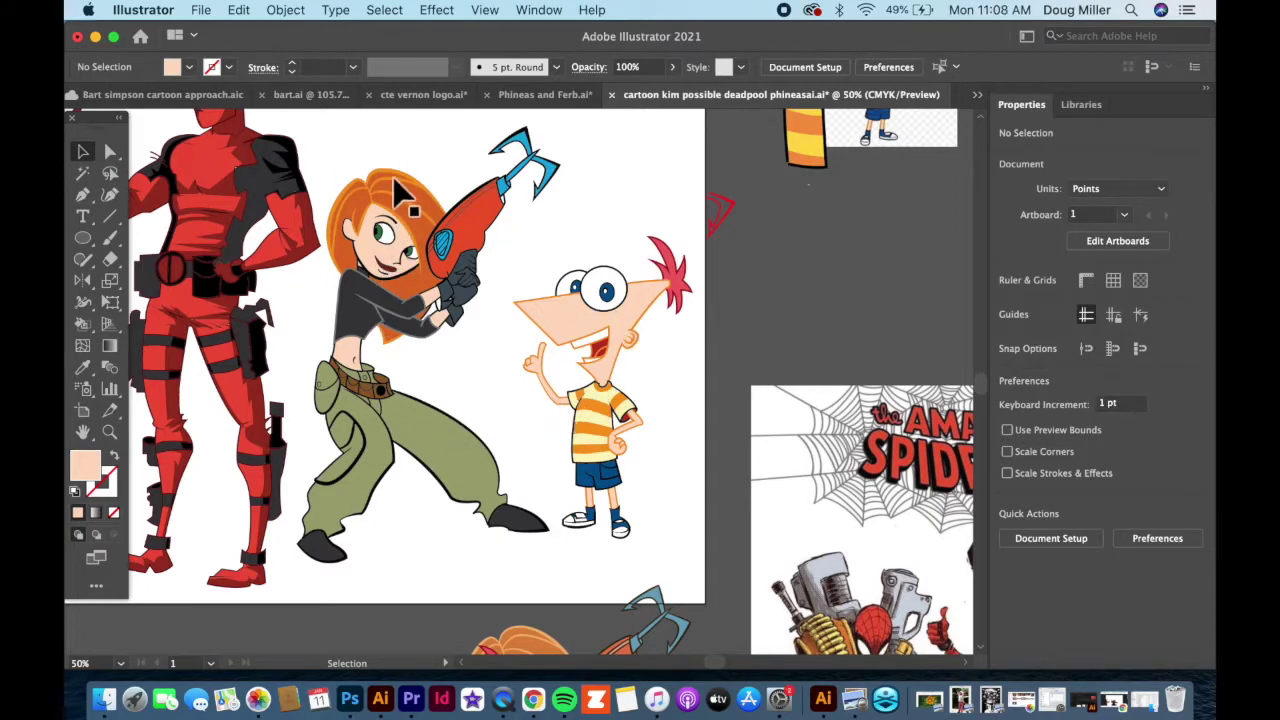
drag(347, 131, 671, 570)
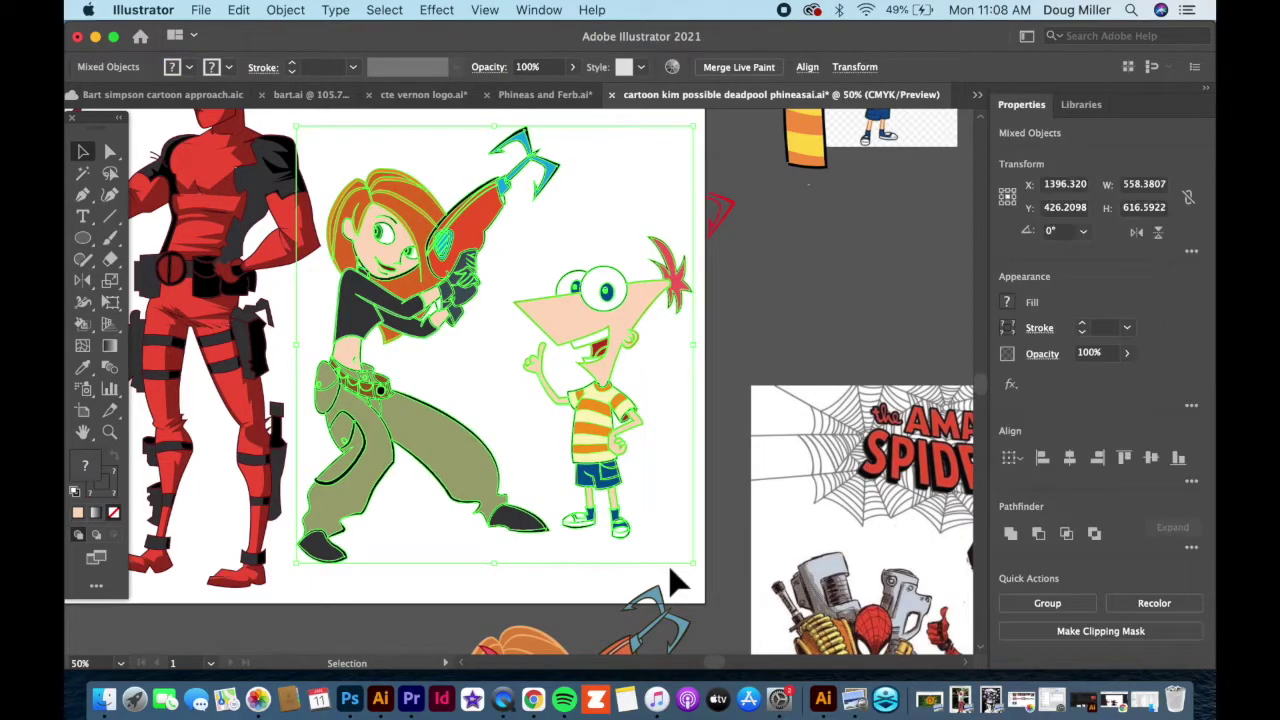
key(a)
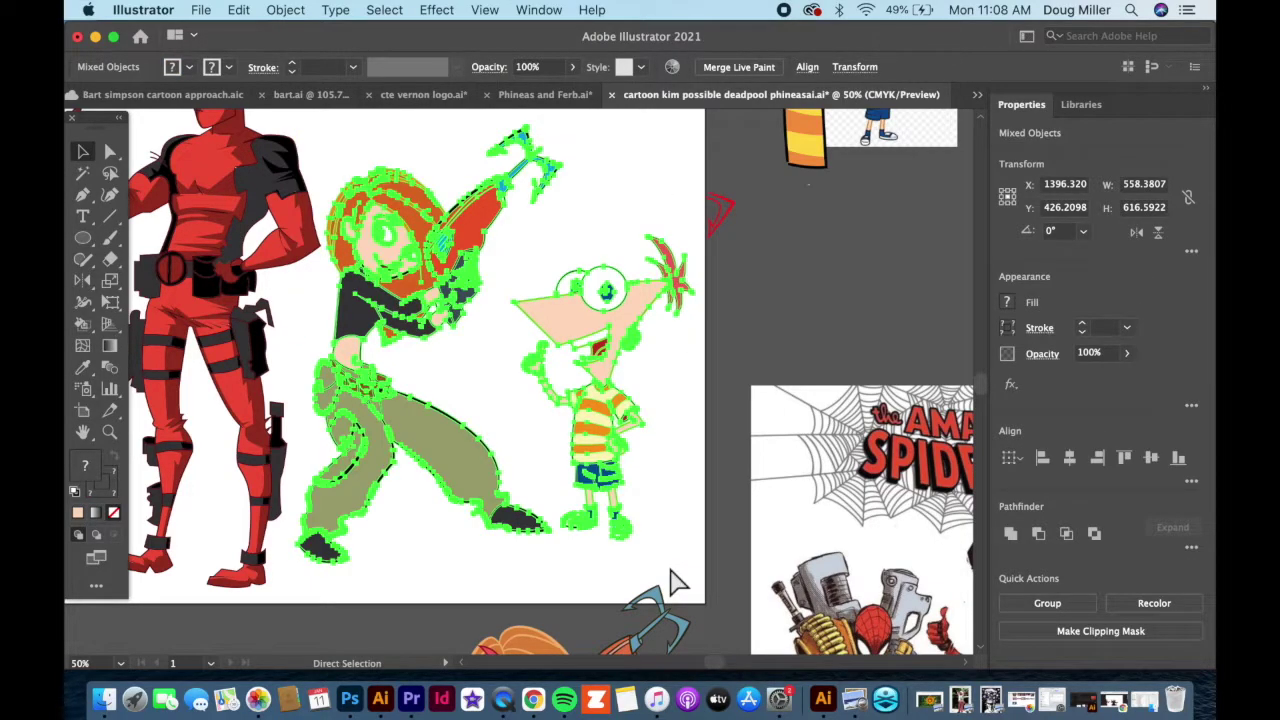
key(v)
key(super+v)
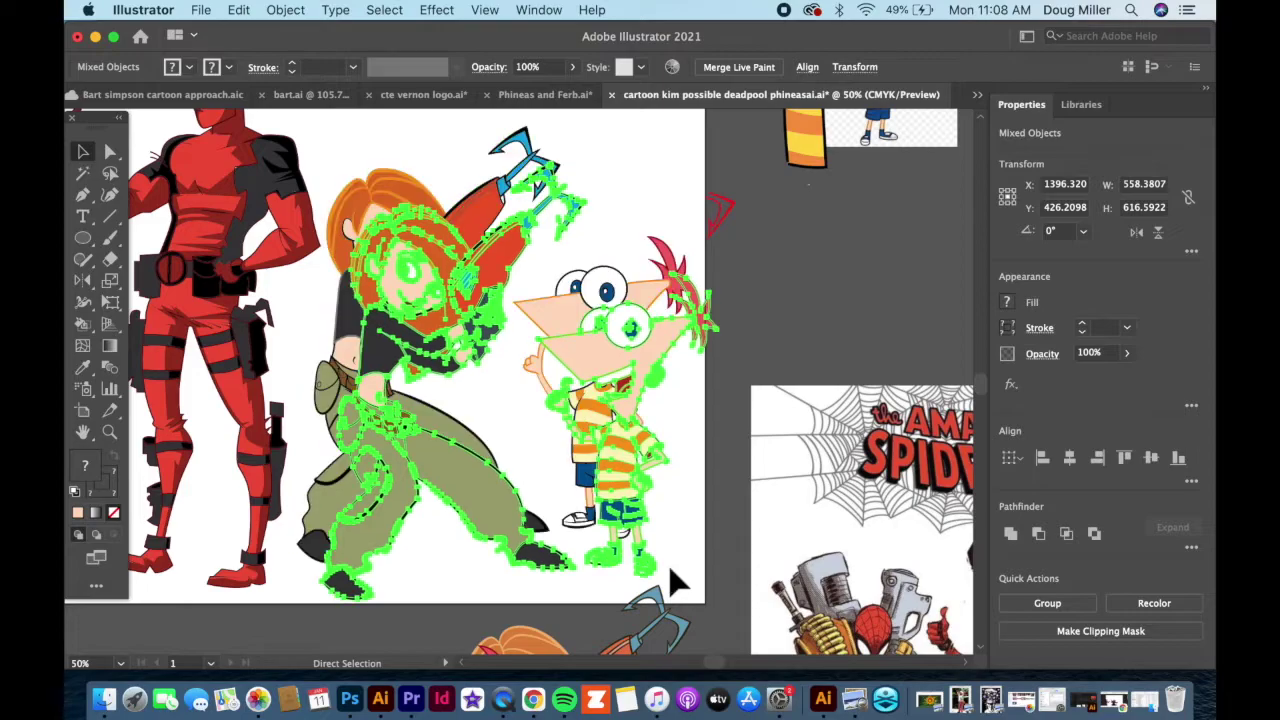
scroll(447, 325, up, 10)
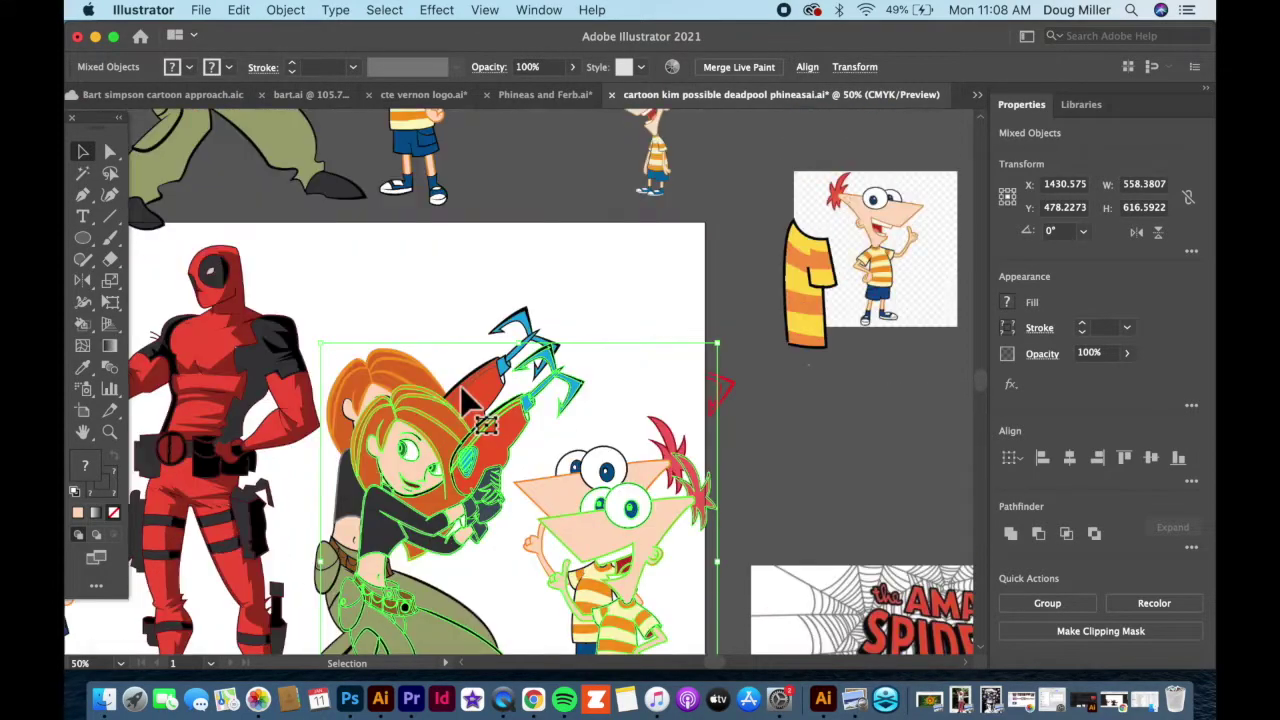
scroll(457, 420, down, 5)
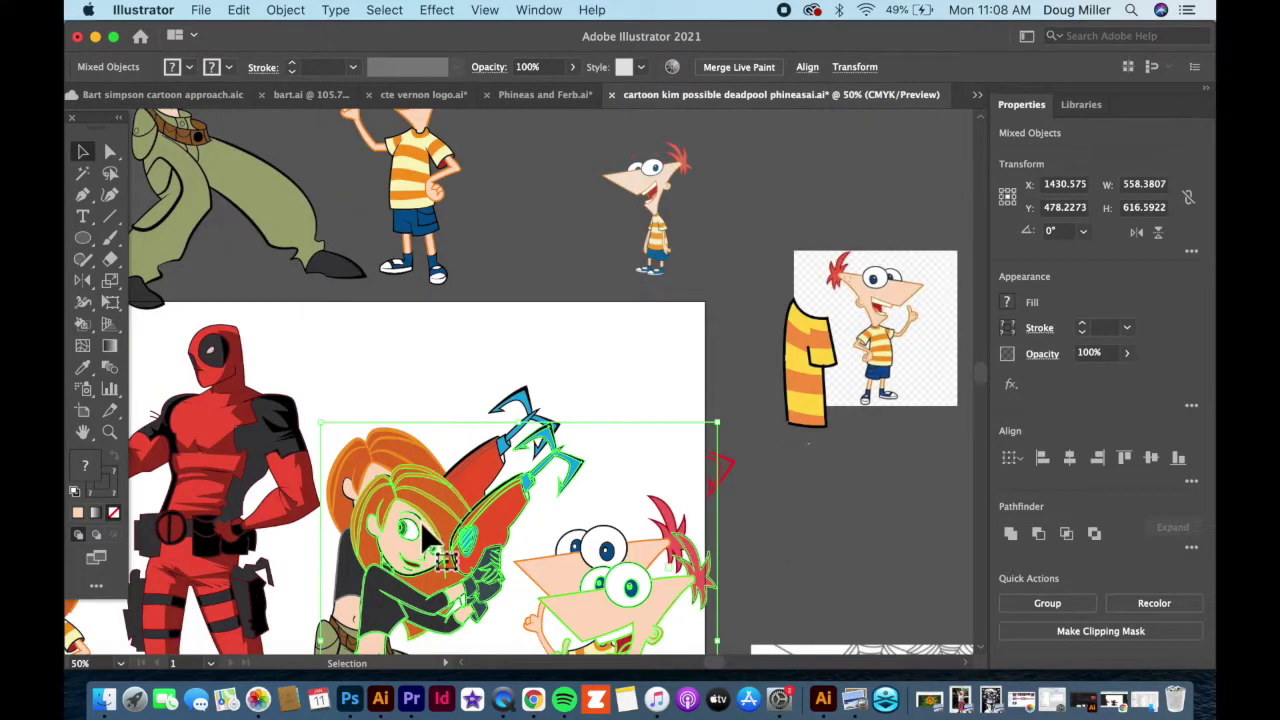
drag(450, 490, 220, 334)
scroll(594, 179, up, 5)
scroll(594, 179, up, 5)
click(366, 170)
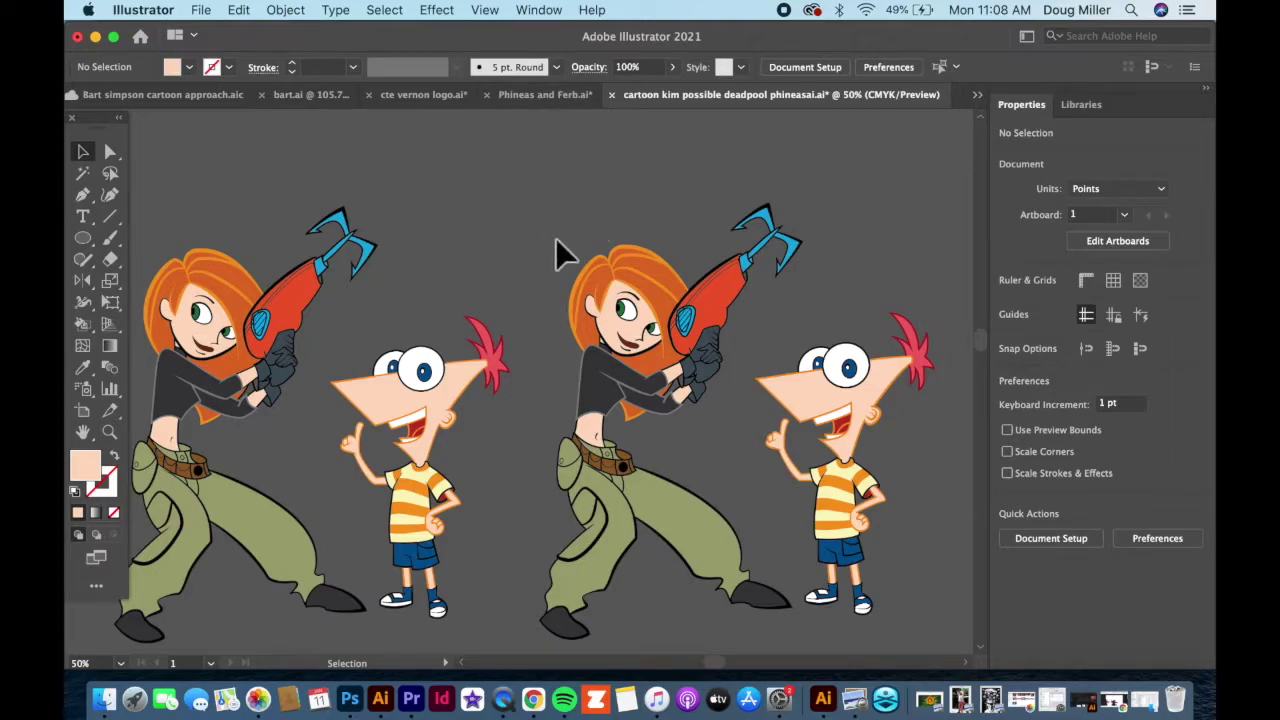
- Shift the copied Kim further left and nudge the copied Phineas up-left next to her
drag(525, 255, 664, 218)
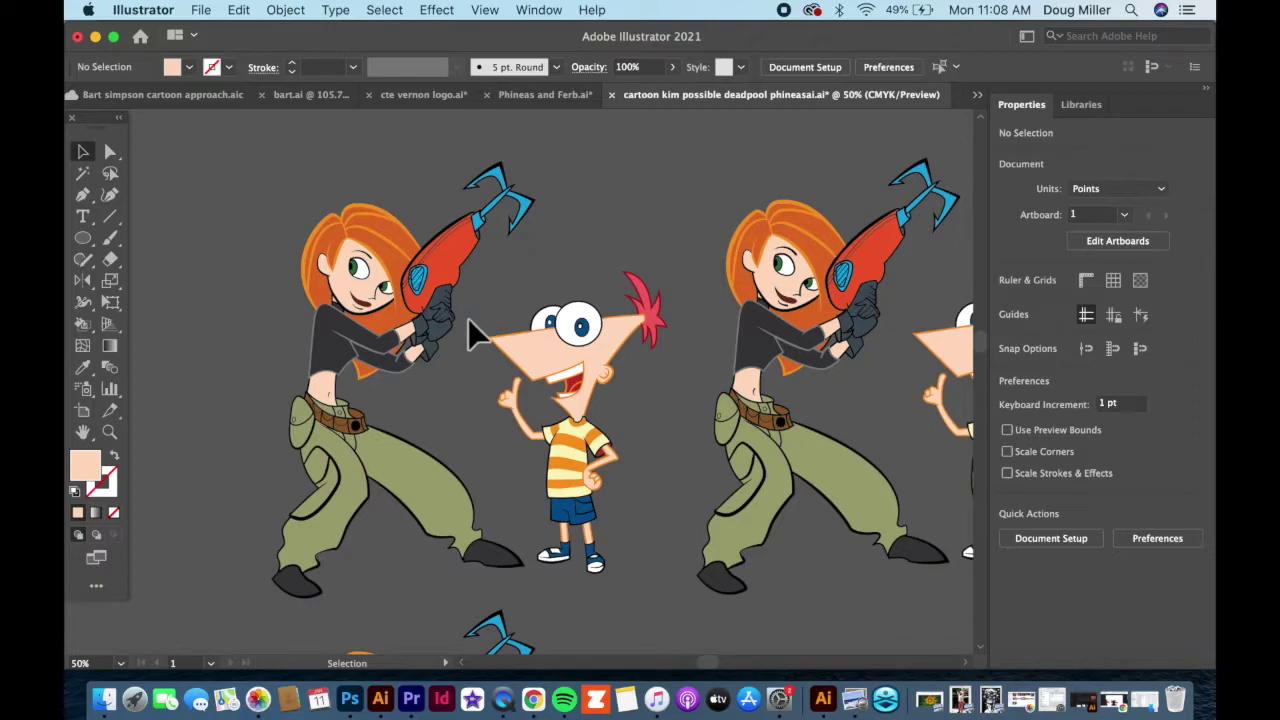
click(402, 268)
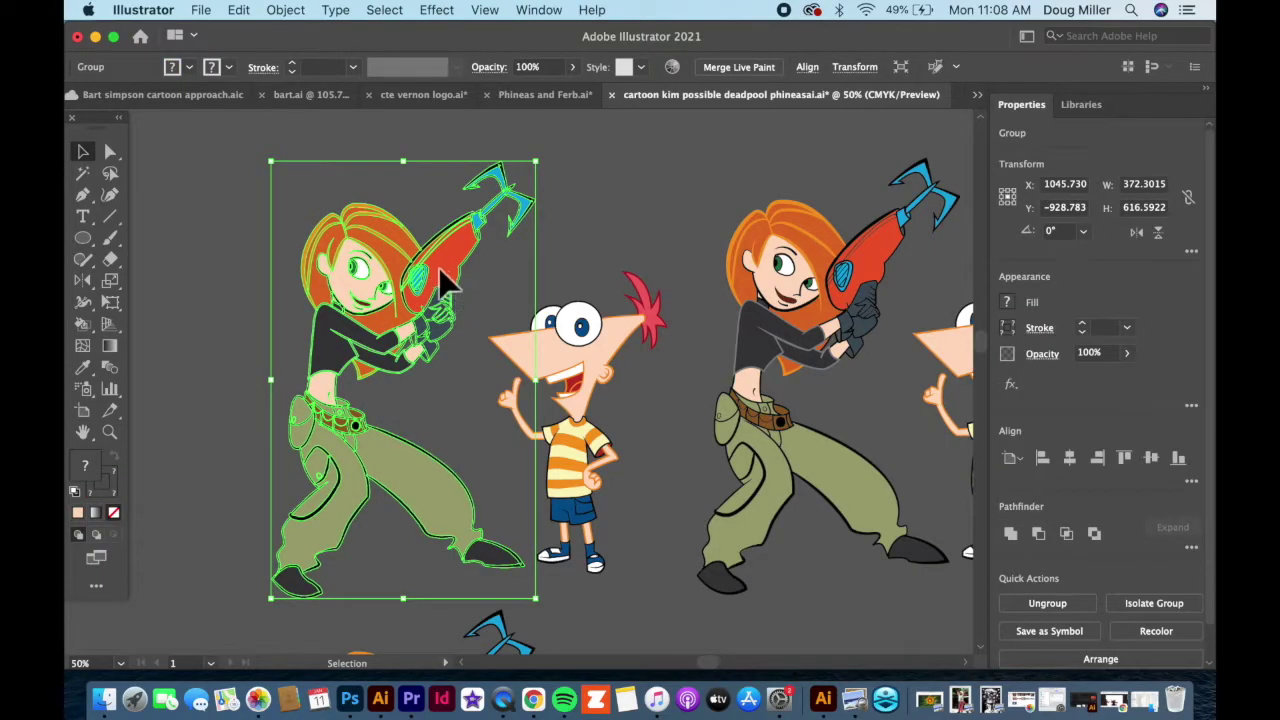
drag(445, 283, 340, 265)
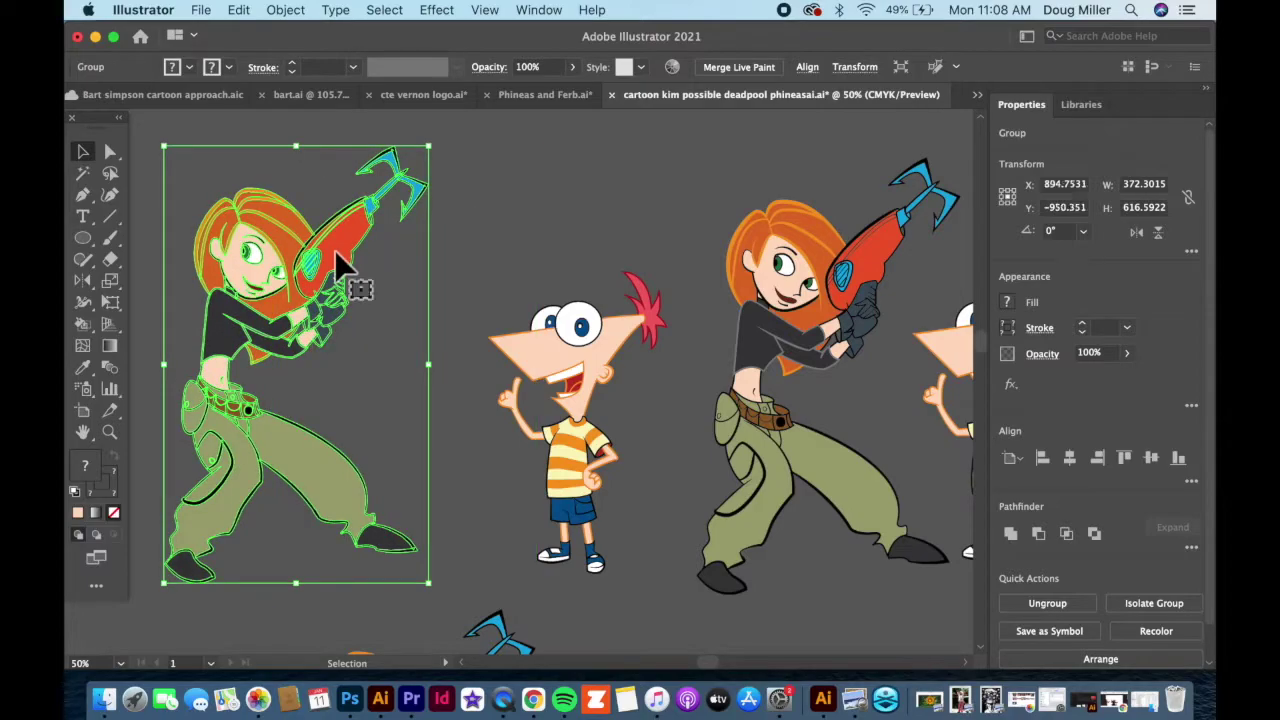
click(505, 264)
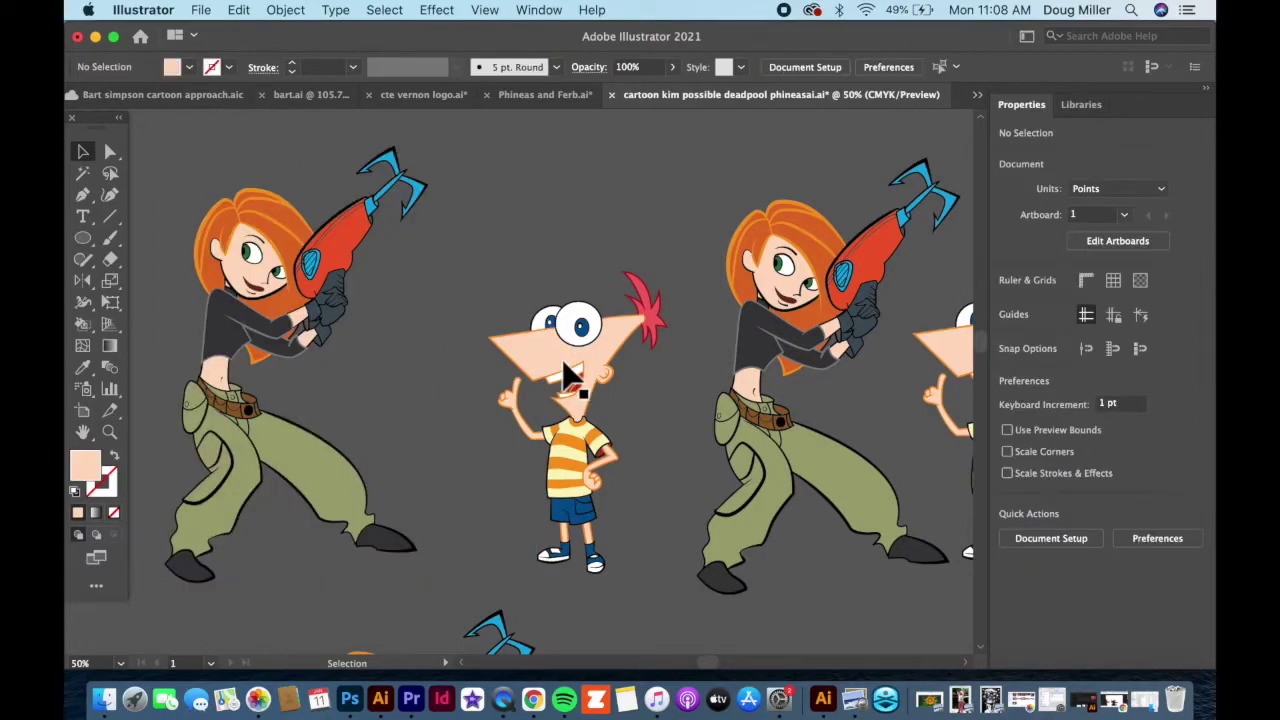
drag(560, 372, 534, 342)
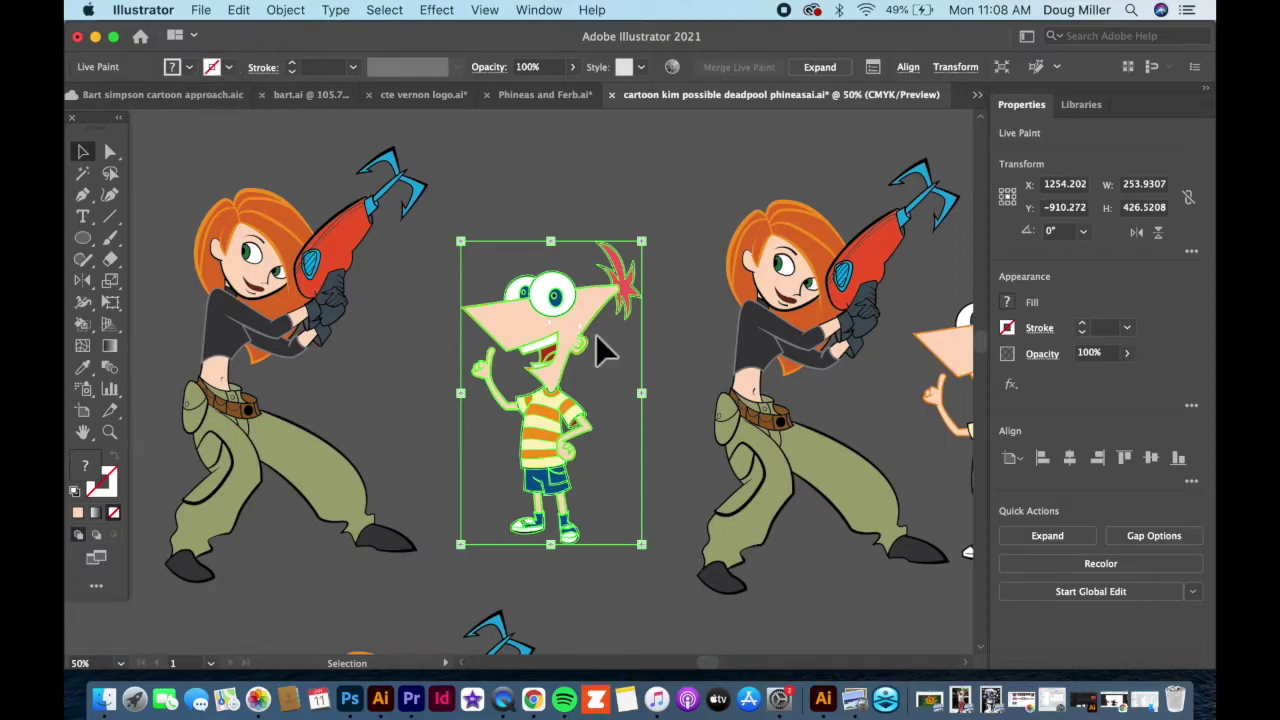
mouse_move(577, 322)
mouse_down()
mouse_move(580, 300)
mouse_move(594, 314)
mouse_move(575, 308)
mouse_up()
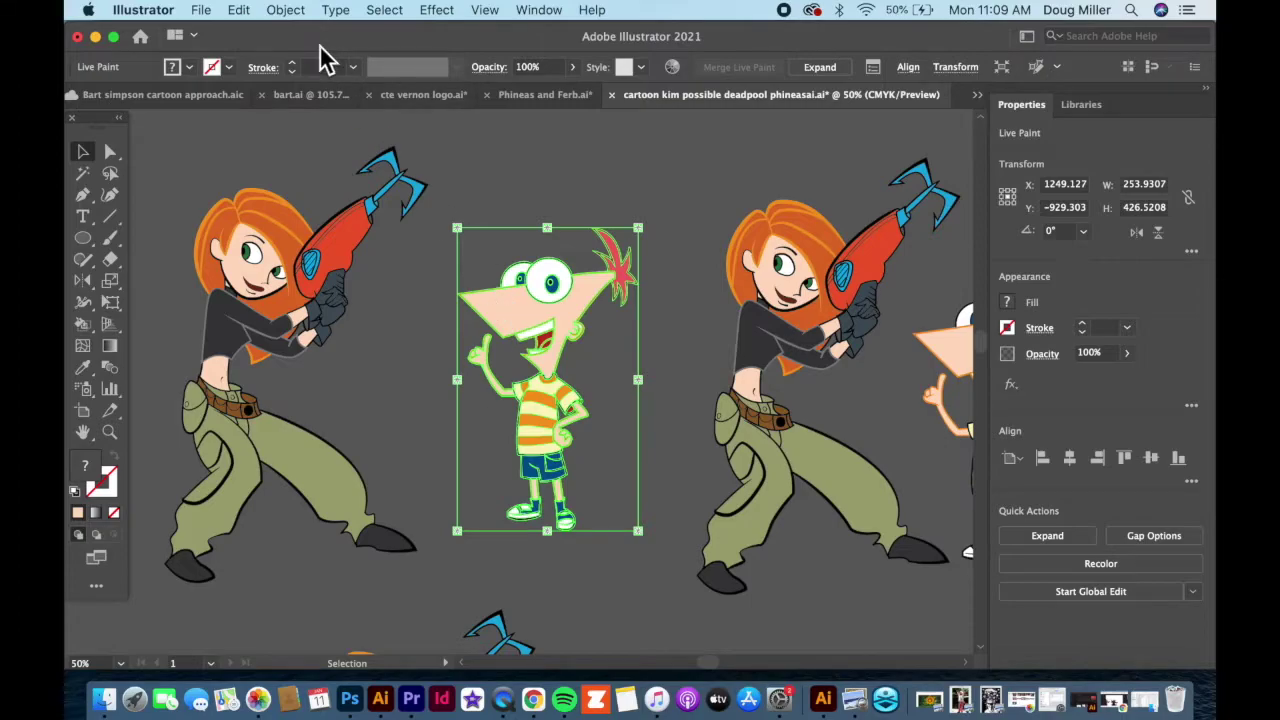
- Expand the copied Phineas Live Paint object with Object, Fill and Stroke checked
click(285, 12)
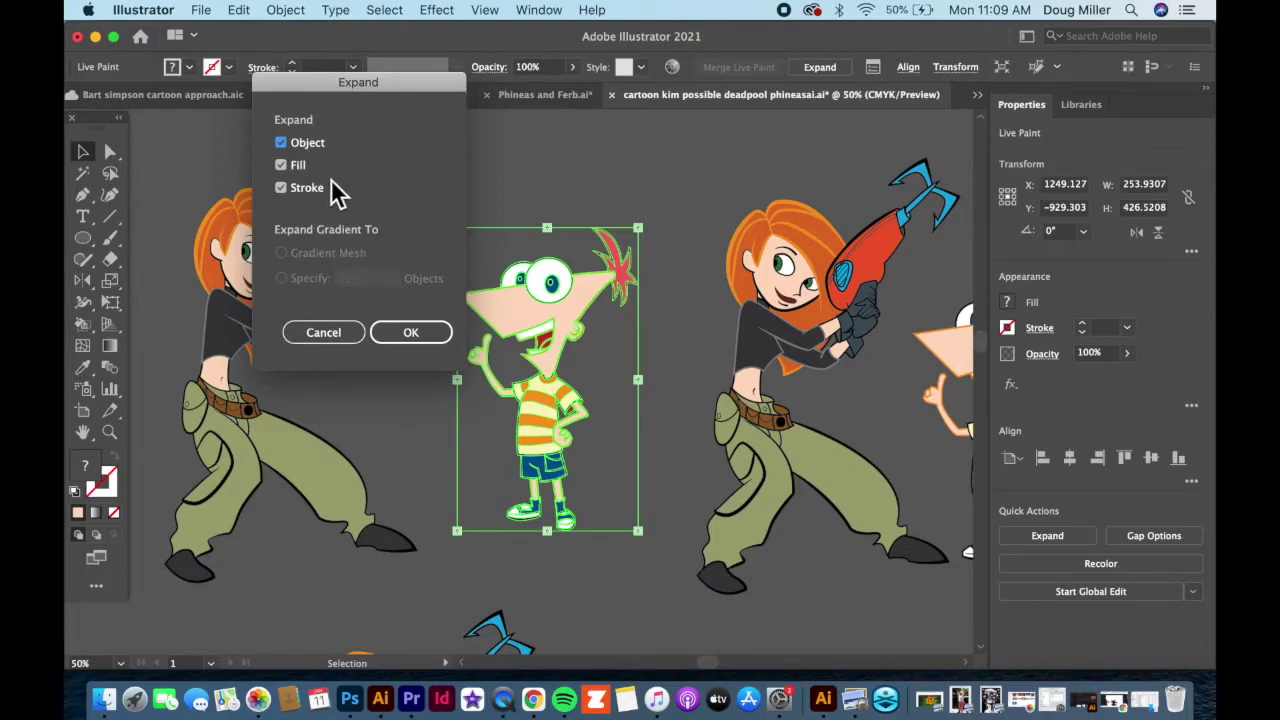
click(423, 340)
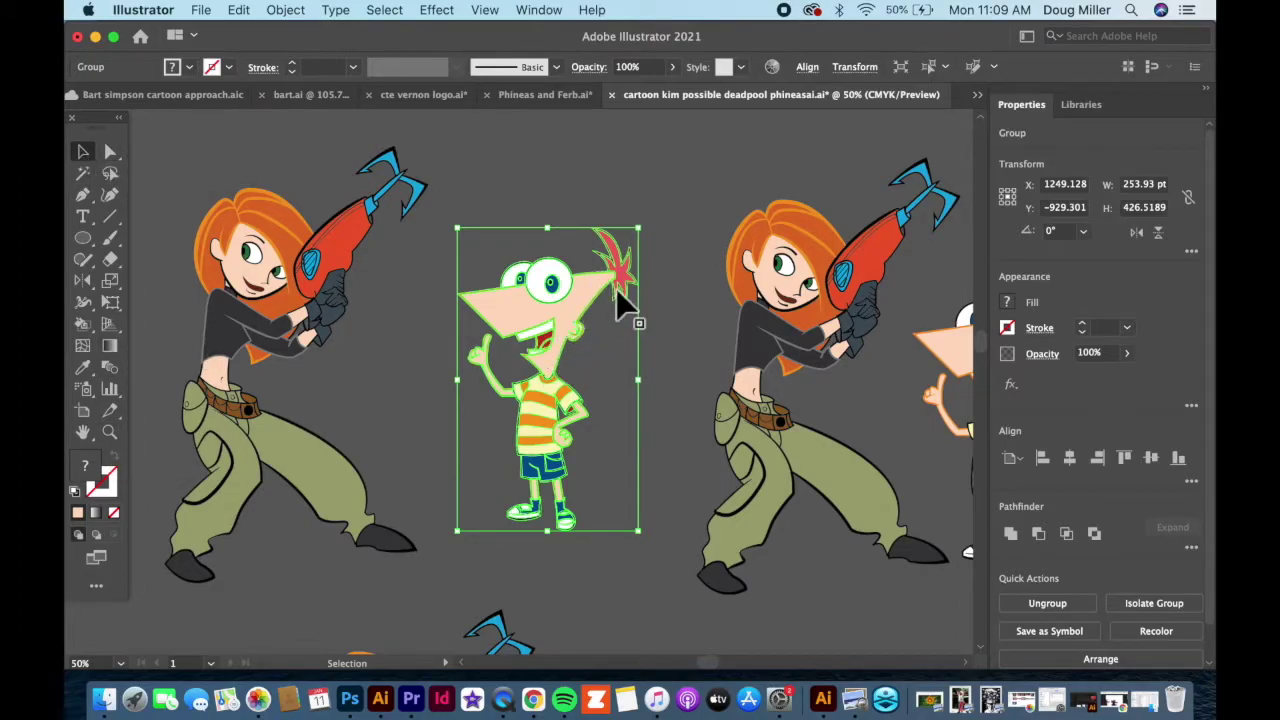
click(429, 368)
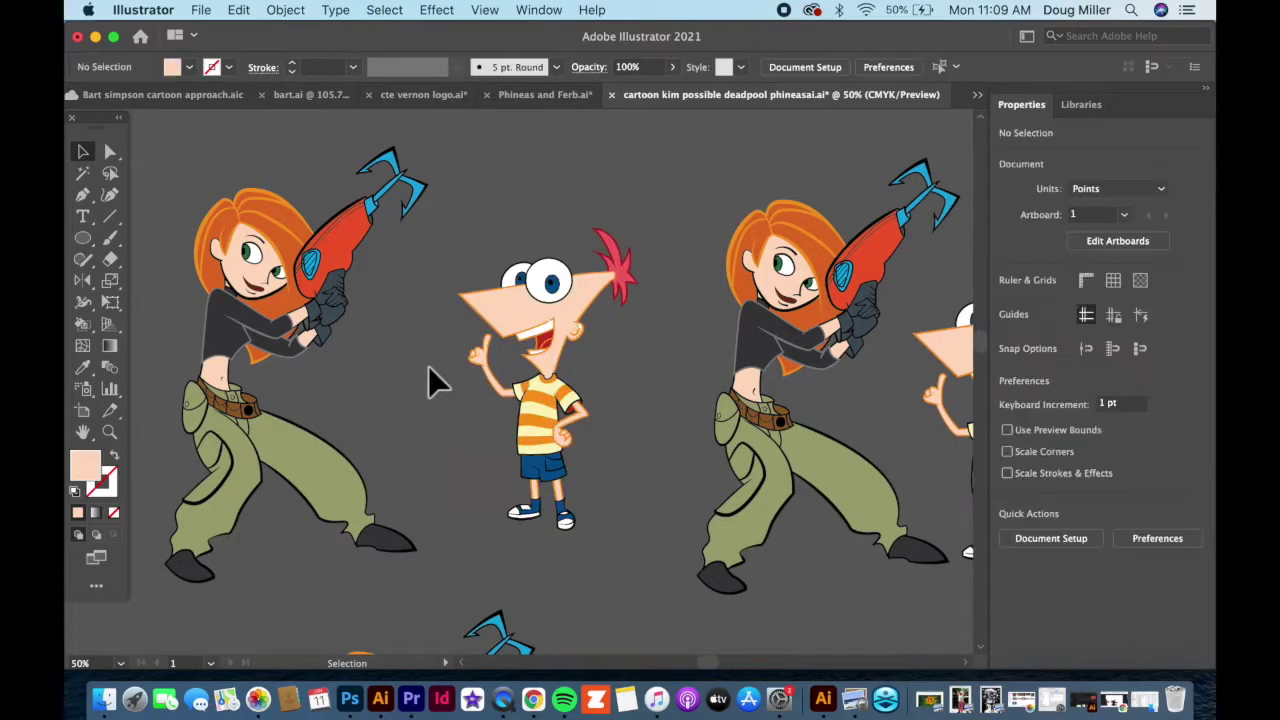
- Zoom in on the expanded Phineas copy and ungroup it through all nested levels
click(537, 369)
key(super+equal)
key(super+equal)
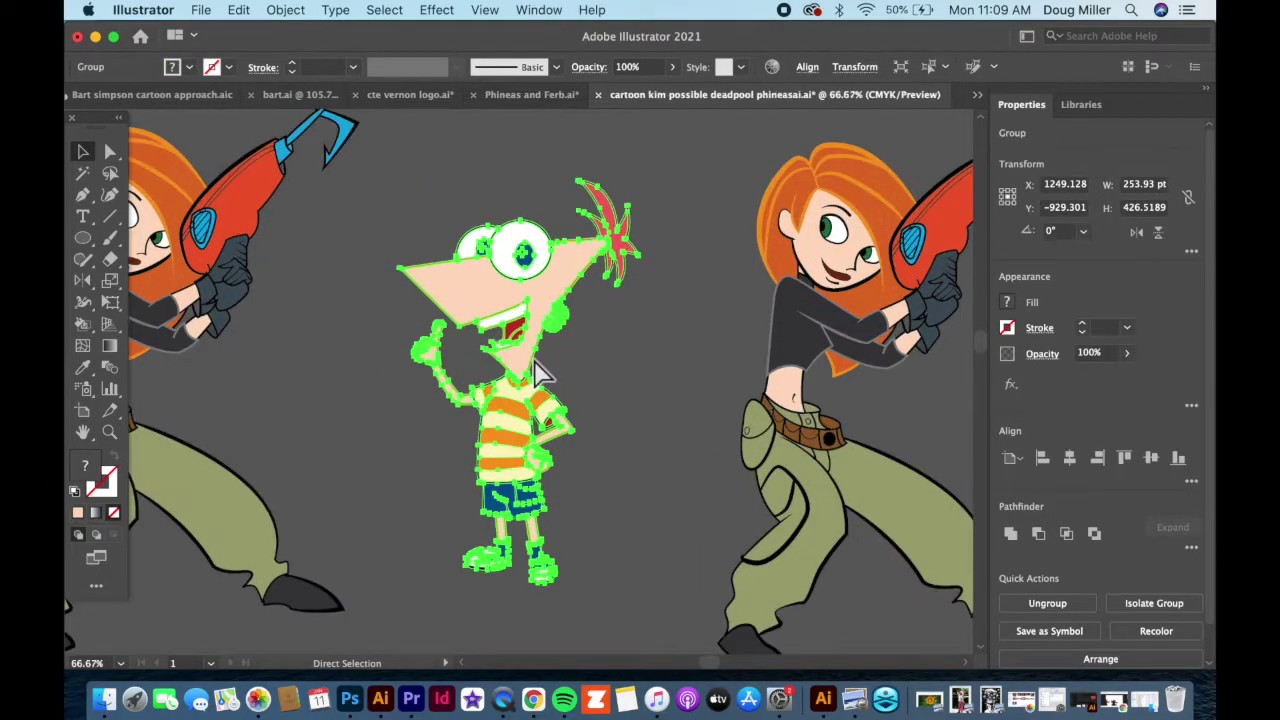
scroll(540, 380, up, 3)
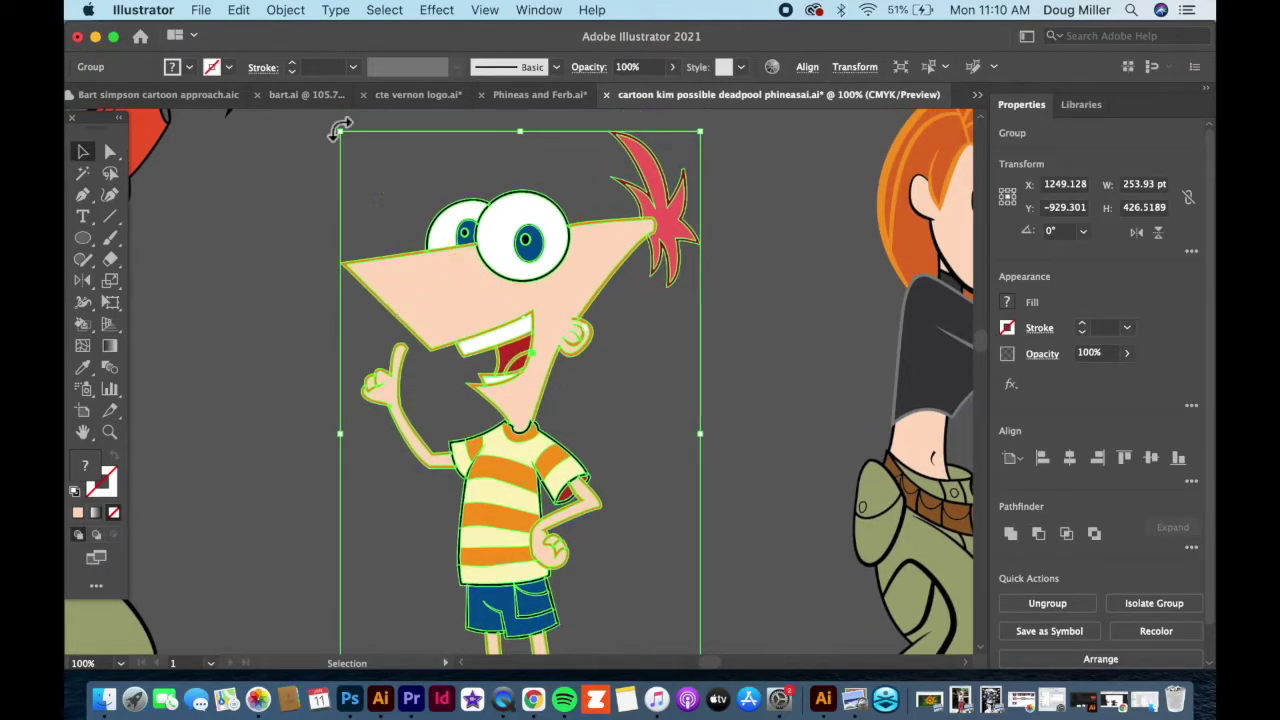
click(240, 12)
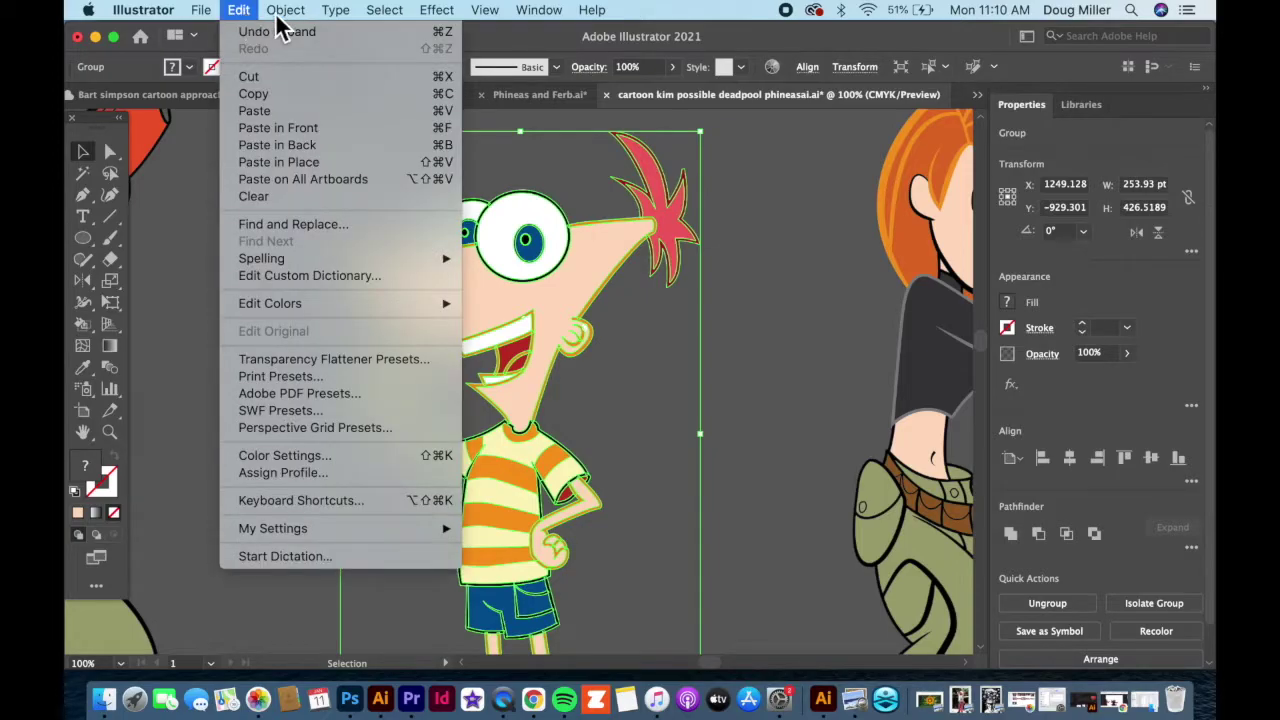
mouse_move(285, 12)
click(300, 112)
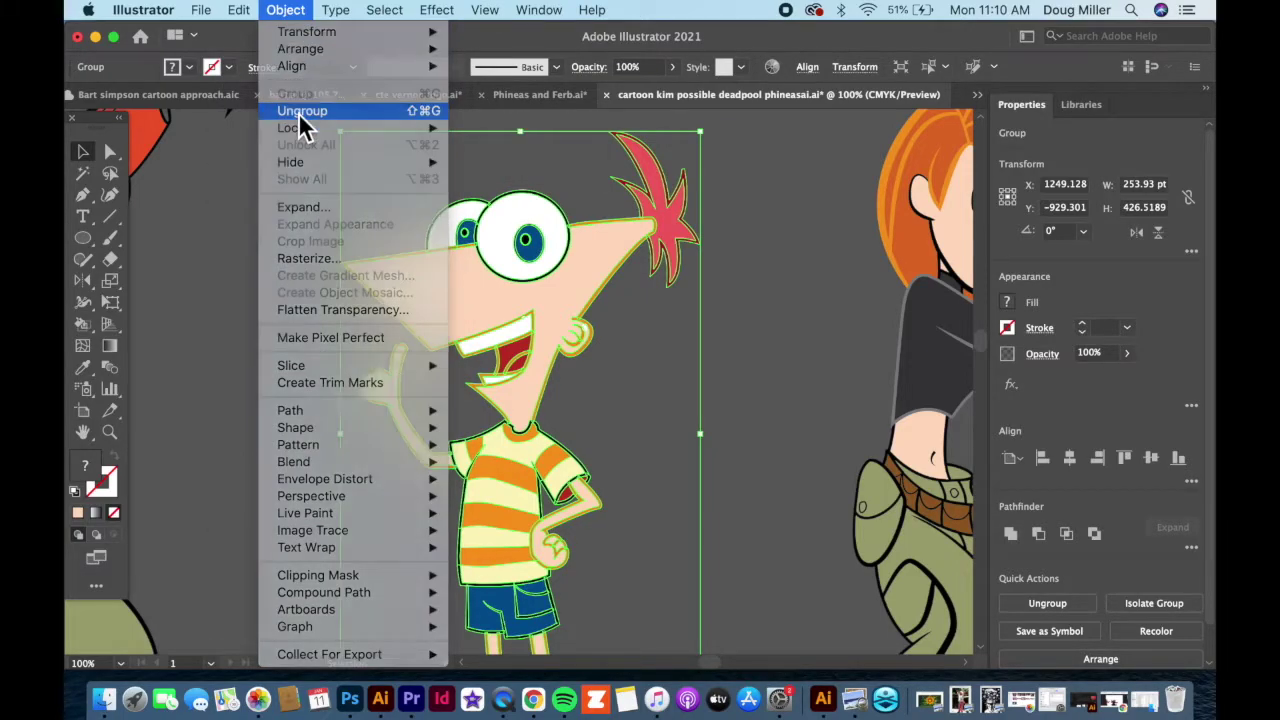
click(290, 12)
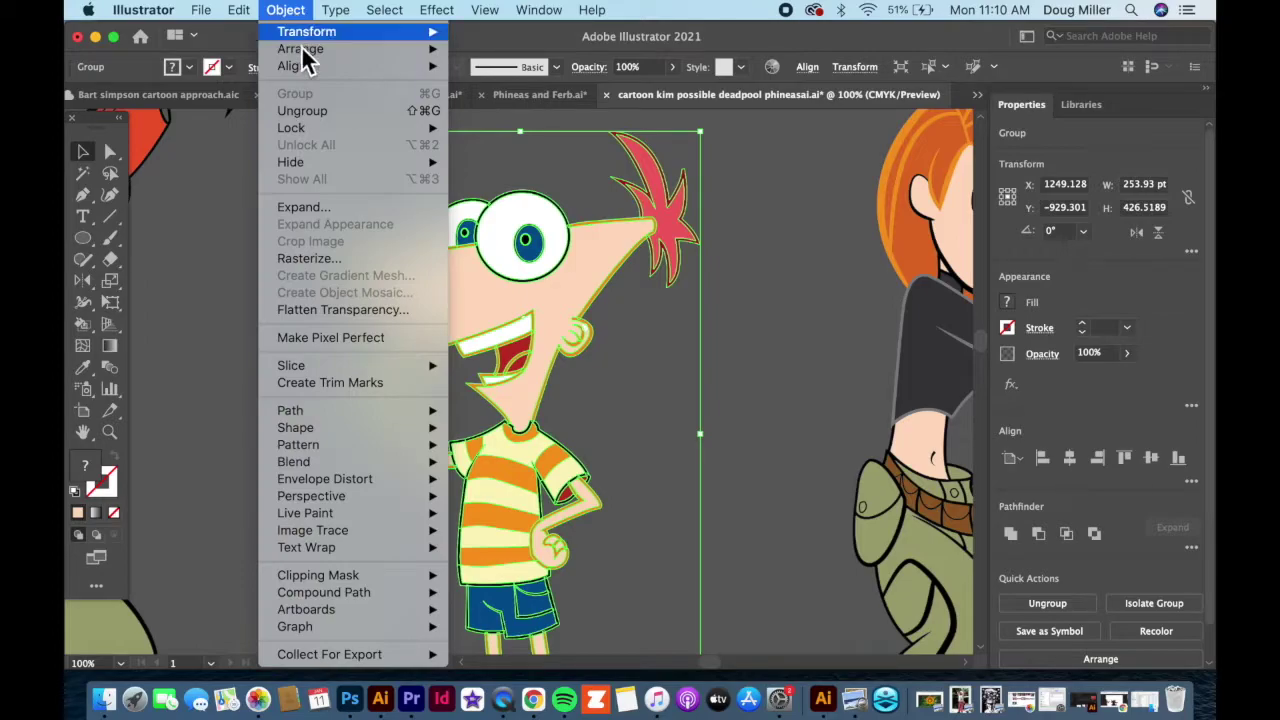
click(315, 113)
click(290, 12)
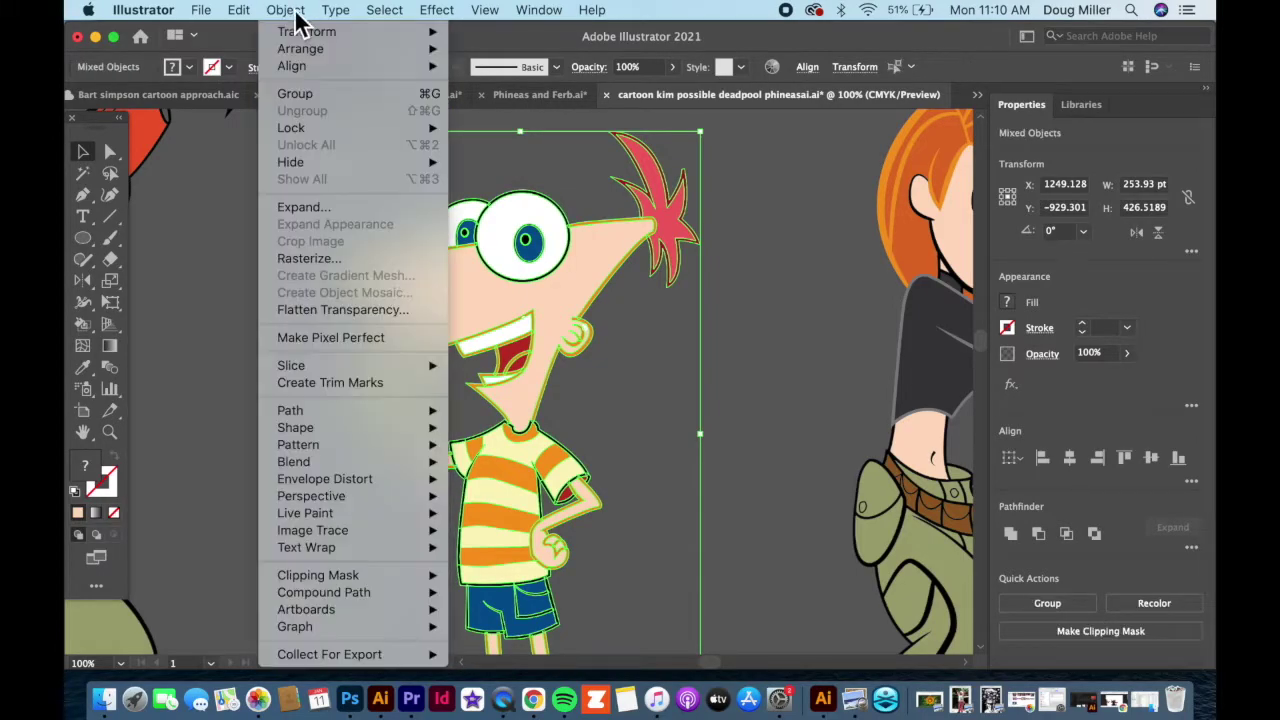
- Select Phineas's head shape on its own
click(180, 277)
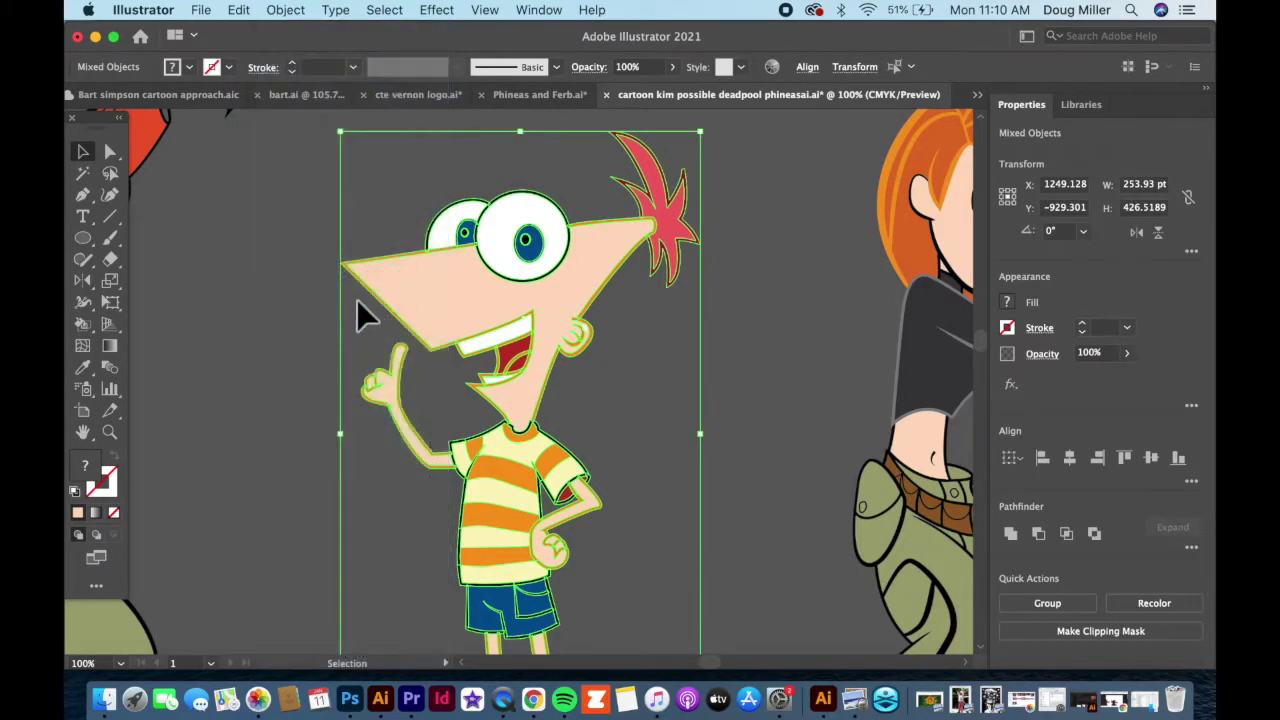
click(300, 328)
click(420, 294)
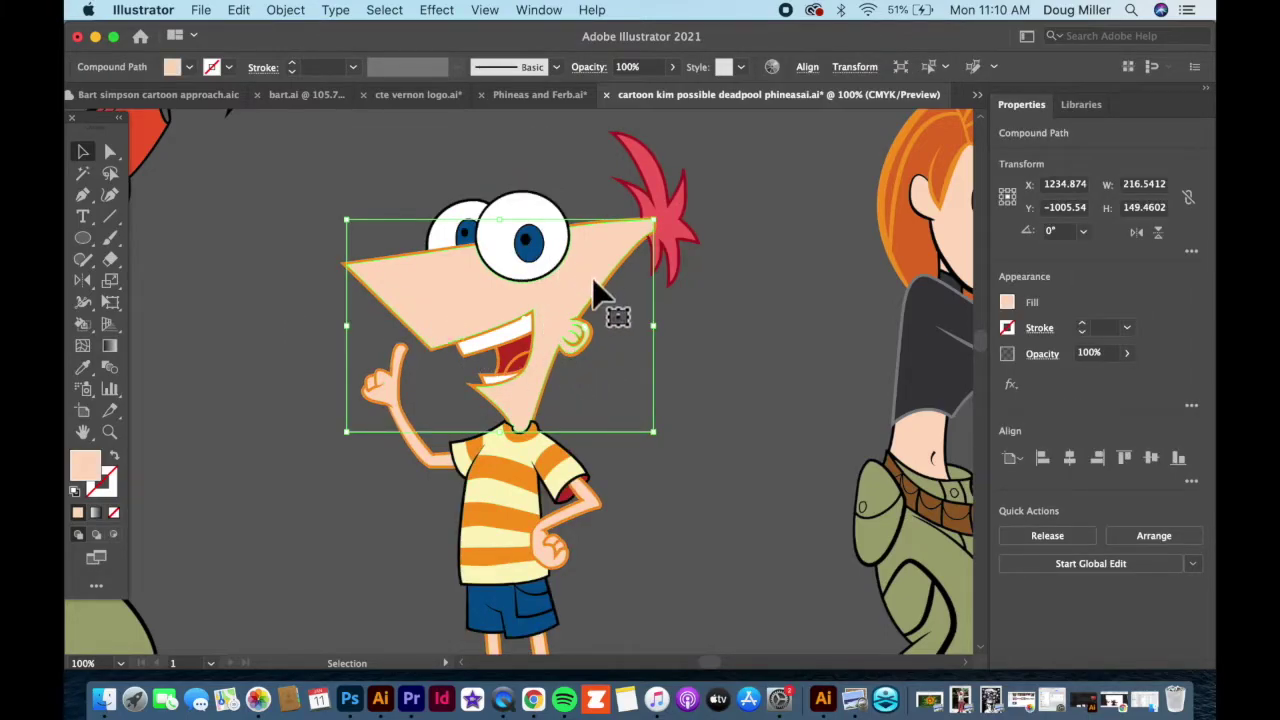
- Undo the accidental pull of the head shape off Phineas's face
drag(596, 290, 484, 240)
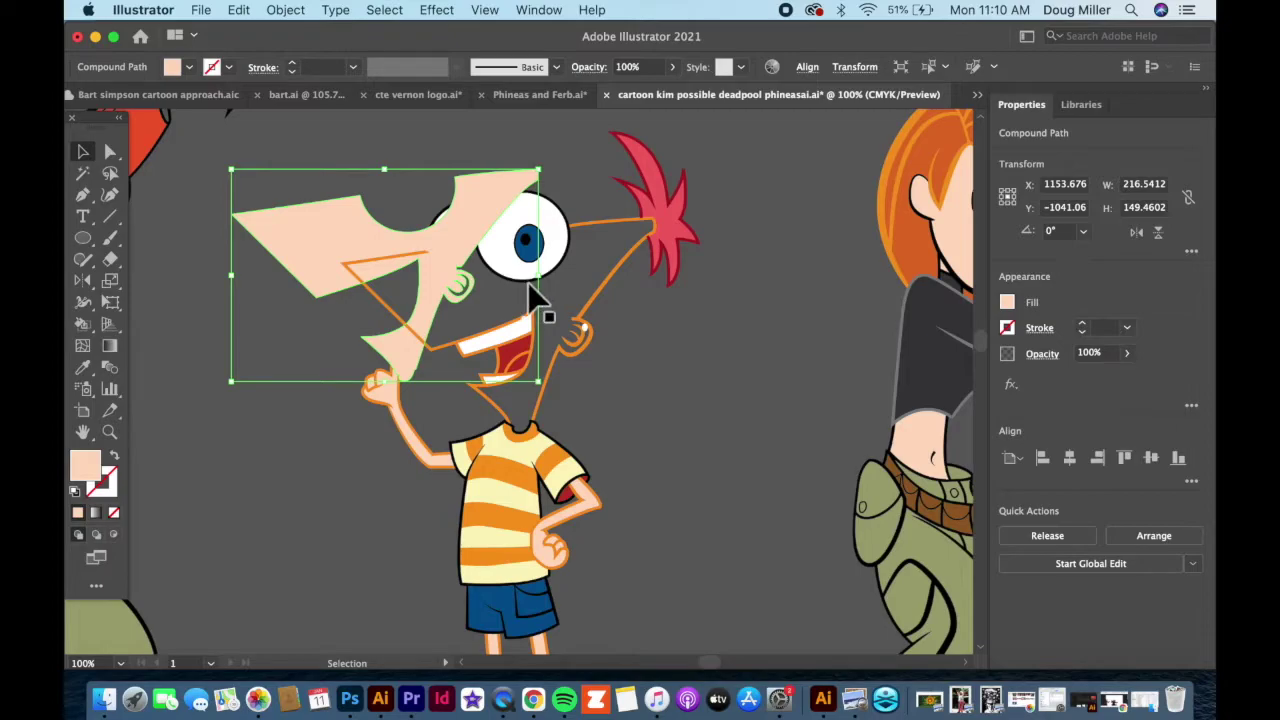
click(592, 302)
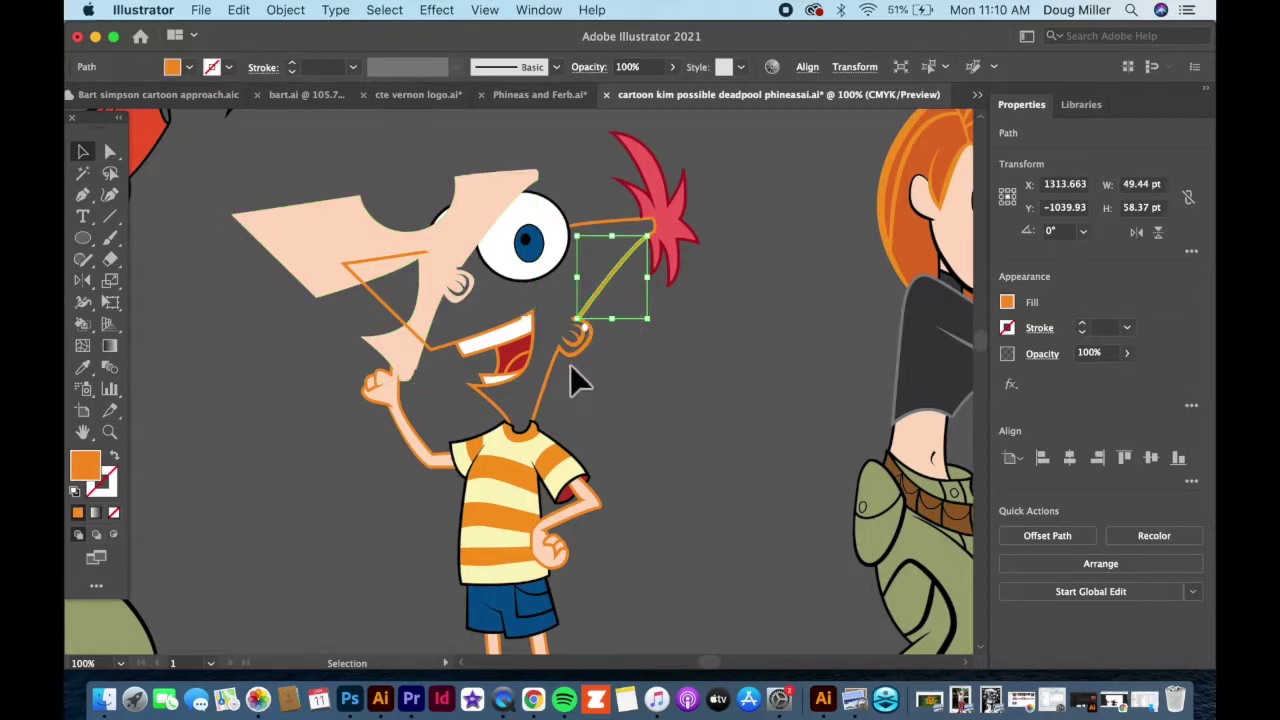
key(super+z)
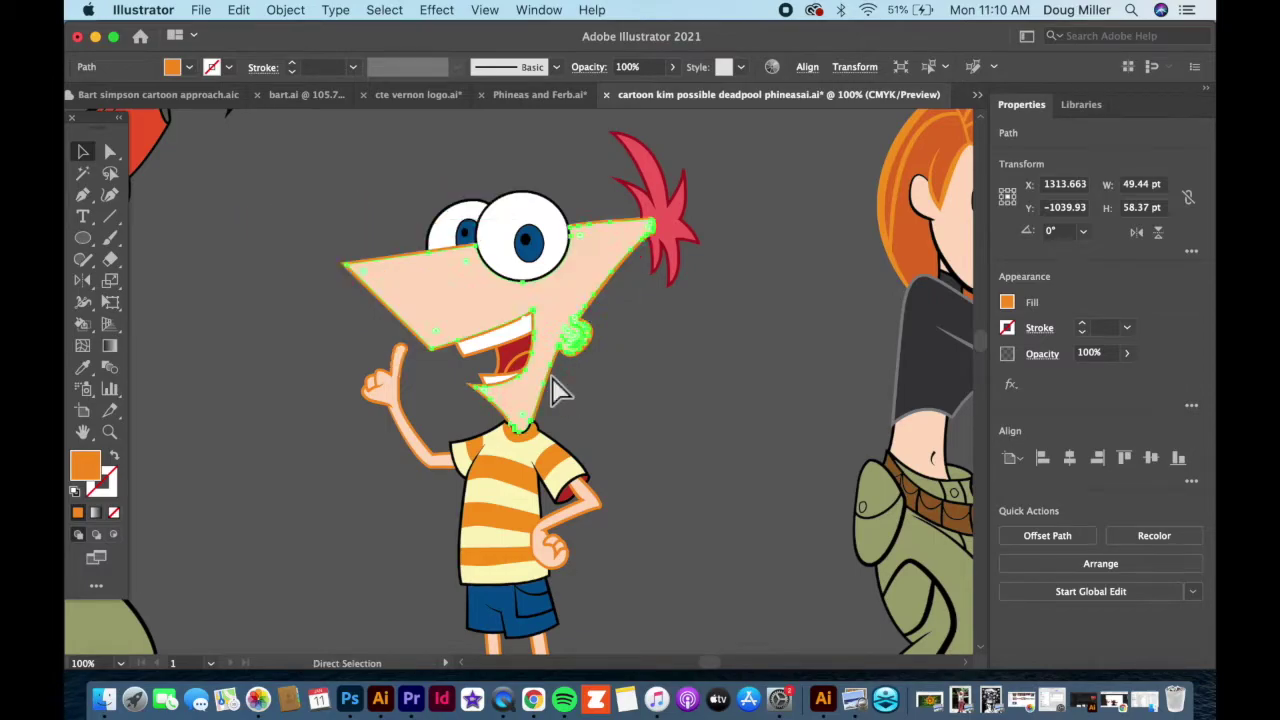
click(308, 150)
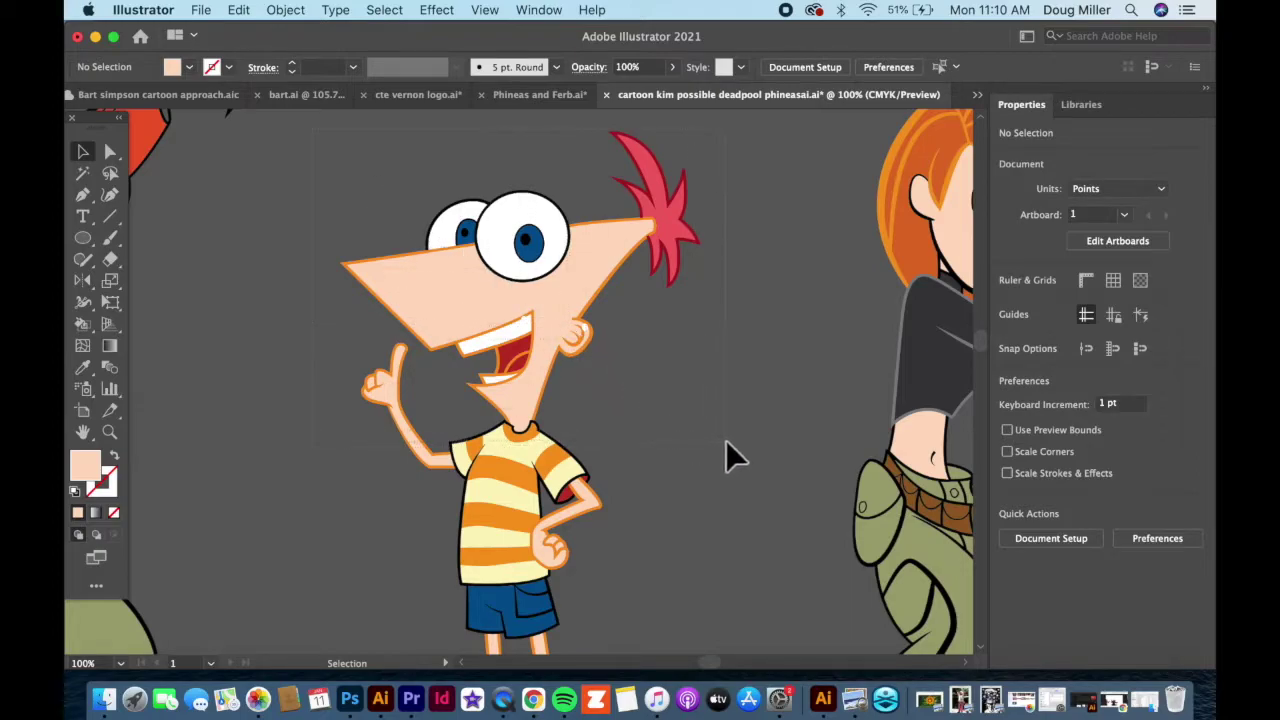
- Duplicate Phineas's head pieces and move the copy up above his body
key(super+z)
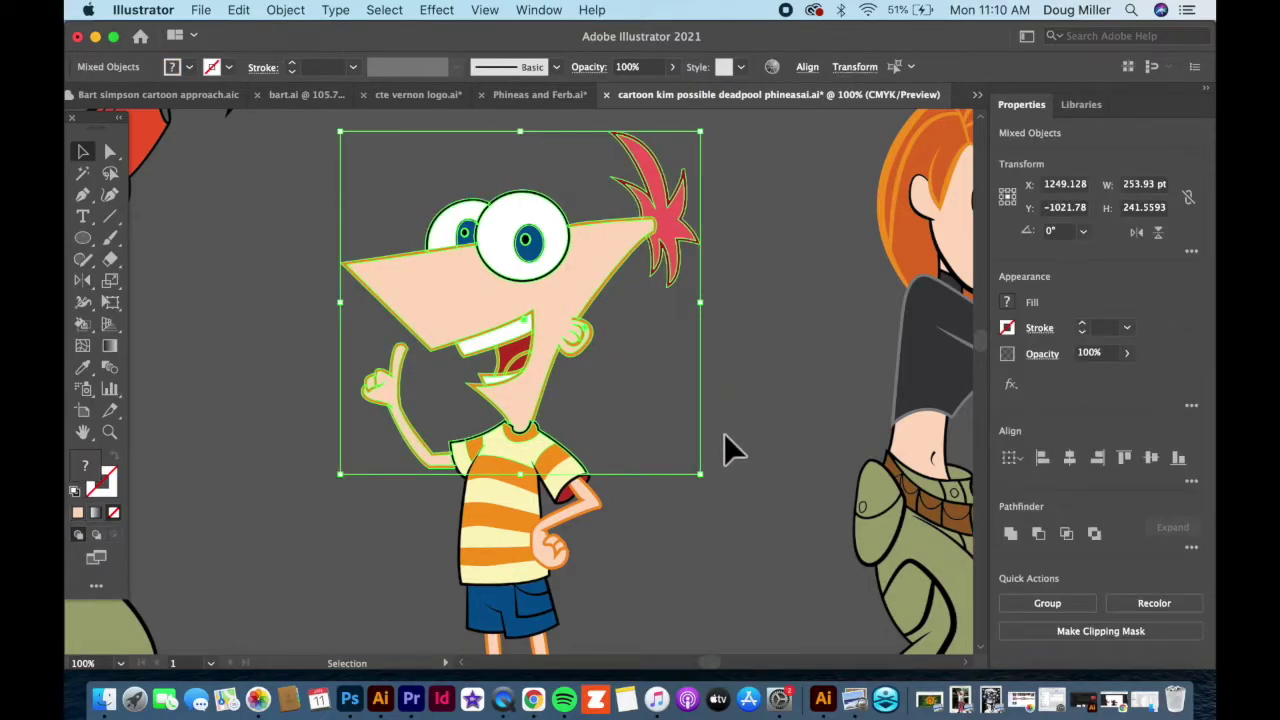
key(super+shift+z)
key(super+shift+z)
scroll(611, 407, up, 3)
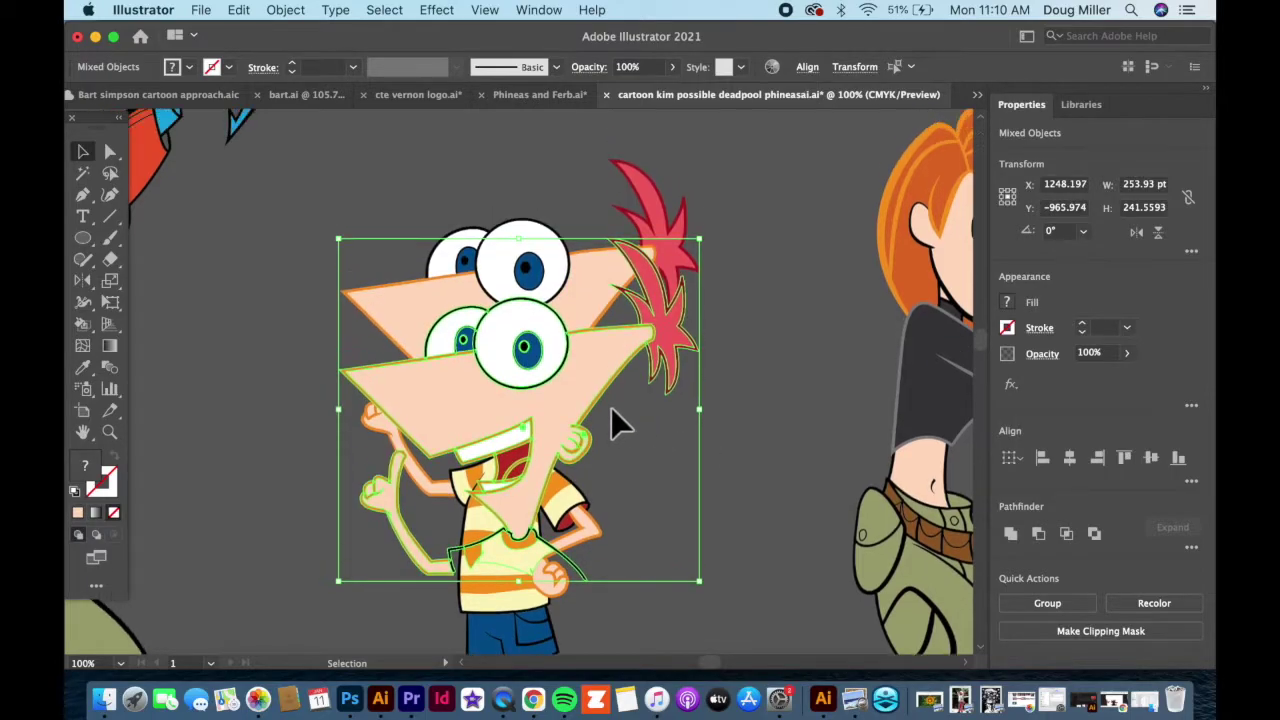
drag(586, 443, 575, 174)
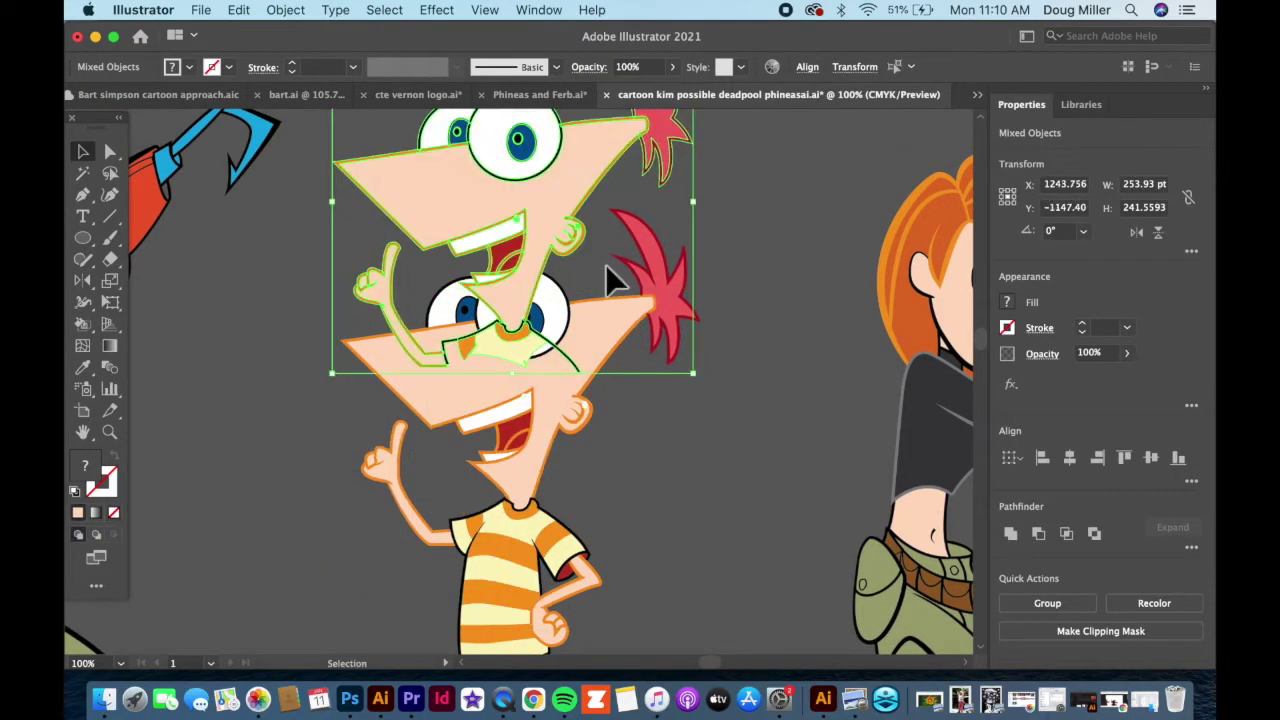
scroll(608, 277, up, 6)
drag(603, 342, 649, 167)
click(767, 302)
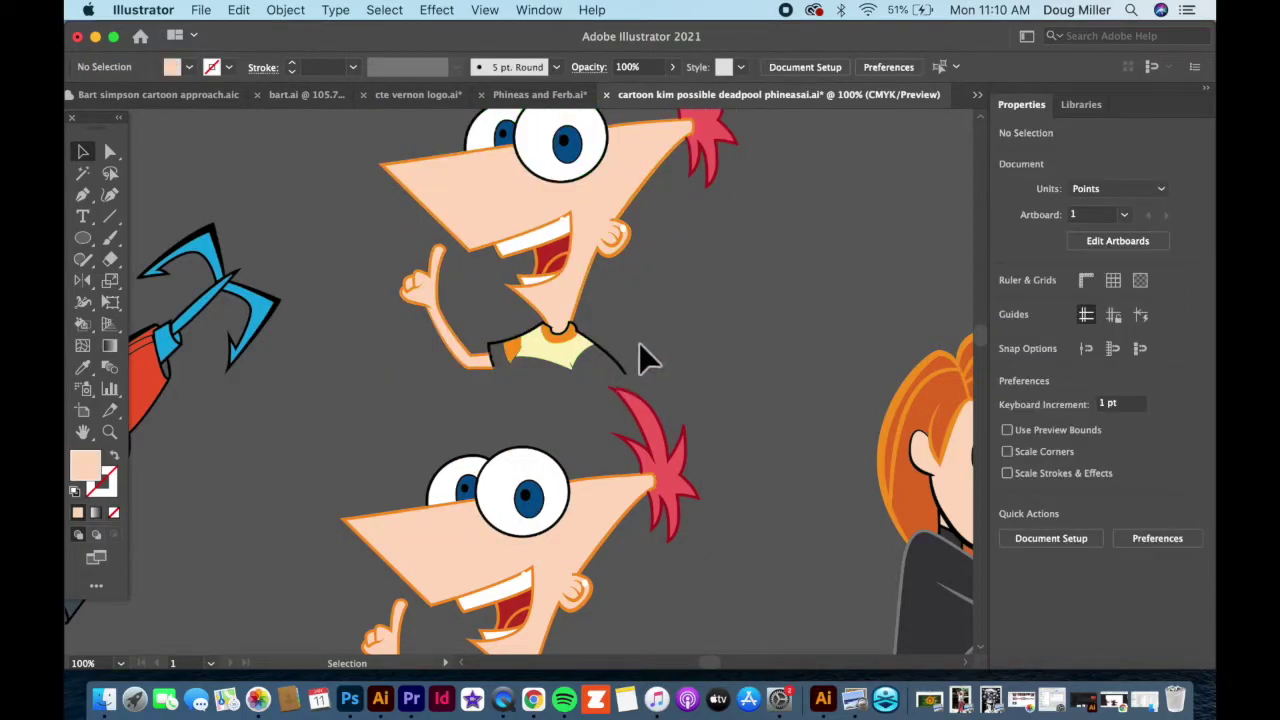
- Delete the arm and shirt piece, orange squiggle, black chin line and orange chin piece
click(452, 370)
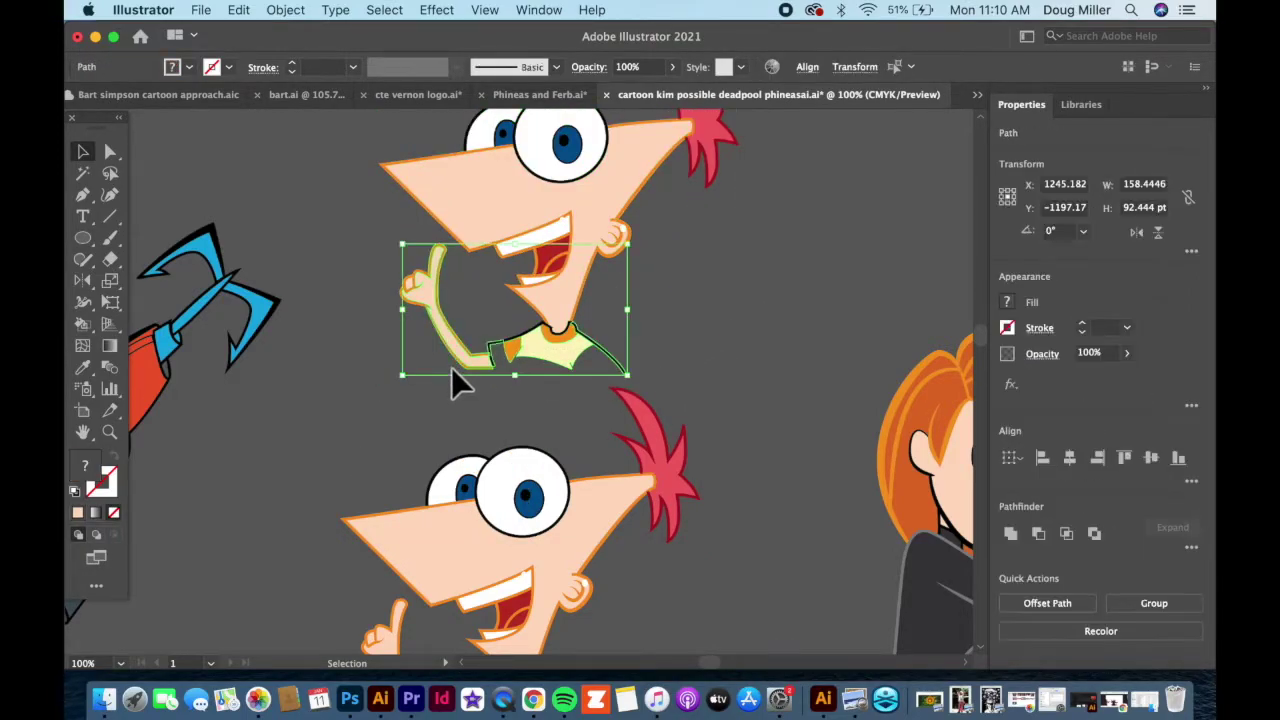
key(Delete)
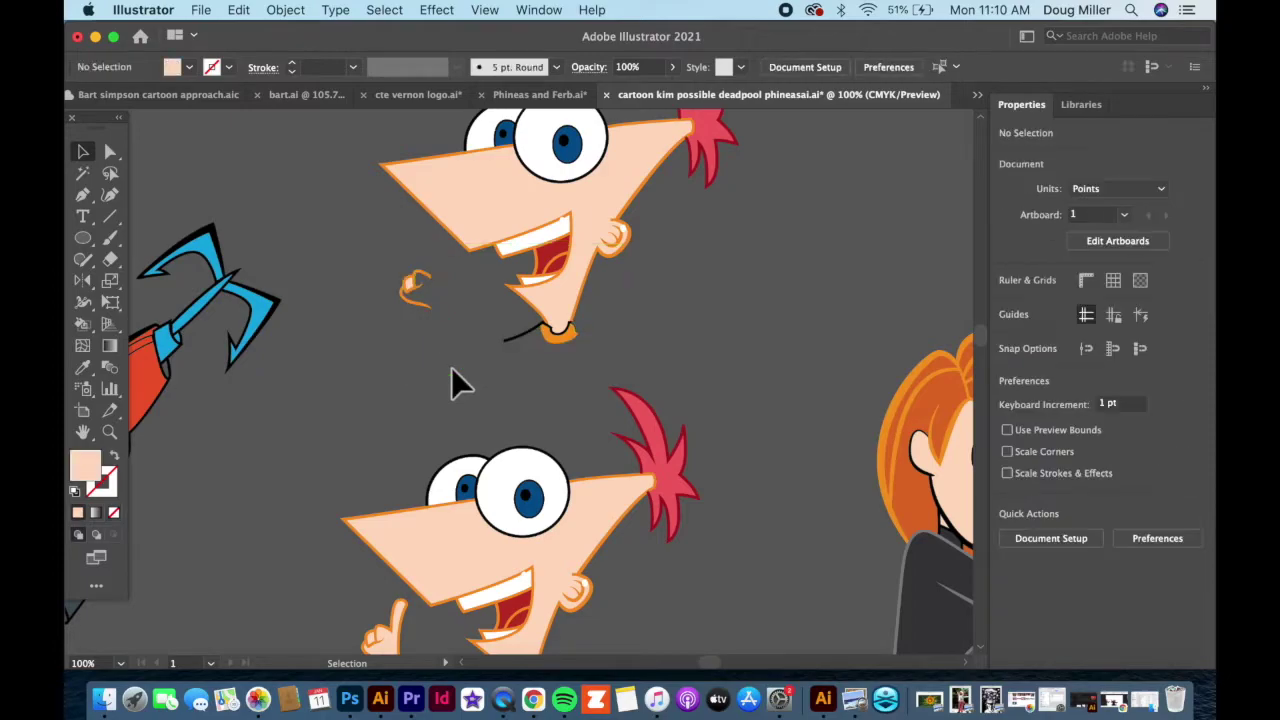
click(415, 298)
key(Delete)
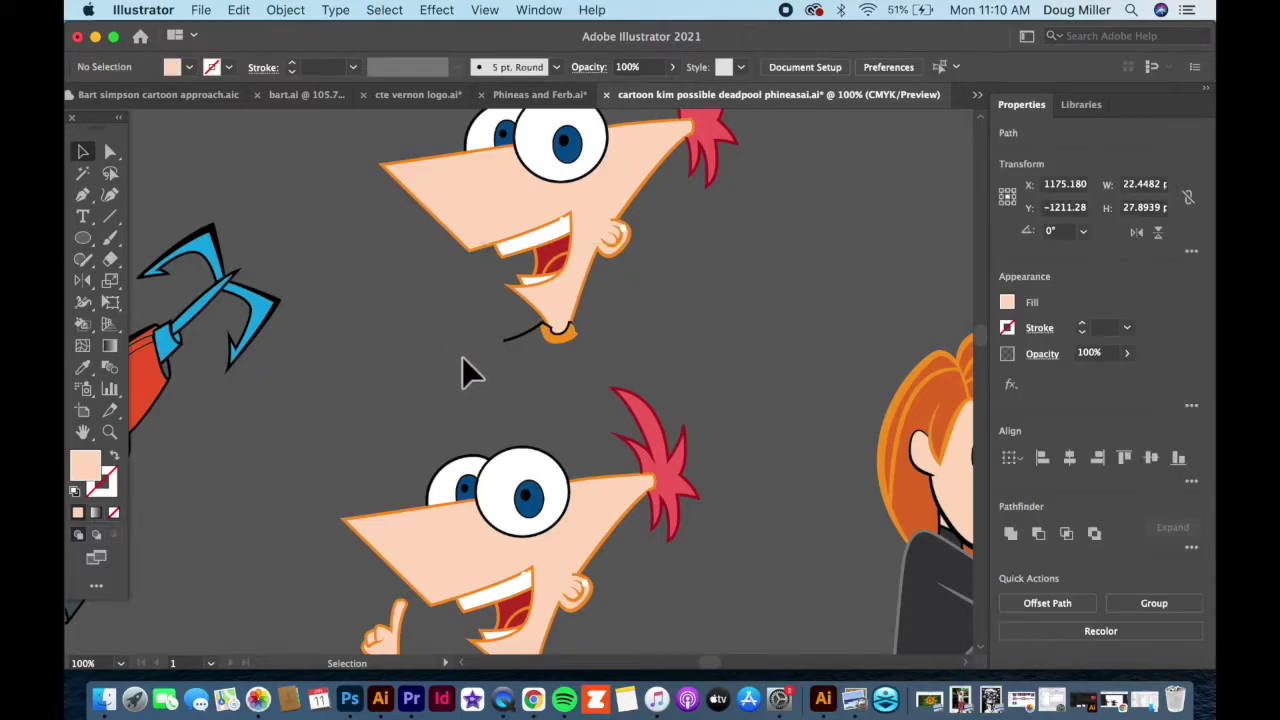
click(520, 336)
key(Delete)
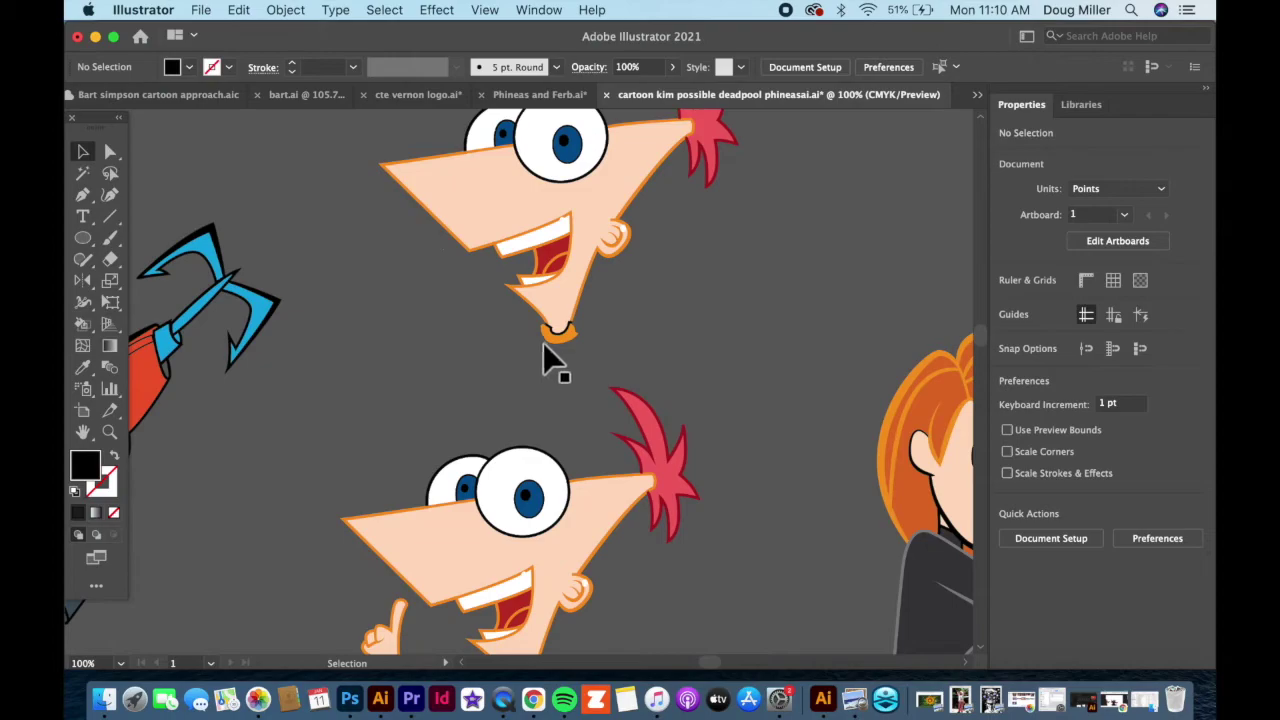
click(555, 335)
key(Delete)
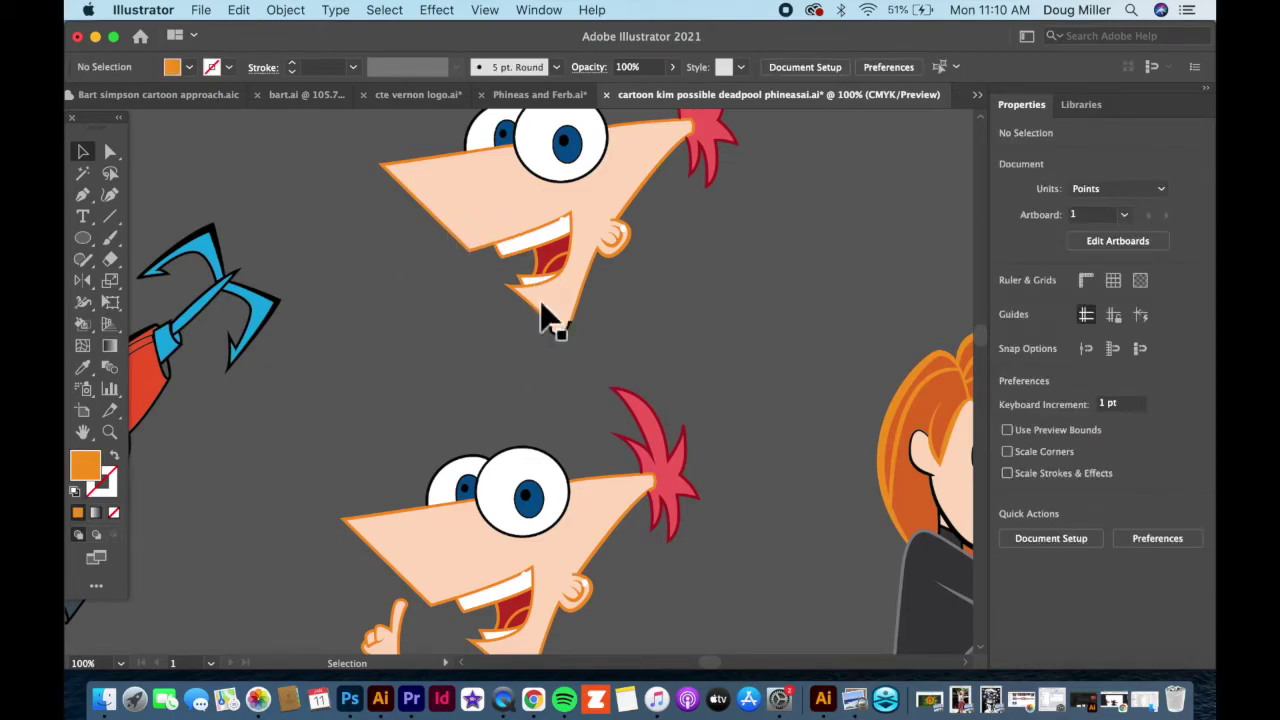
- Delete the two small mouth-corner ellipses from the head copy
scroll(550, 325, up, 4)
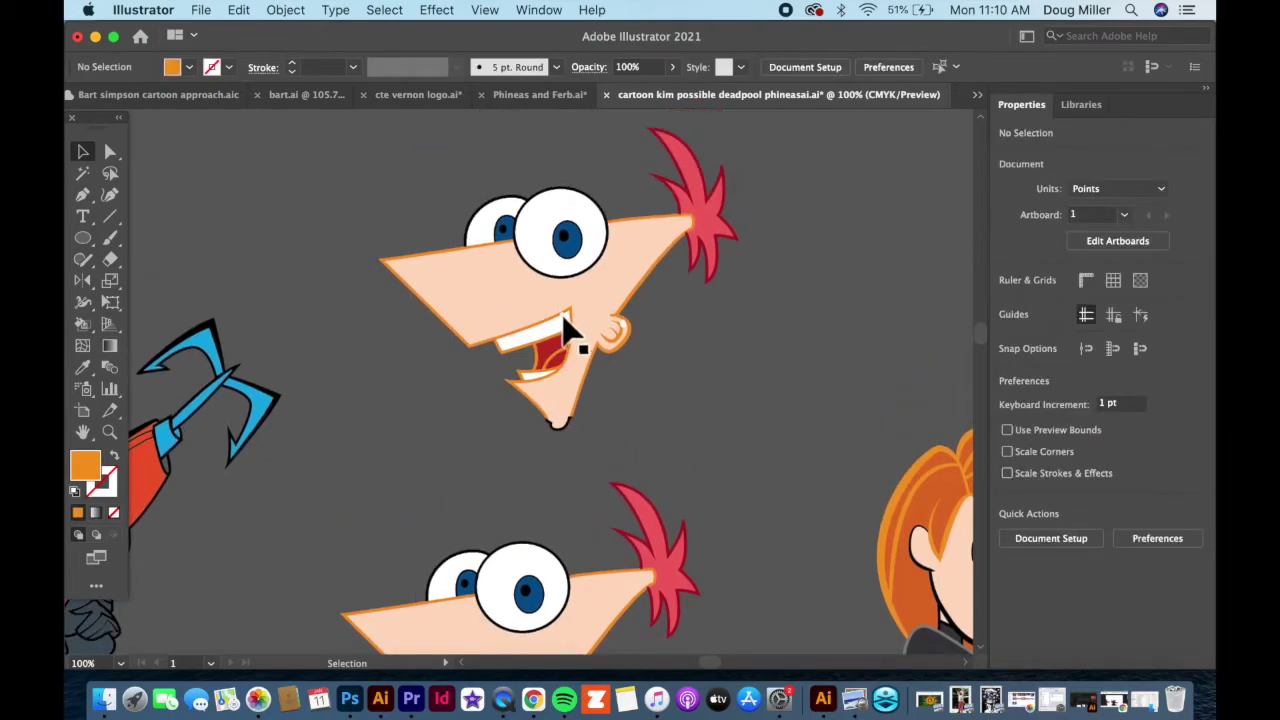
click(563, 319)
key(Delete)
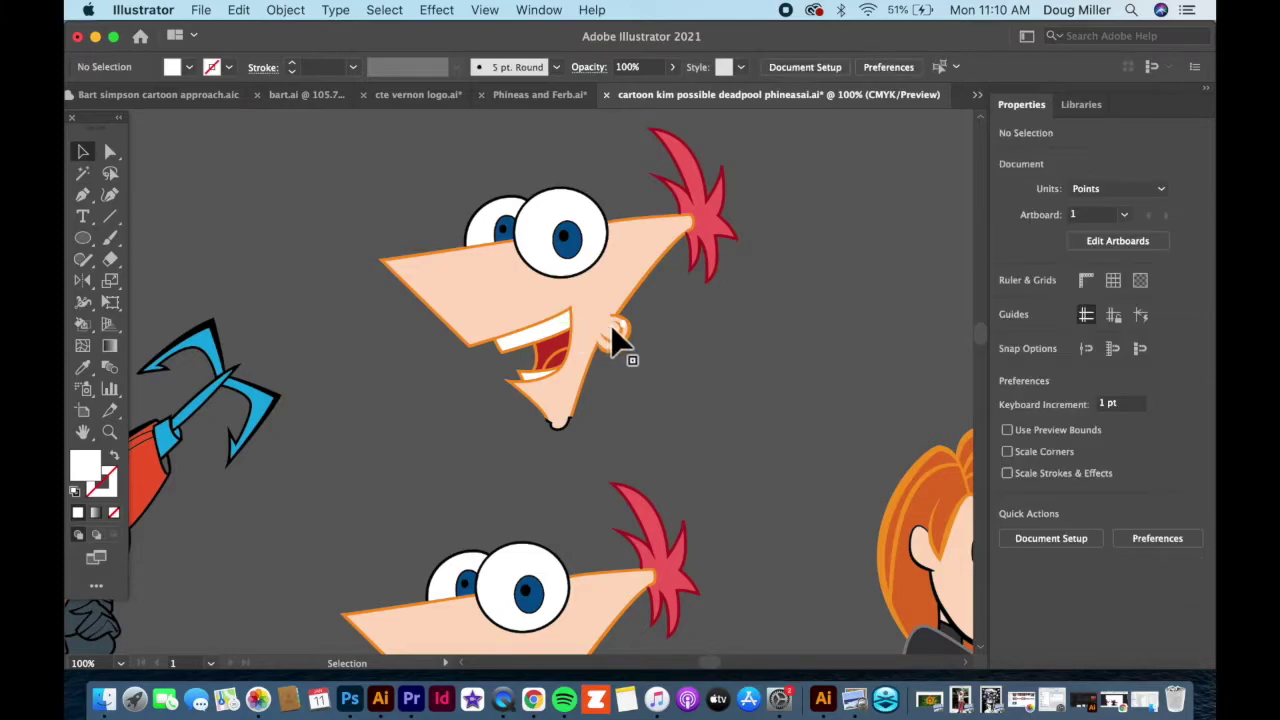
click(623, 325)
key(Delete)
scroll(445, 442, down, 3)
- With Direct Selection, delete the lower Phineas's head paths and leftover arm line
scroll(446, 446, down, 5)
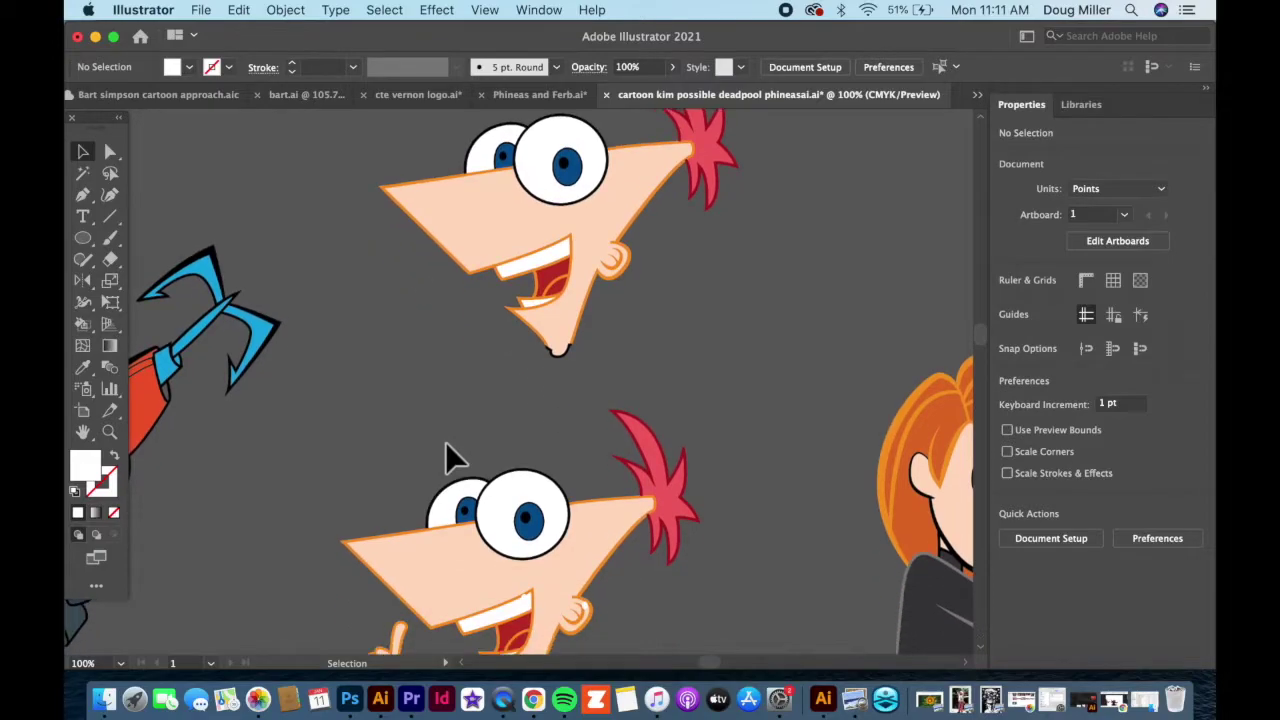
scroll(450, 460, down, 3)
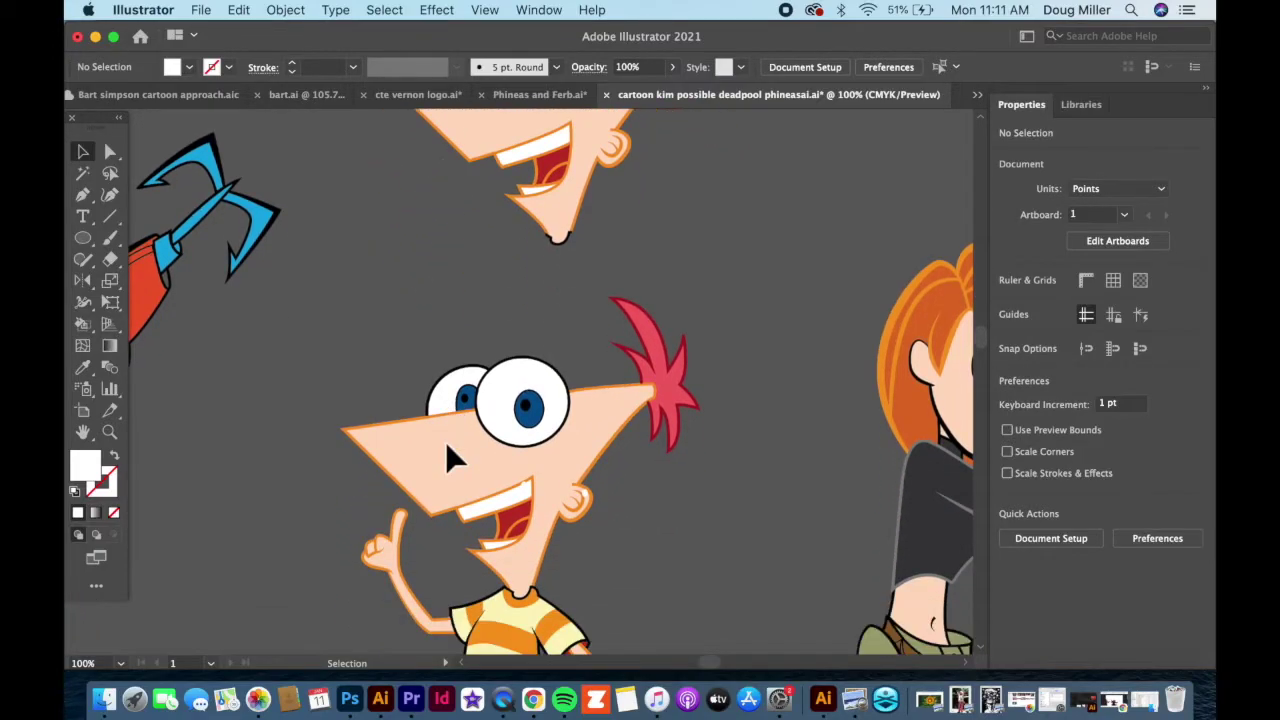
click(110, 151)
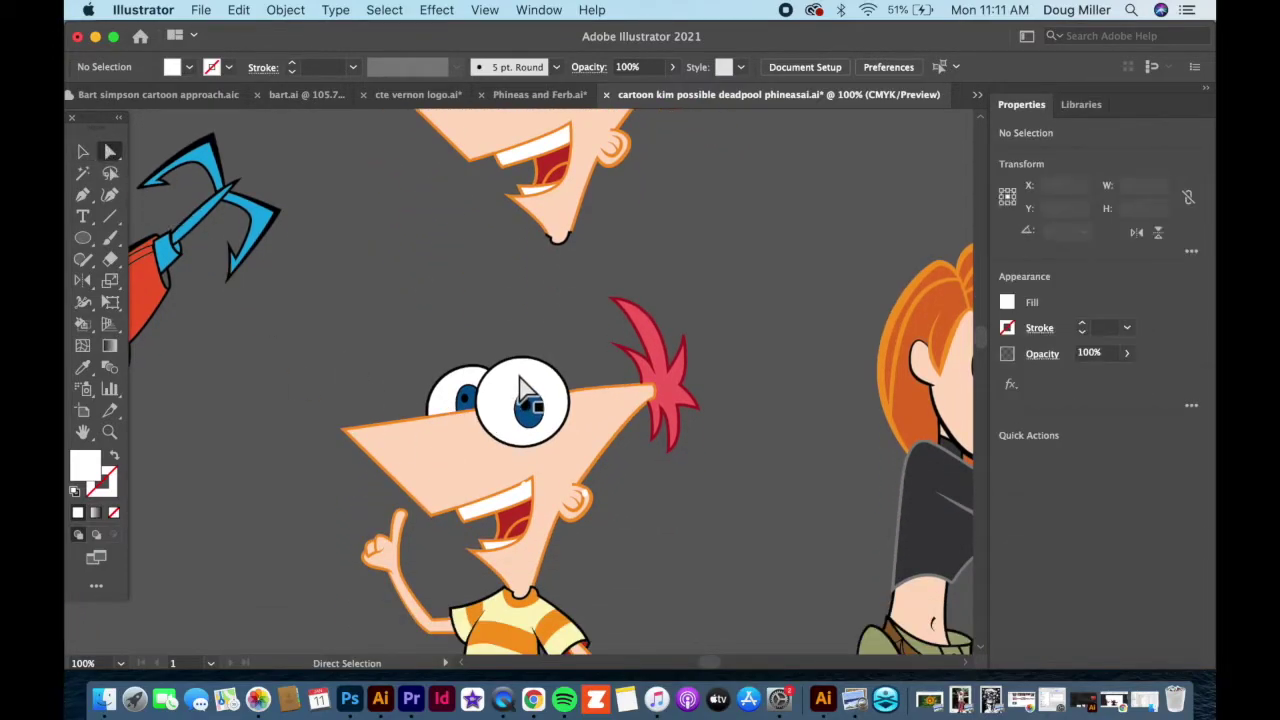
scroll(515, 400, down, 4)
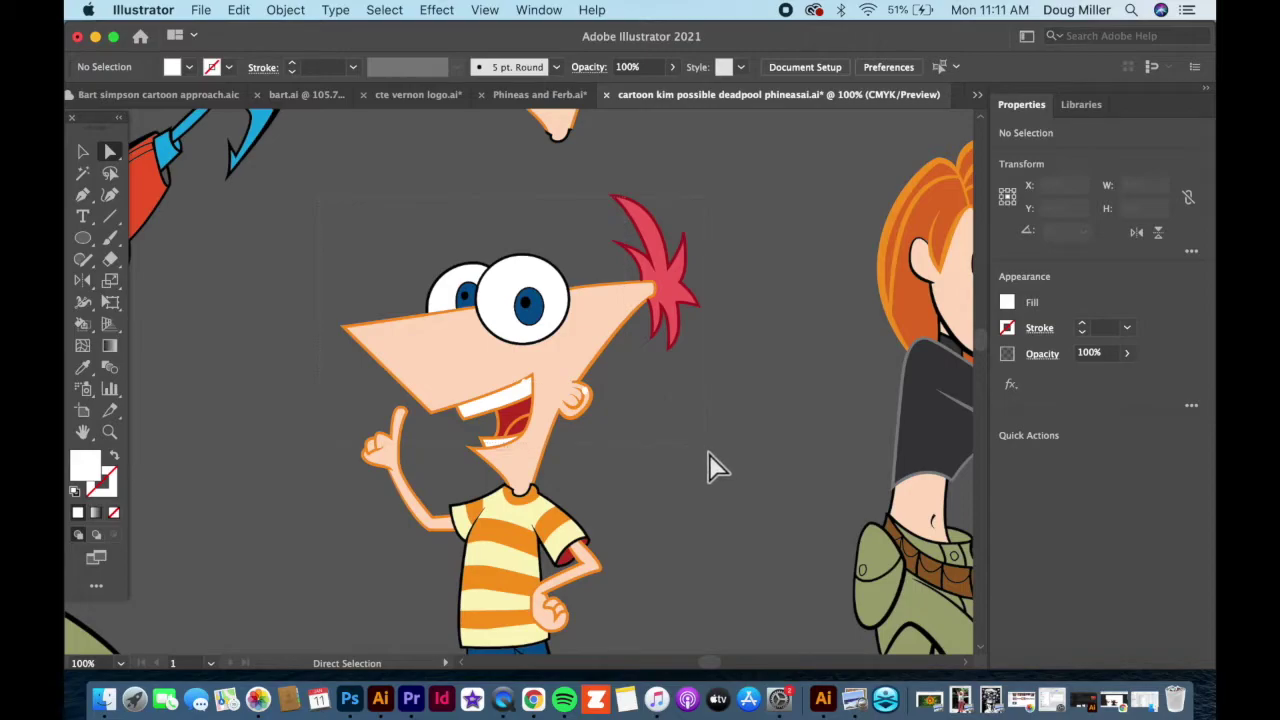
drag(318, 198, 708, 455)
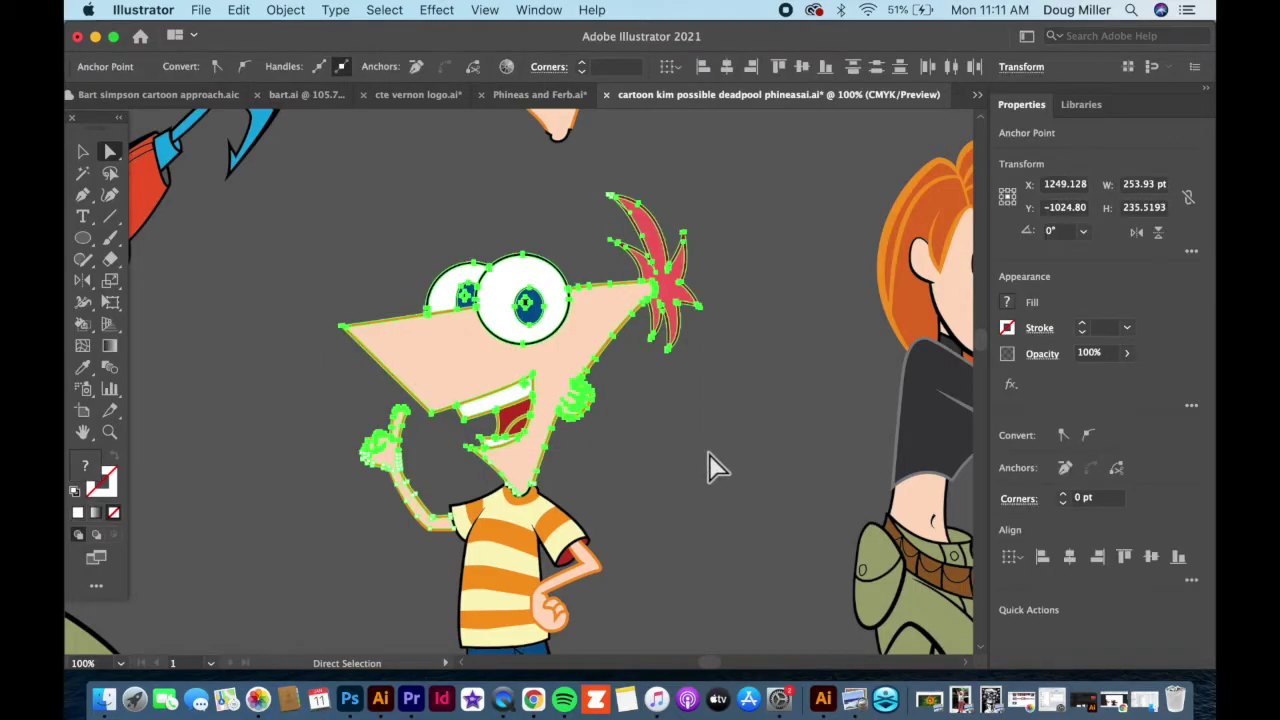
key(Delete)
key(Delete)
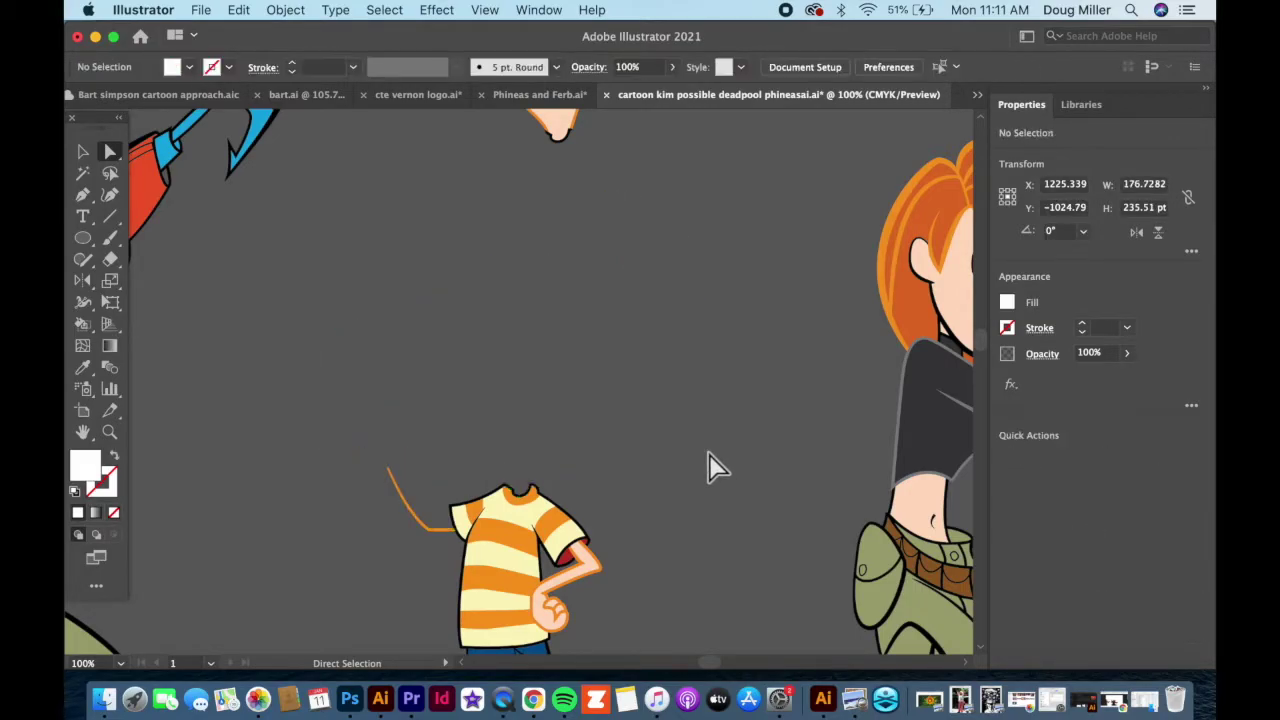
drag(362, 478, 440, 571)
key(Delete)
key(Delete)
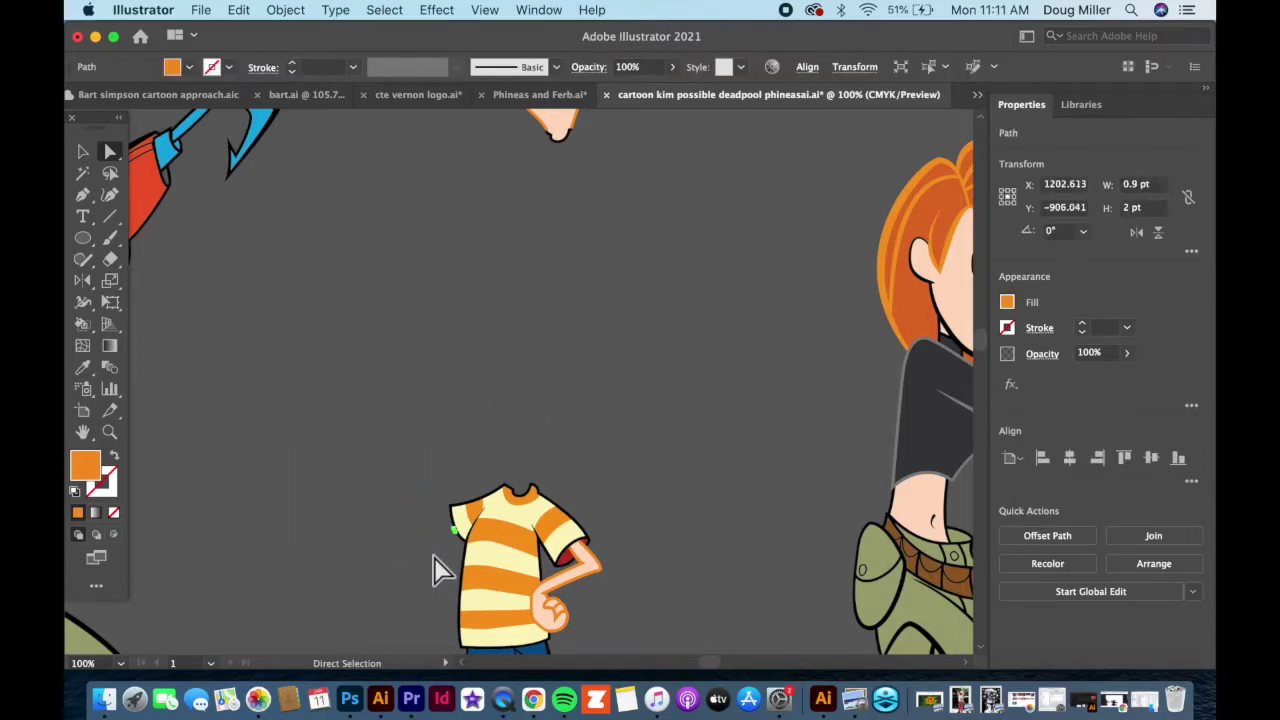
- Restore the arm, then delete the head's eyes, mouth, face, pink hair and orange dot
key(super+z)
key(super+z)
key(super+z)
key(super+z)
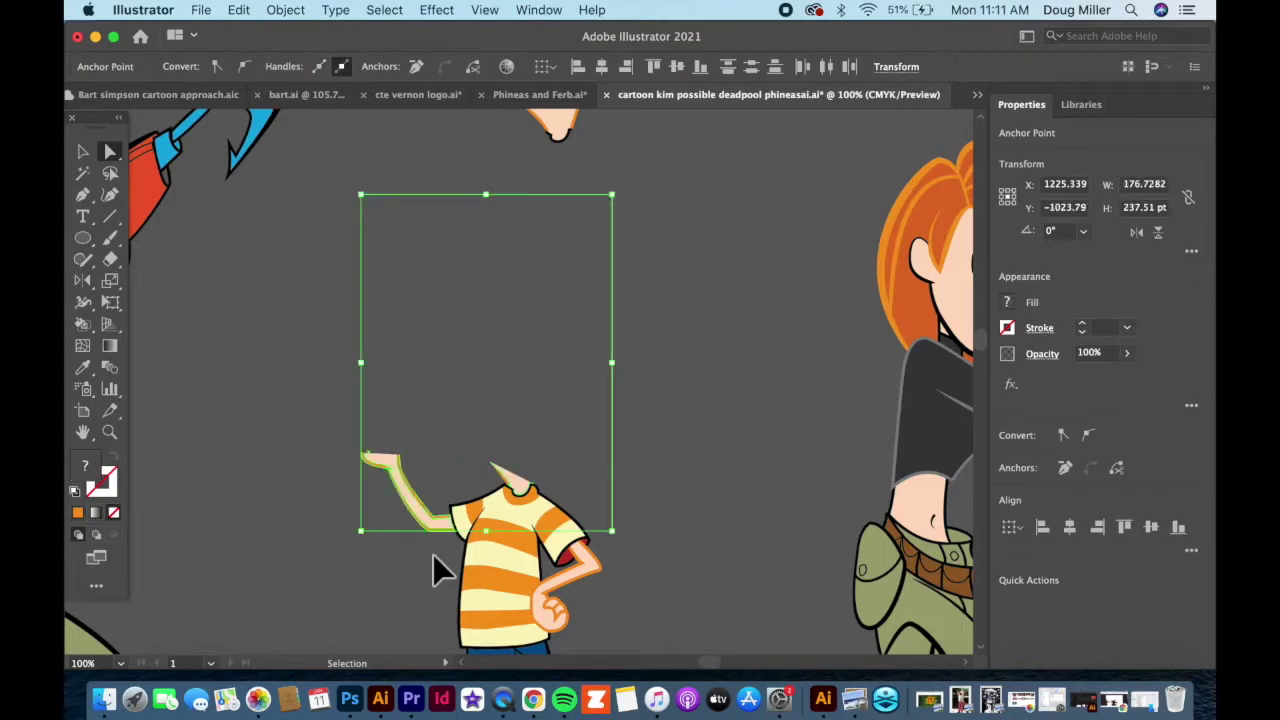
click(440, 242)
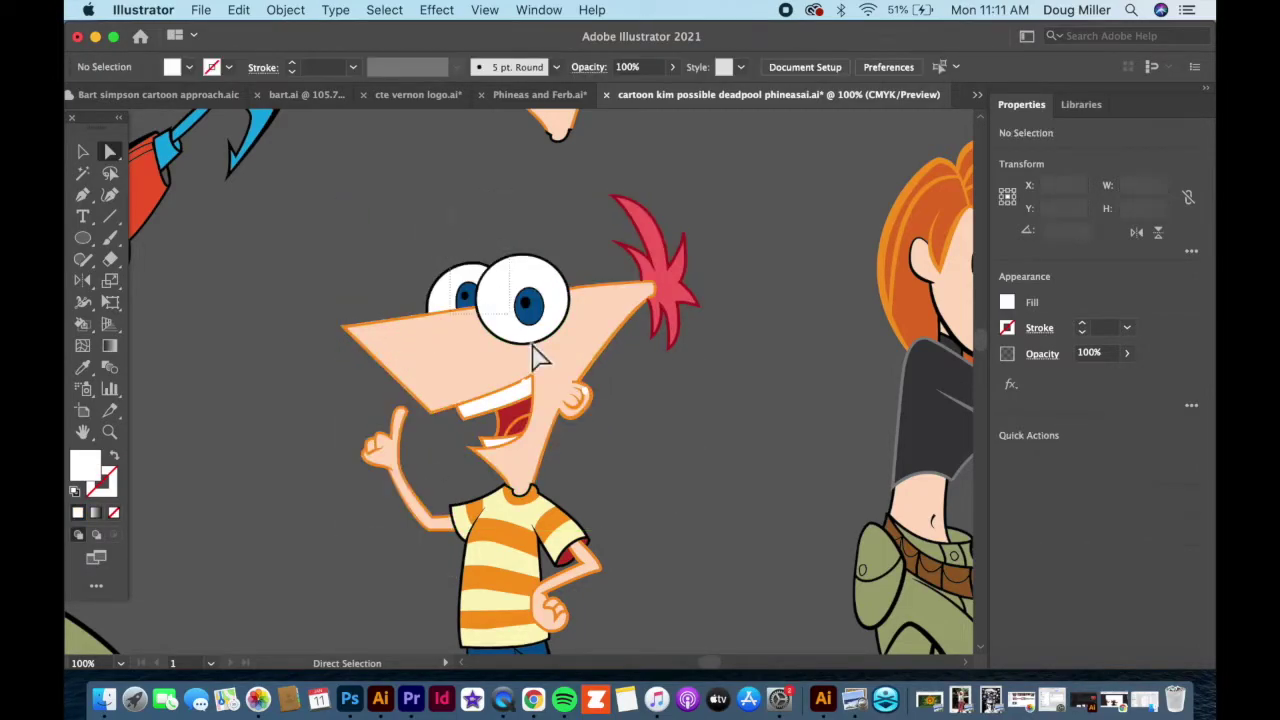
key(super+z)
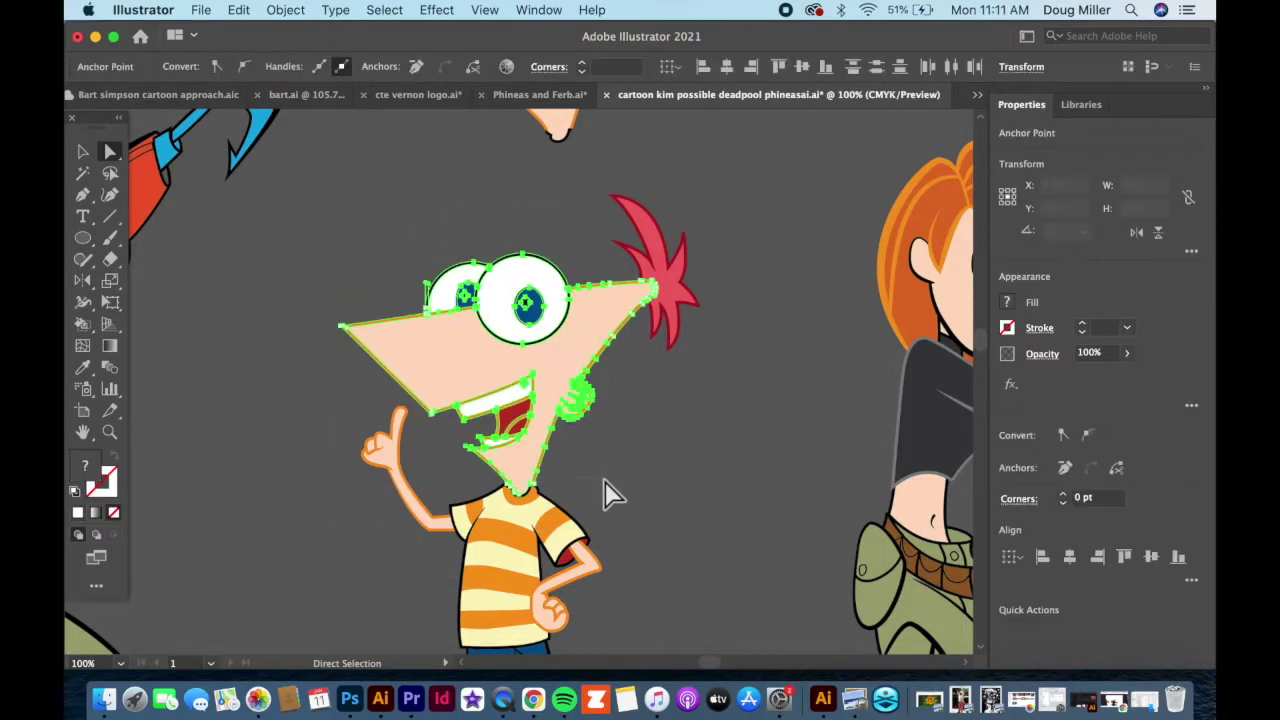
key(Delete)
key(Delete)
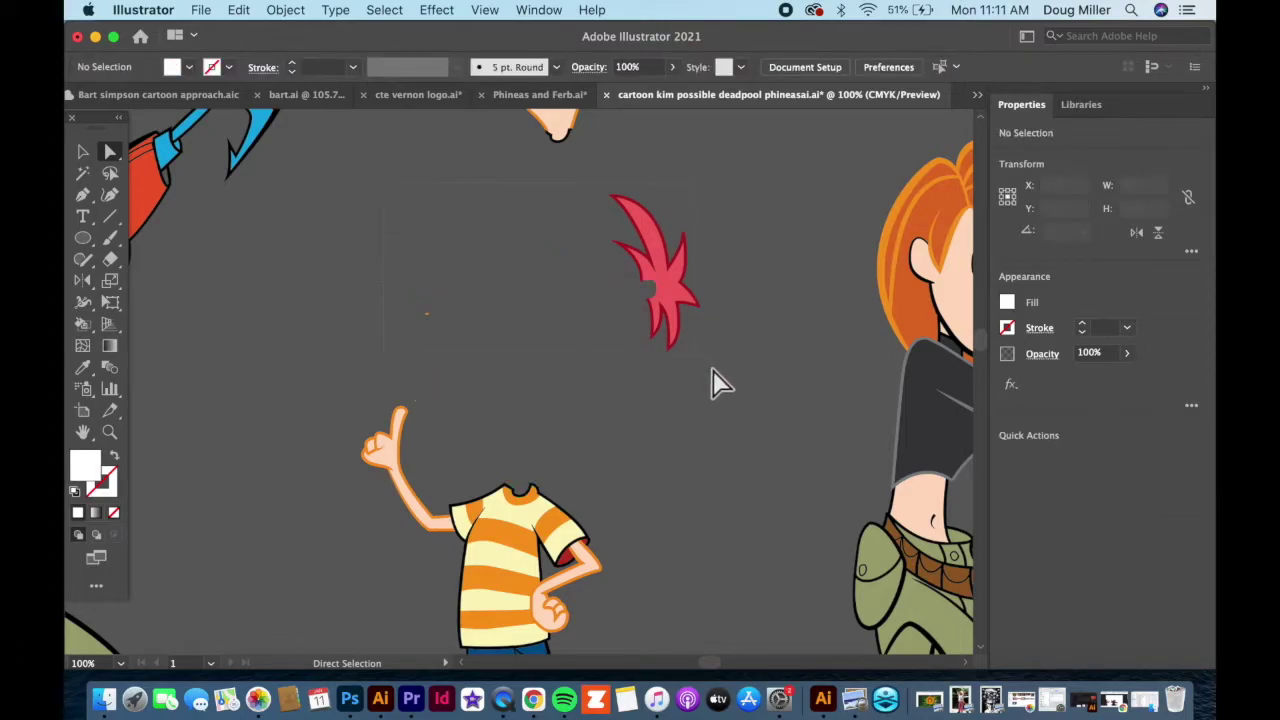
key(Delete)
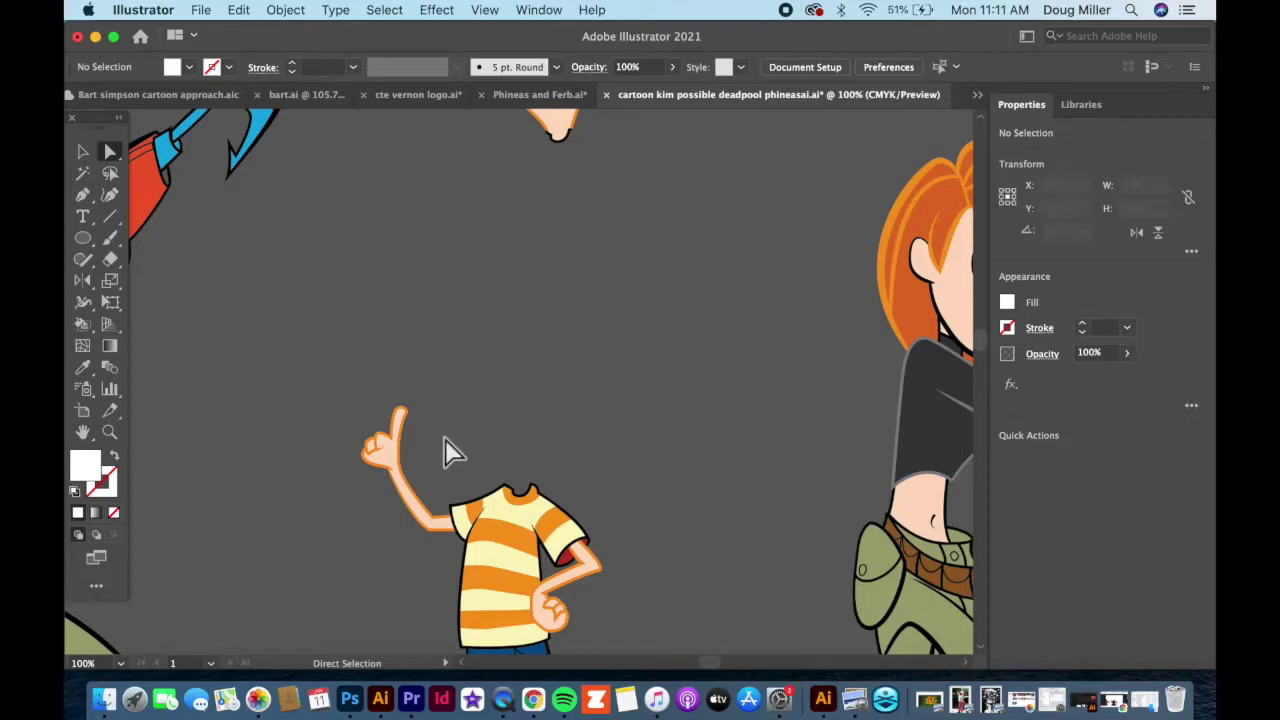
scroll(510, 490, down, 2)
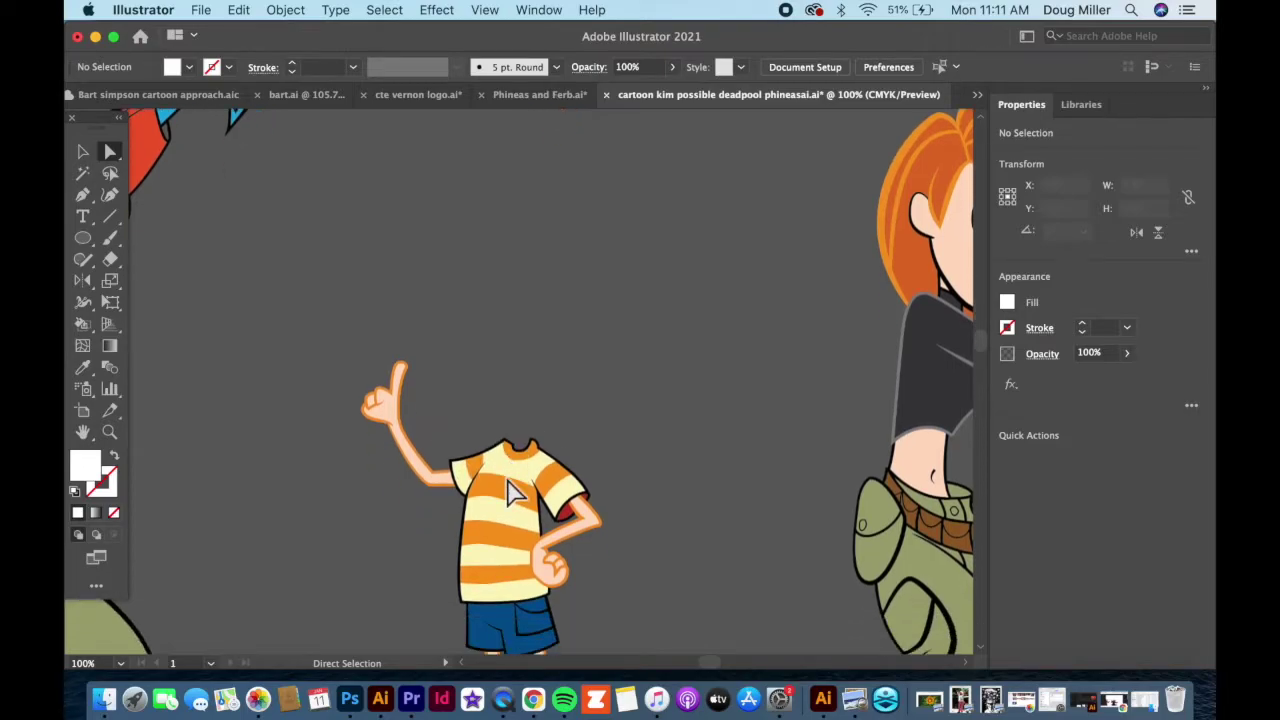
scroll(510, 490, up, 1)
scroll(510, 490, down, 2)
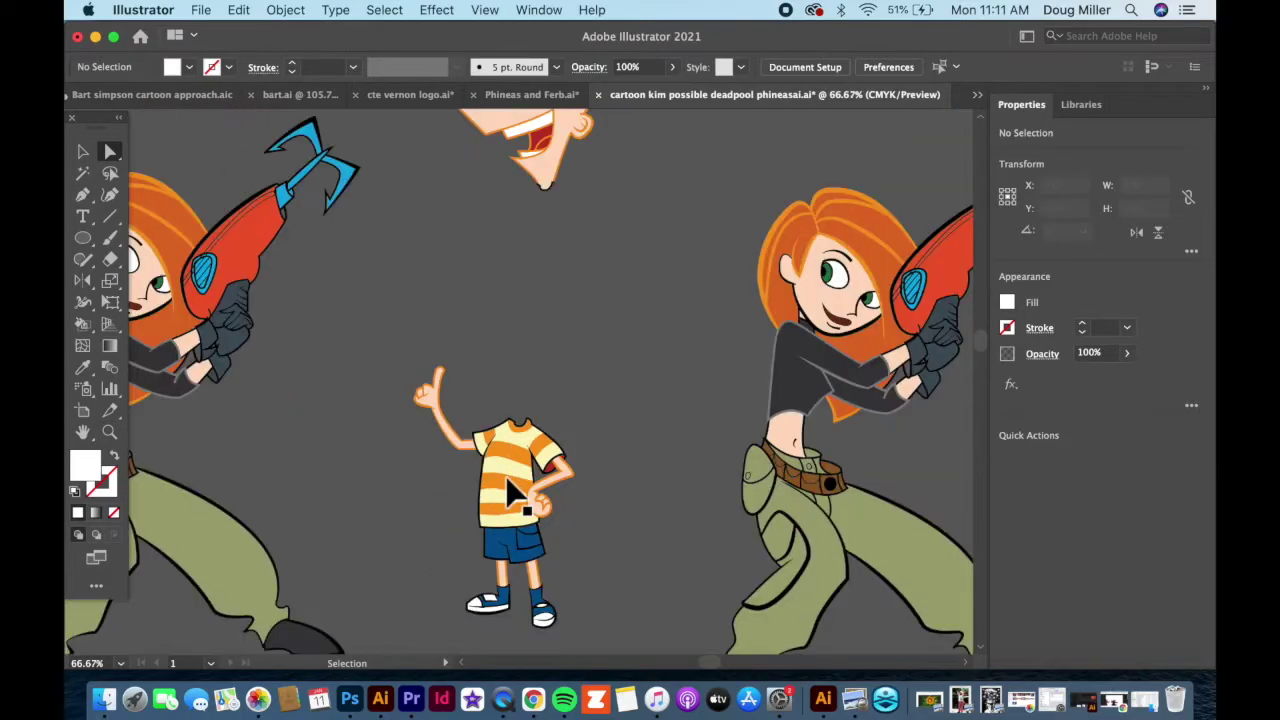
scroll(510, 490, down, 1)
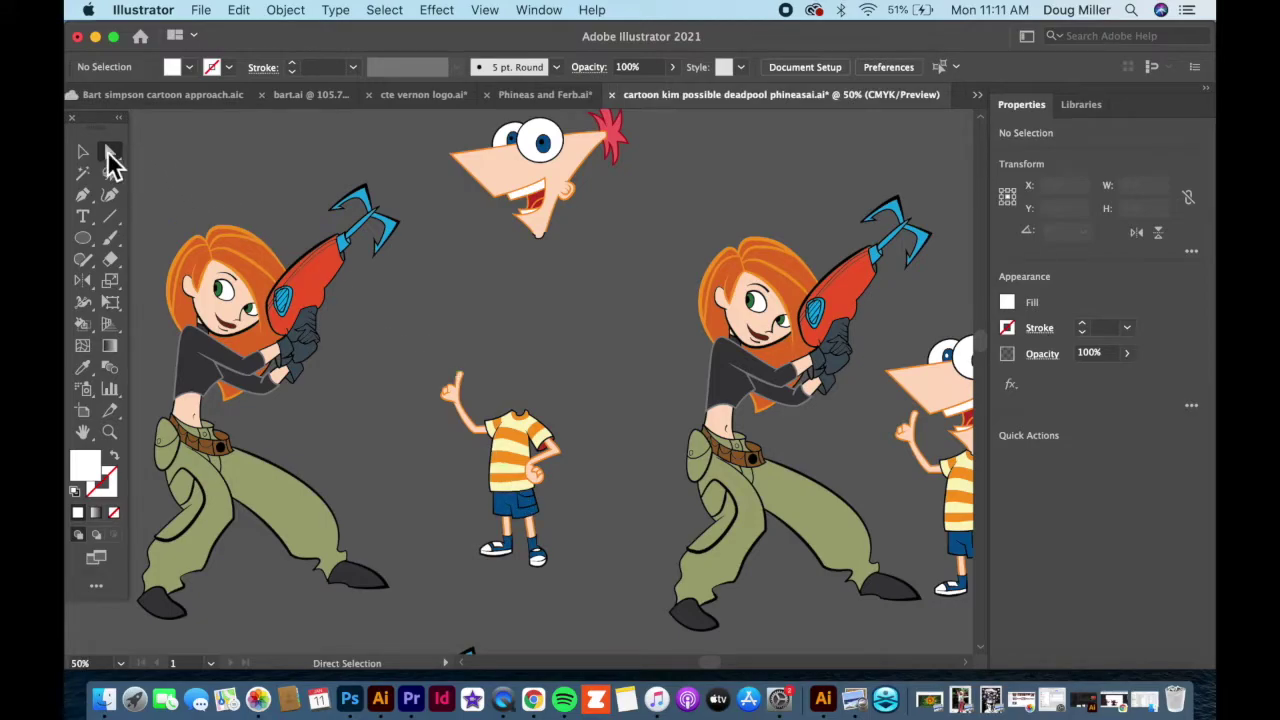
click(84, 152)
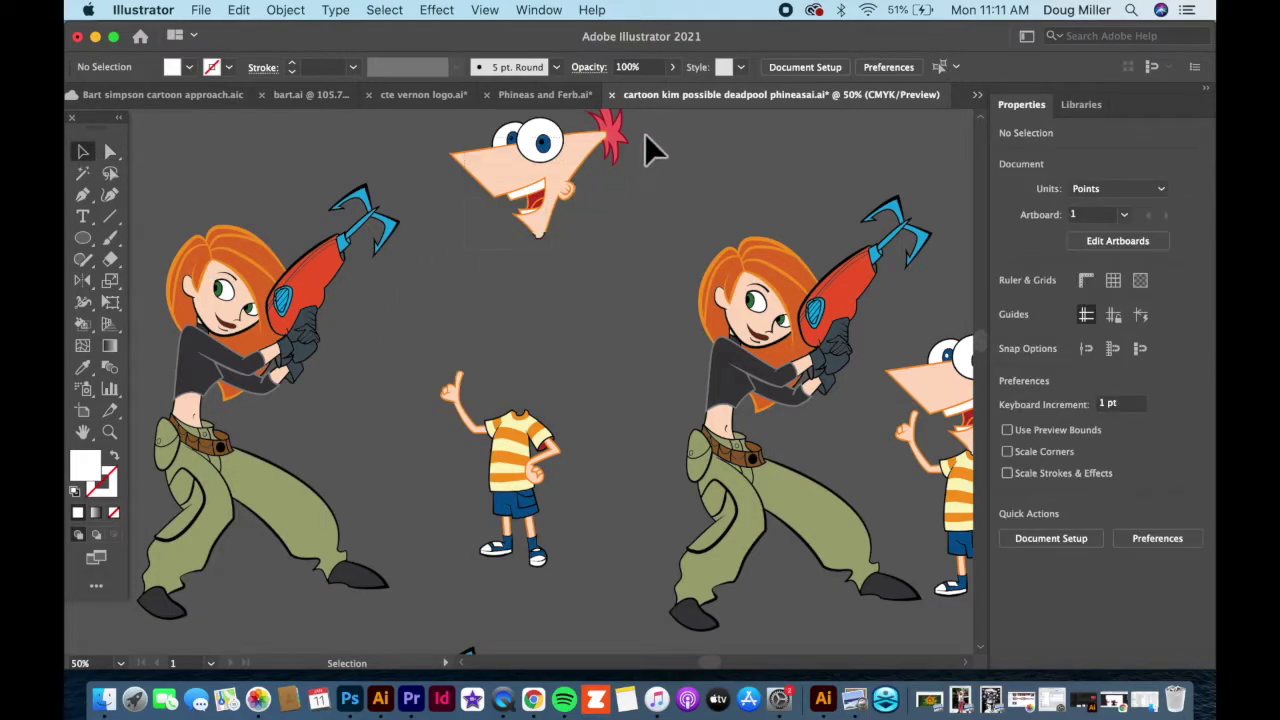
- Group the Phineas head pieces, move them above the left Kim, and zoom in on Kim
scroll(645, 150, up, 2)
drag(641, 144, 577, 271)
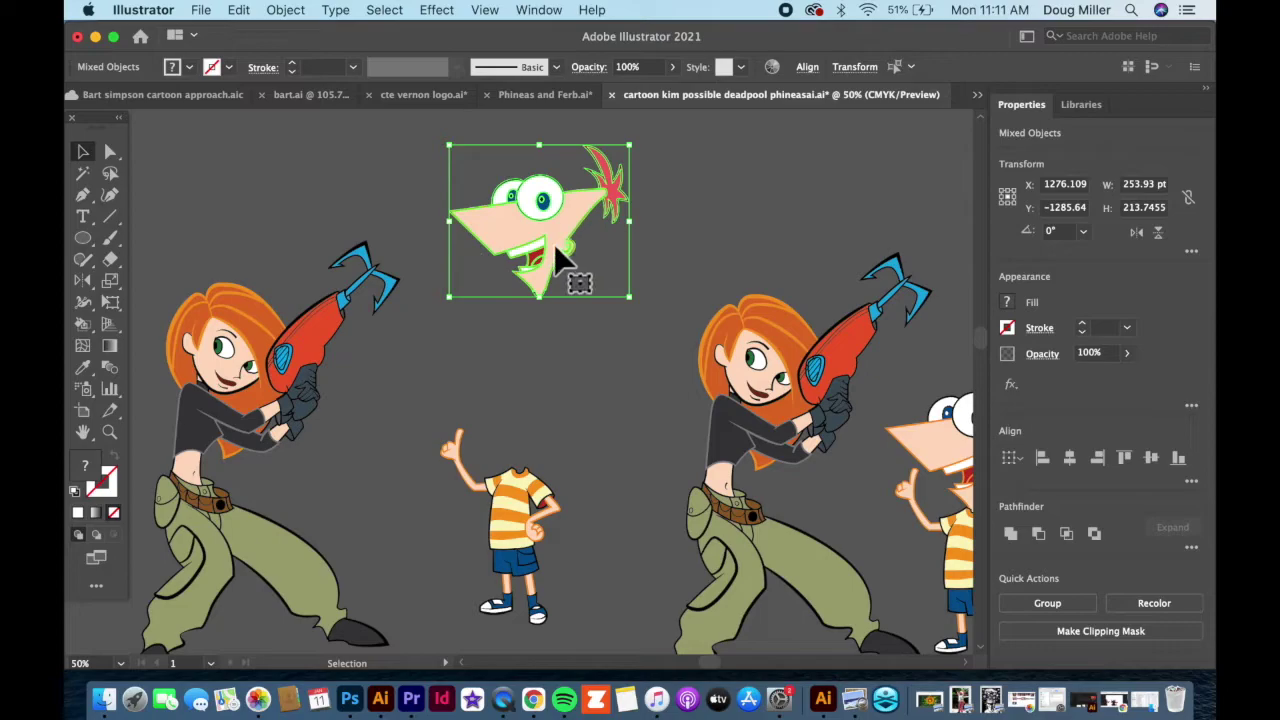
click(447, 330)
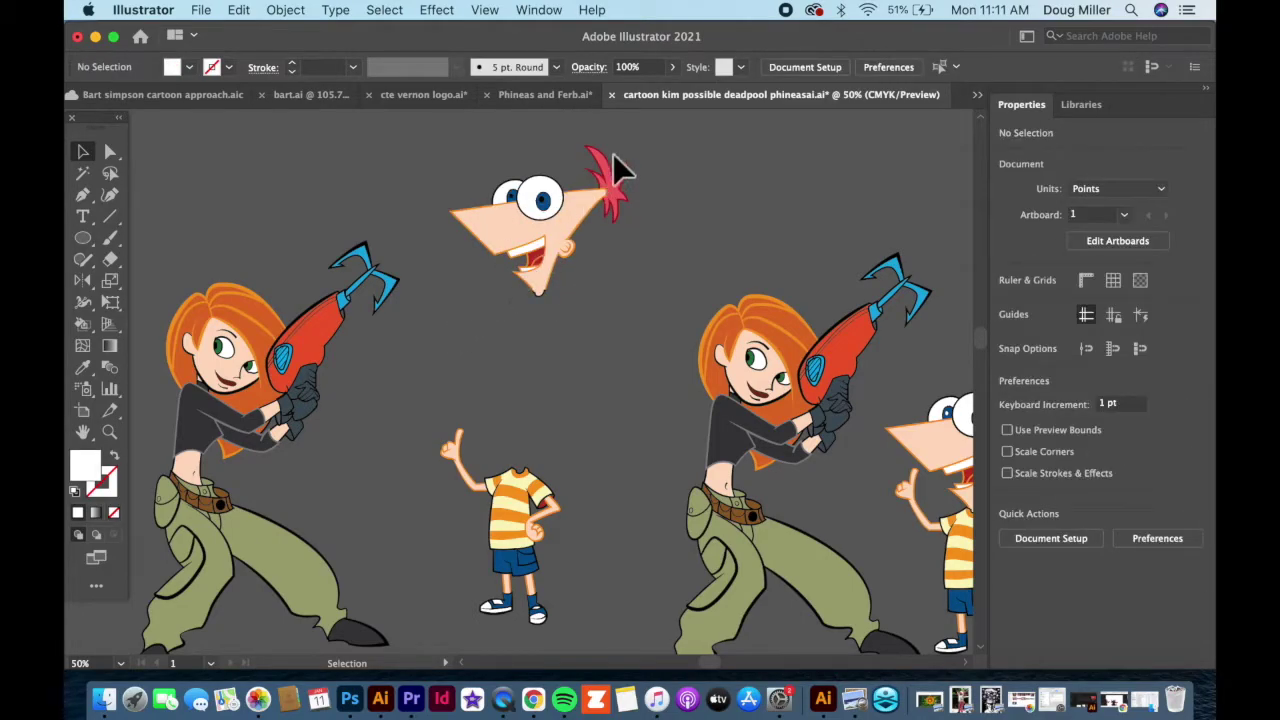
key(super+z)
key(super+g)
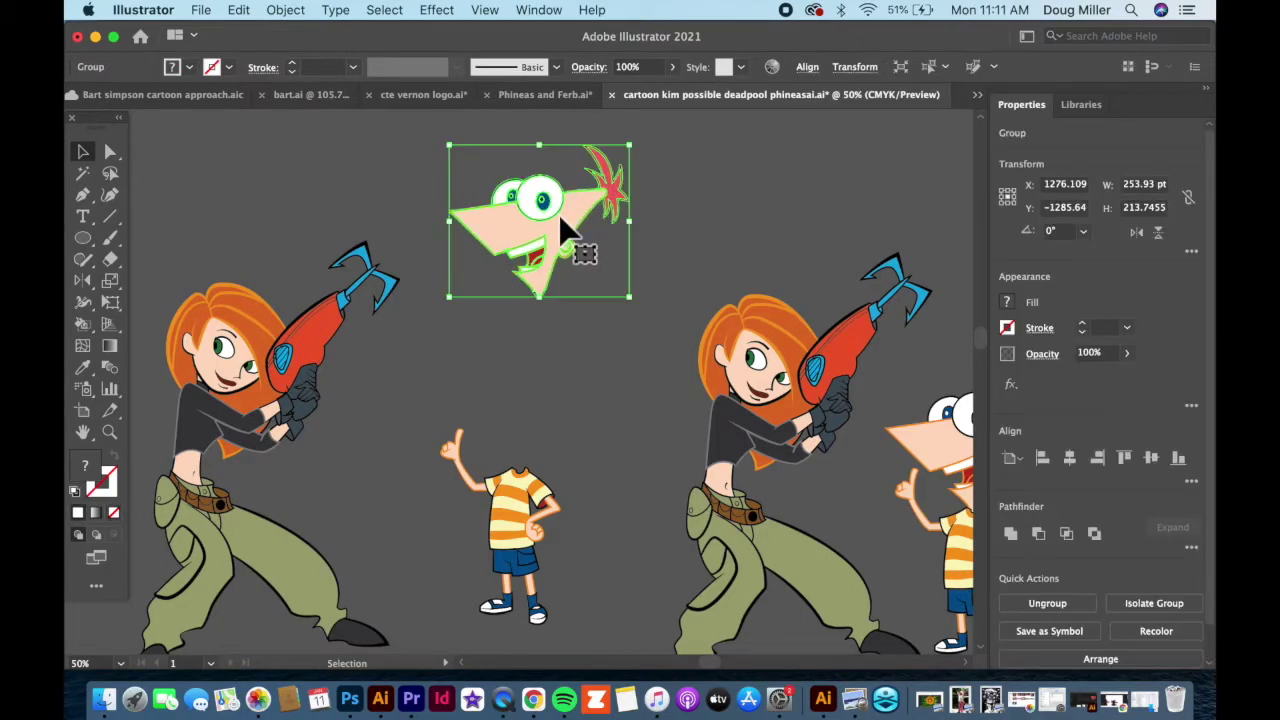
drag(563, 230, 240, 193)
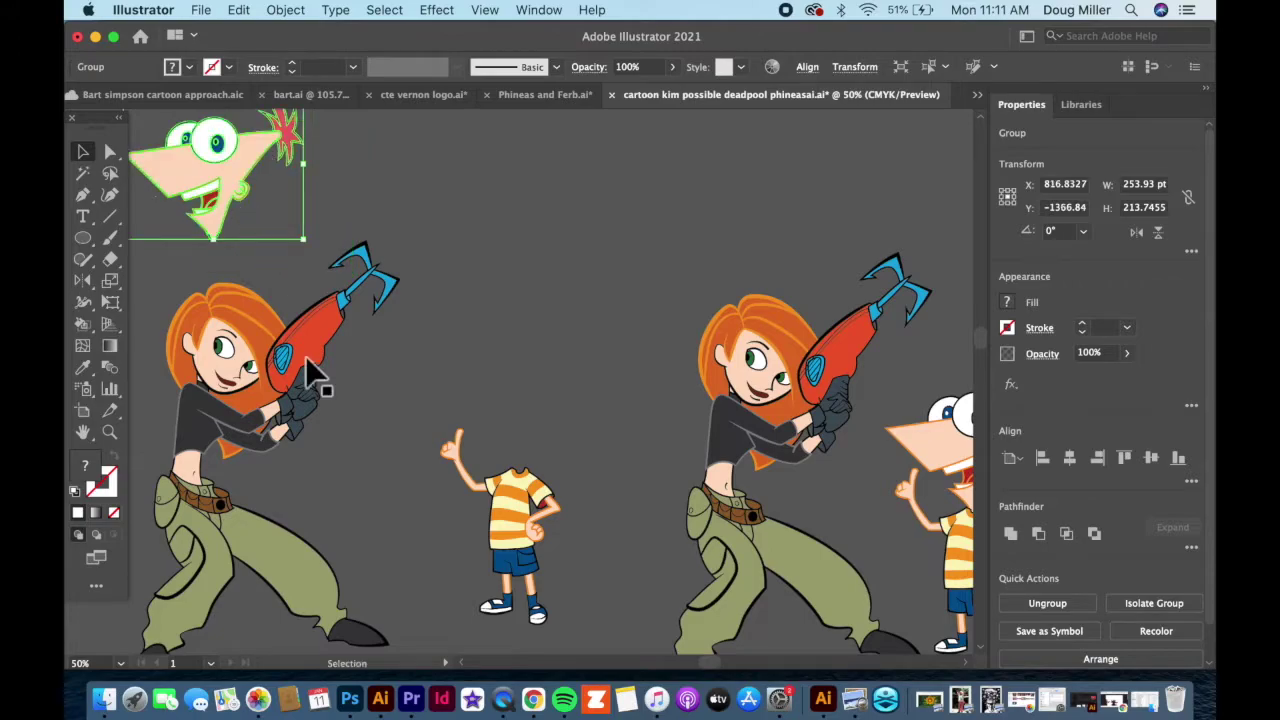
click(109, 432)
drag(197, 374, 430, 490)
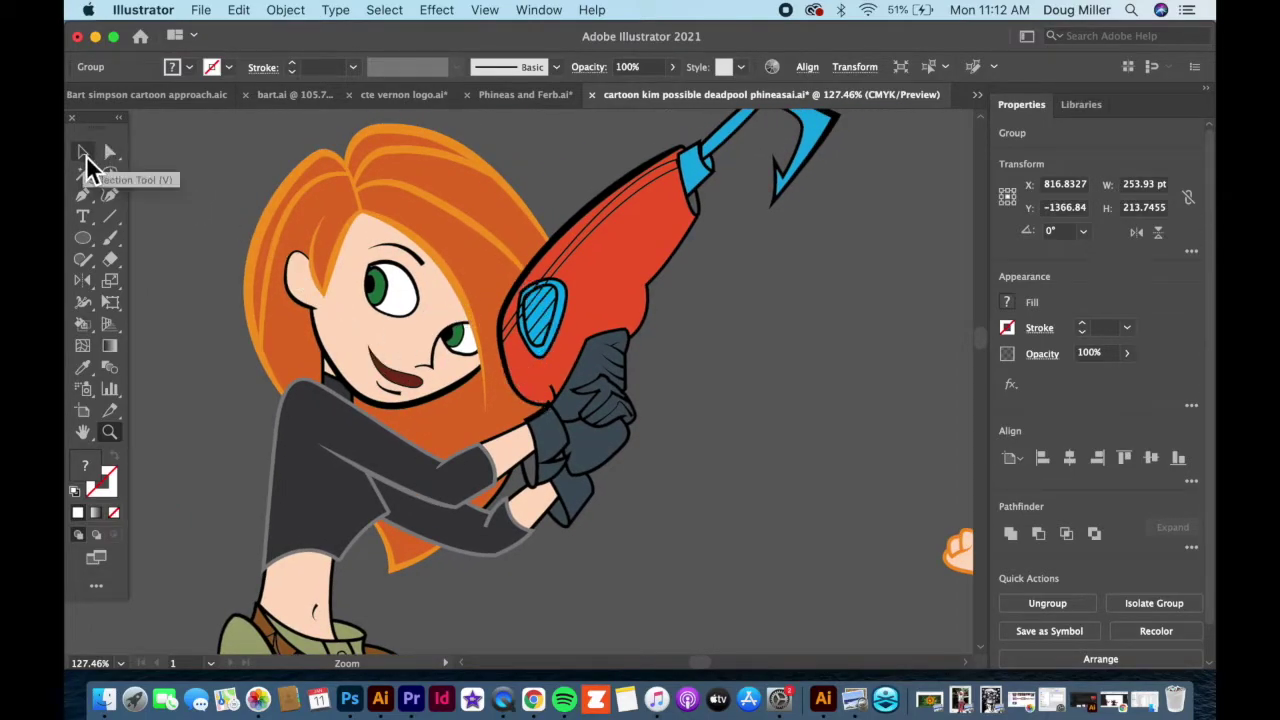
- Expand the Kim Possible artwork with Object, Fill and Stroke checked
click(84, 155)
click(378, 282)
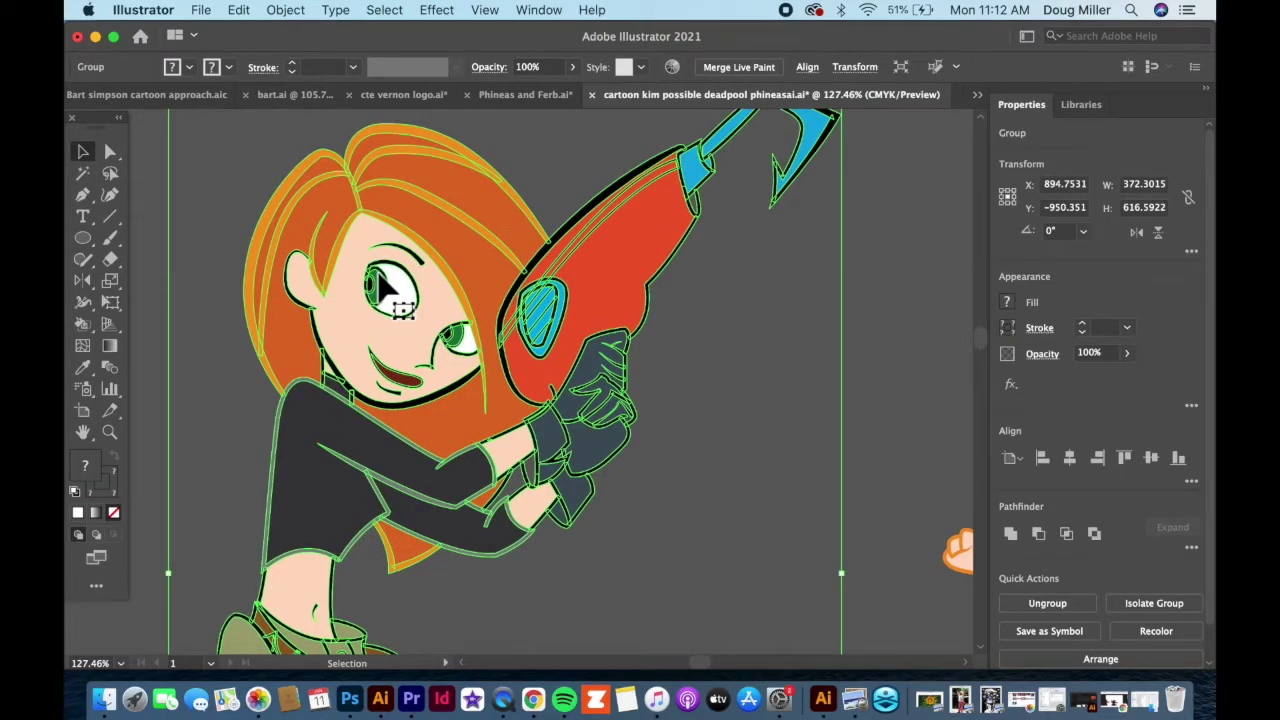
click(287, 10)
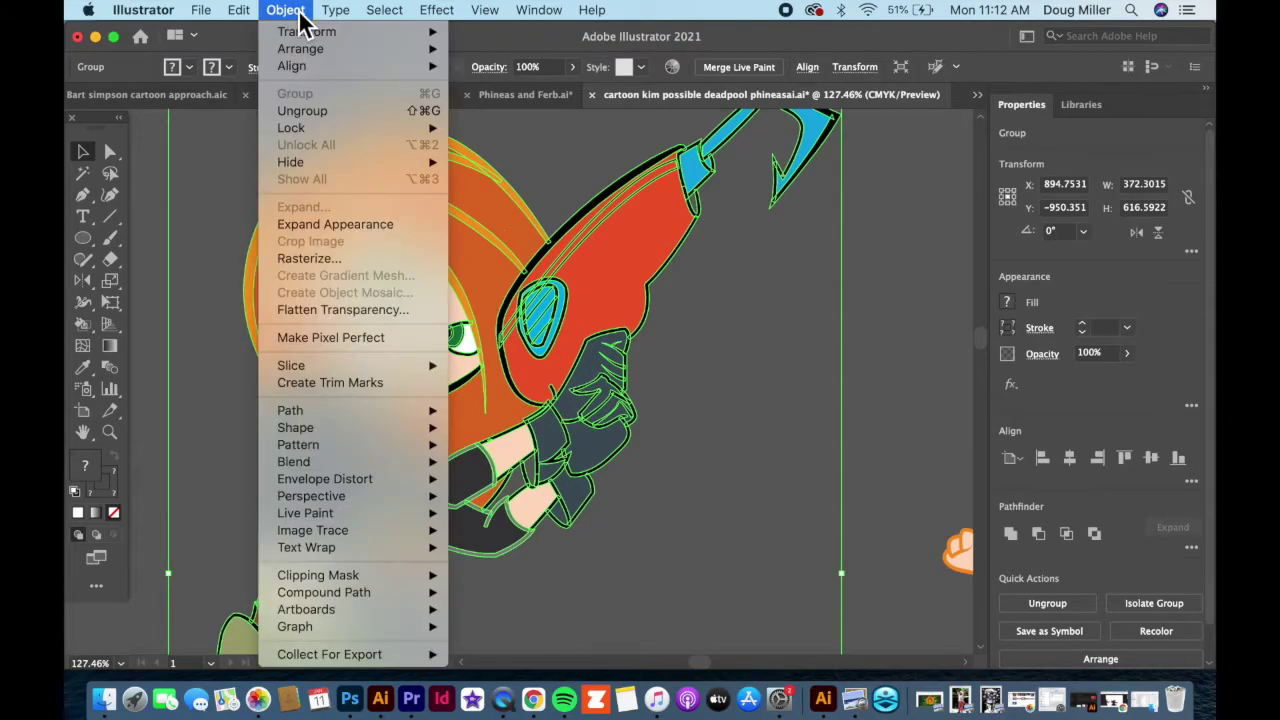
click(308, 224)
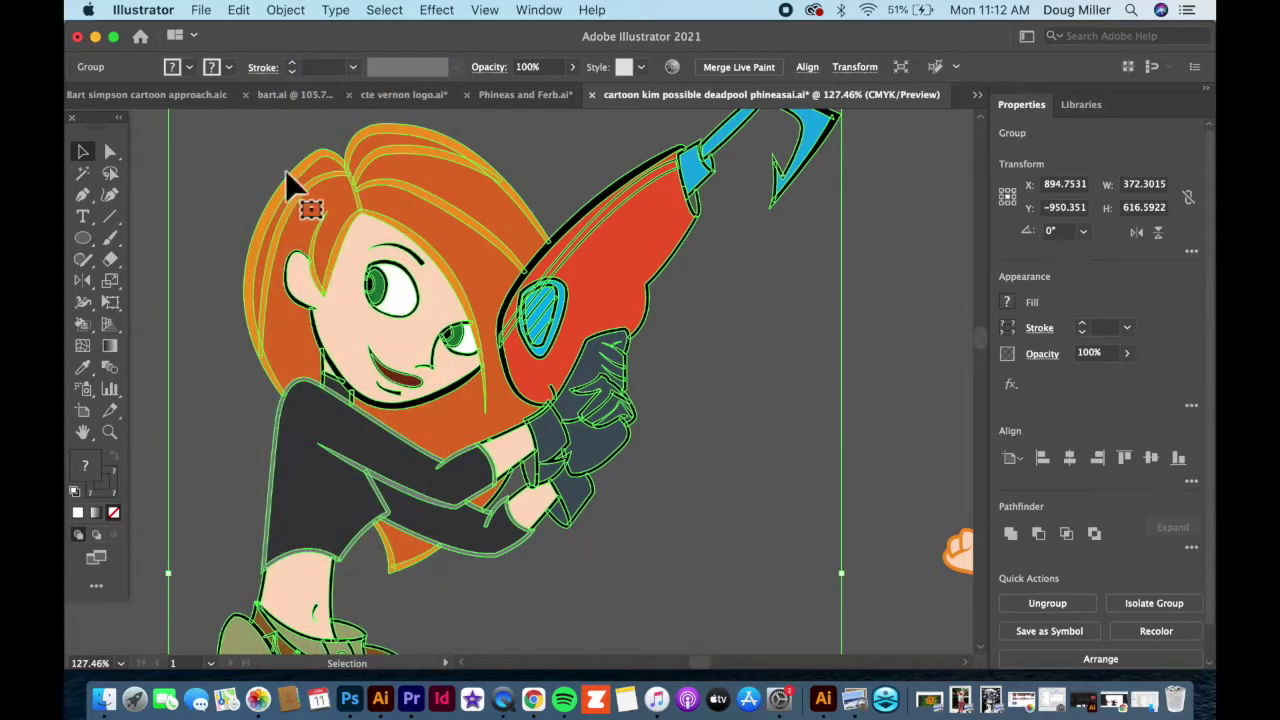
click(286, 10)
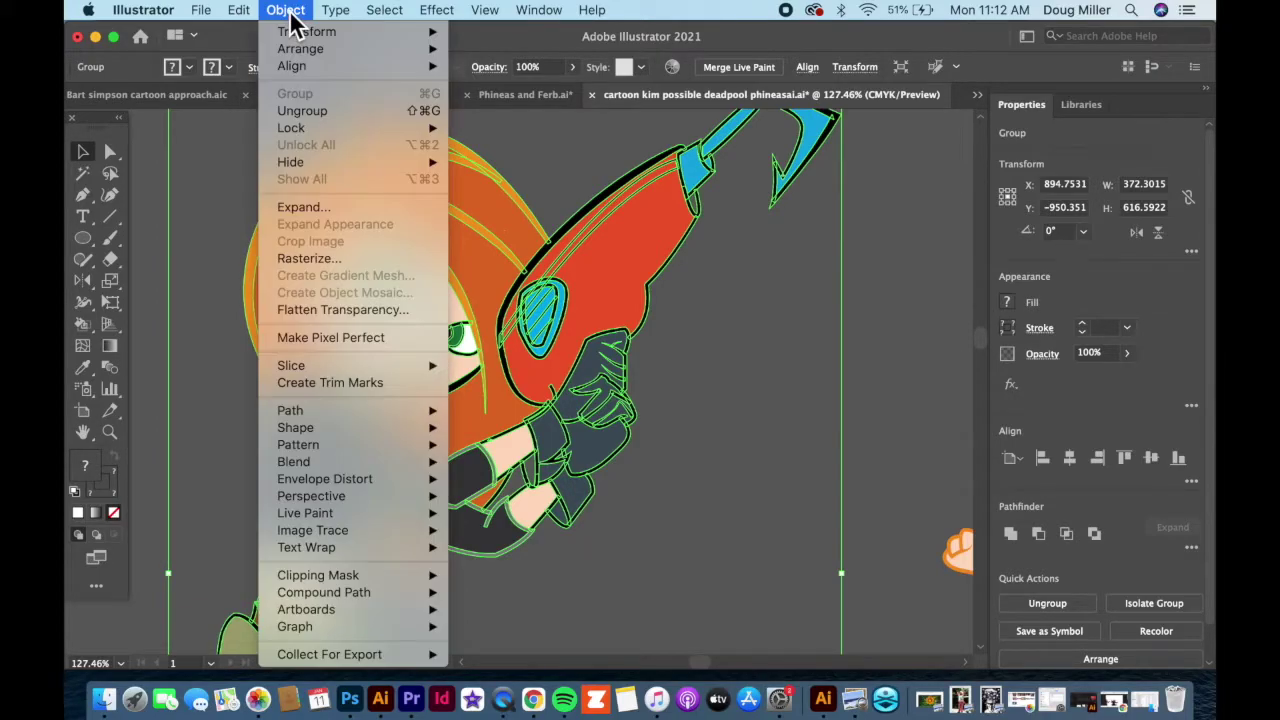
click(324, 205)
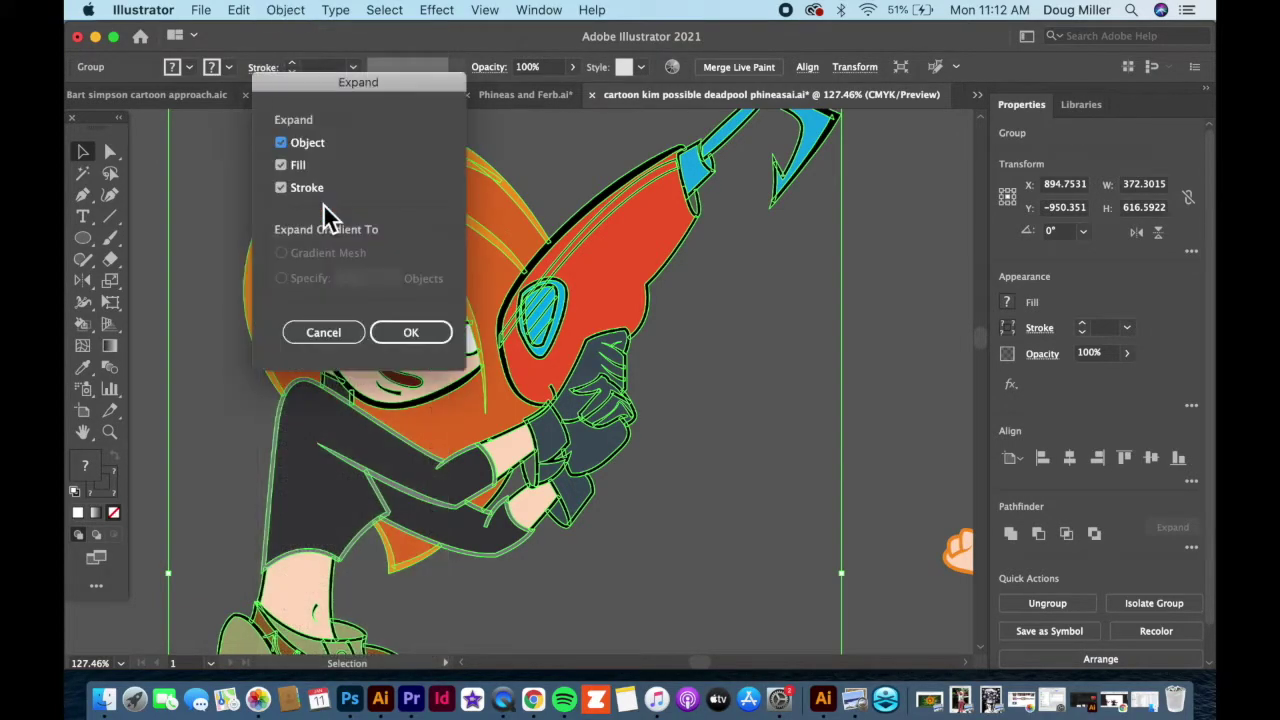
click(411, 333)
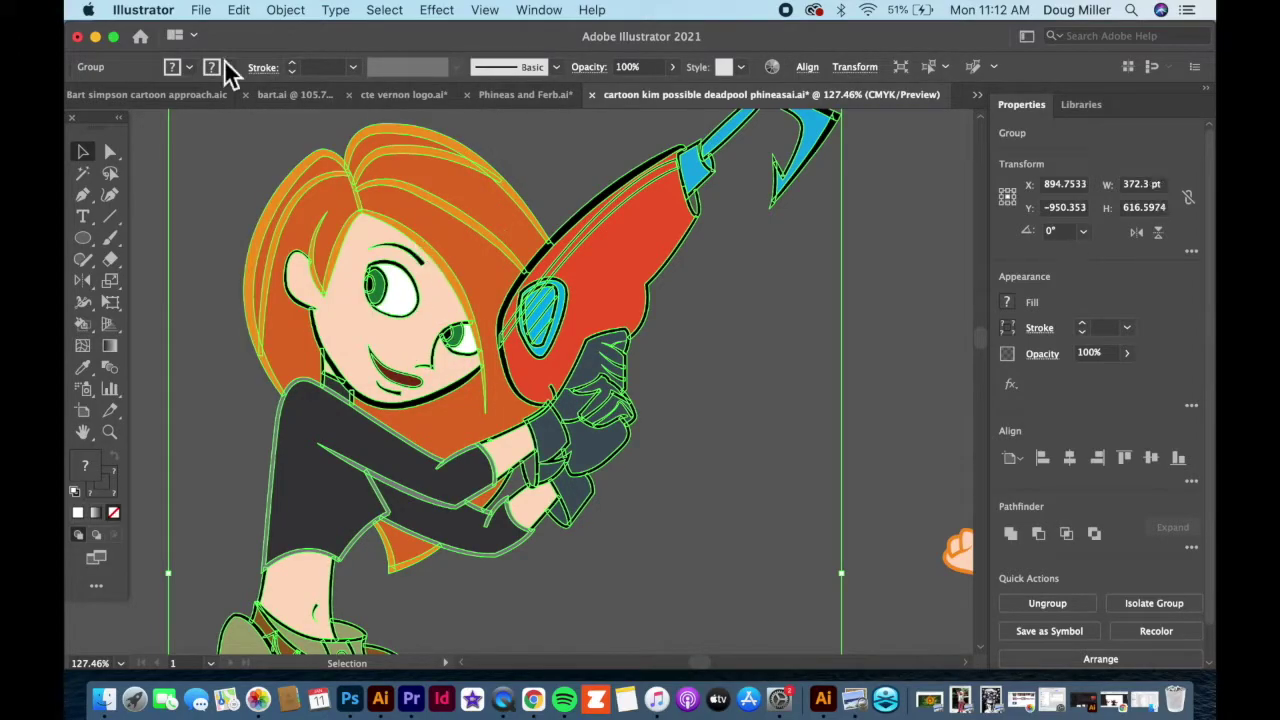
- Ungroup Kim's artwork through all nested levels and deselect it
click(285, 11)
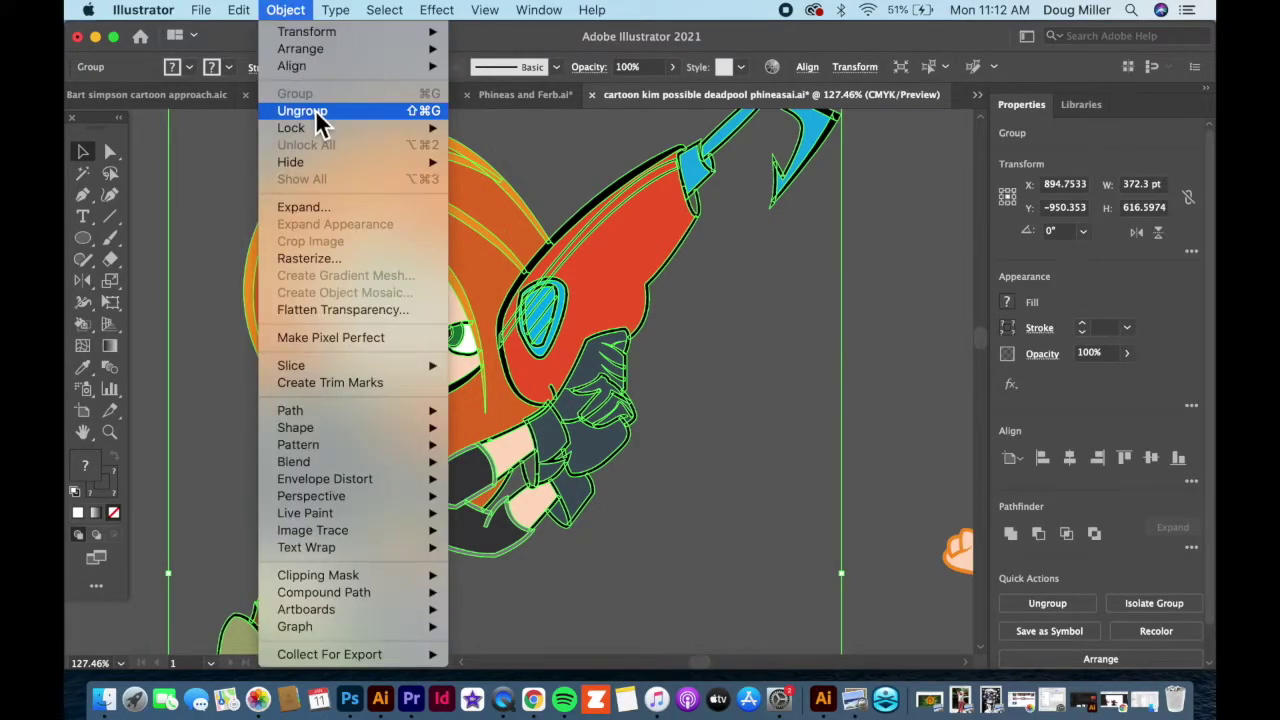
click(315, 109)
click(285, 11)
click(322, 108)
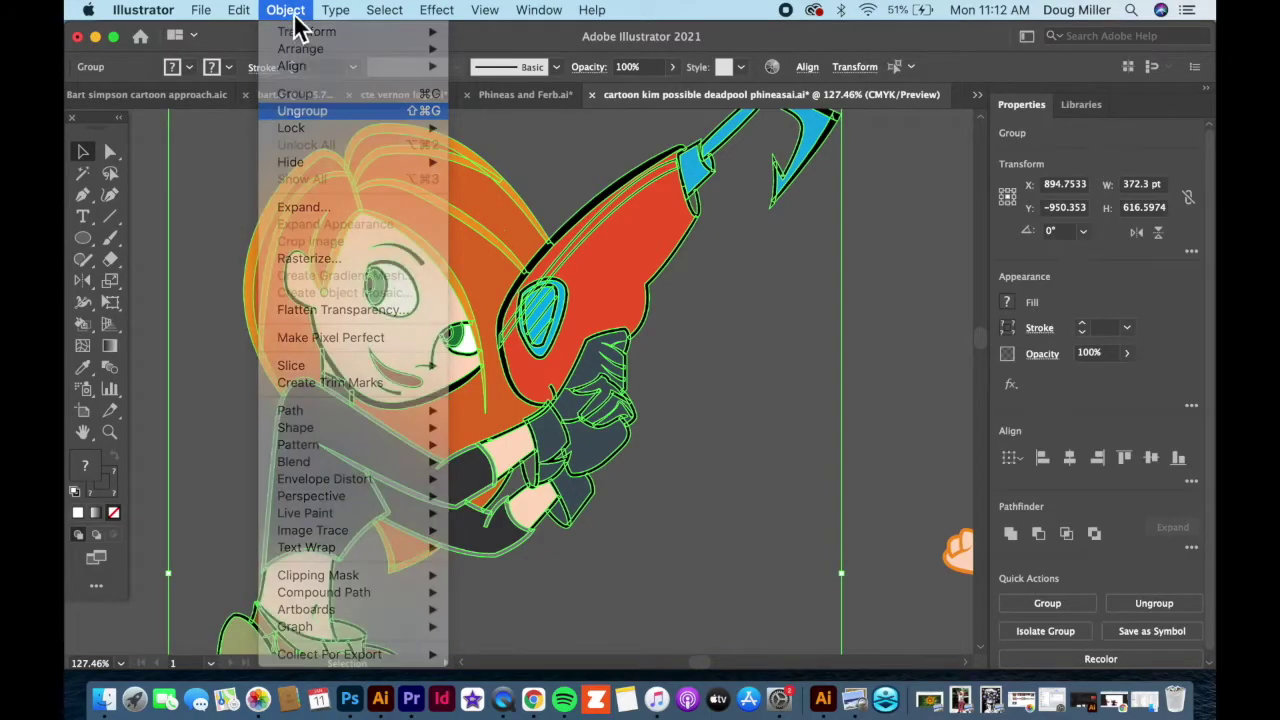
click(294, 14)
click(312, 114)
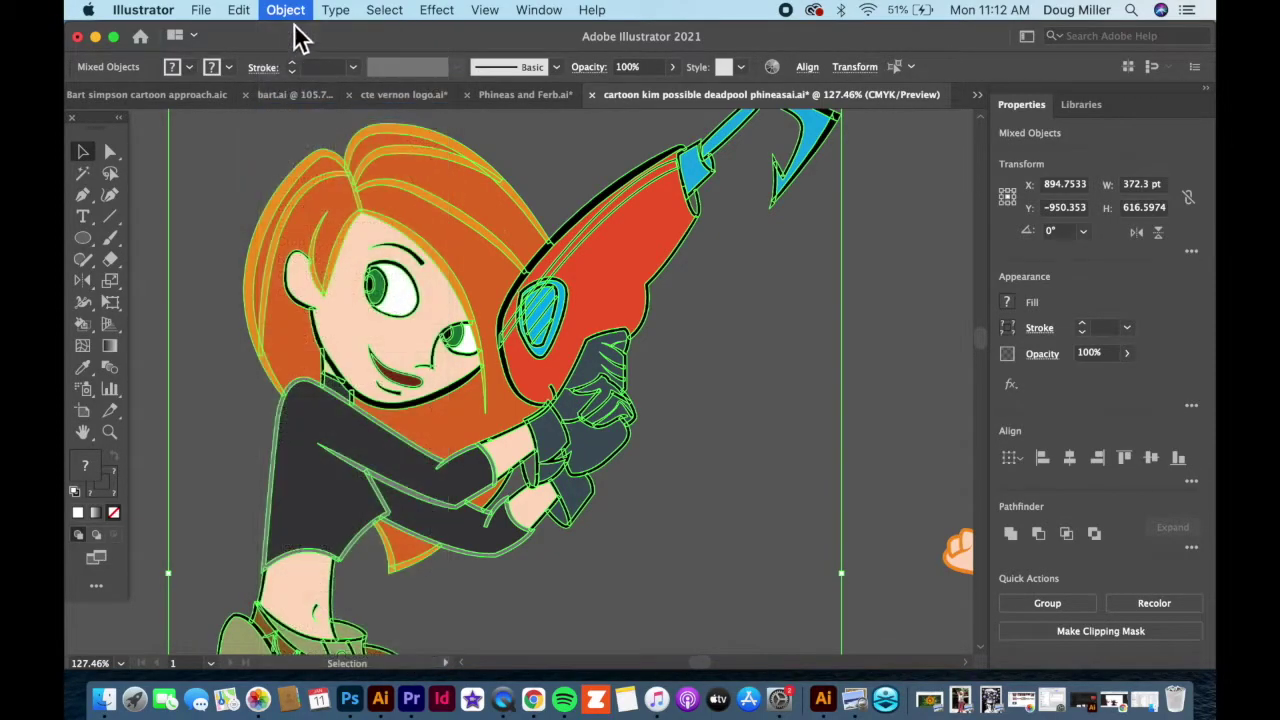
click(287, 12)
click(741, 389)
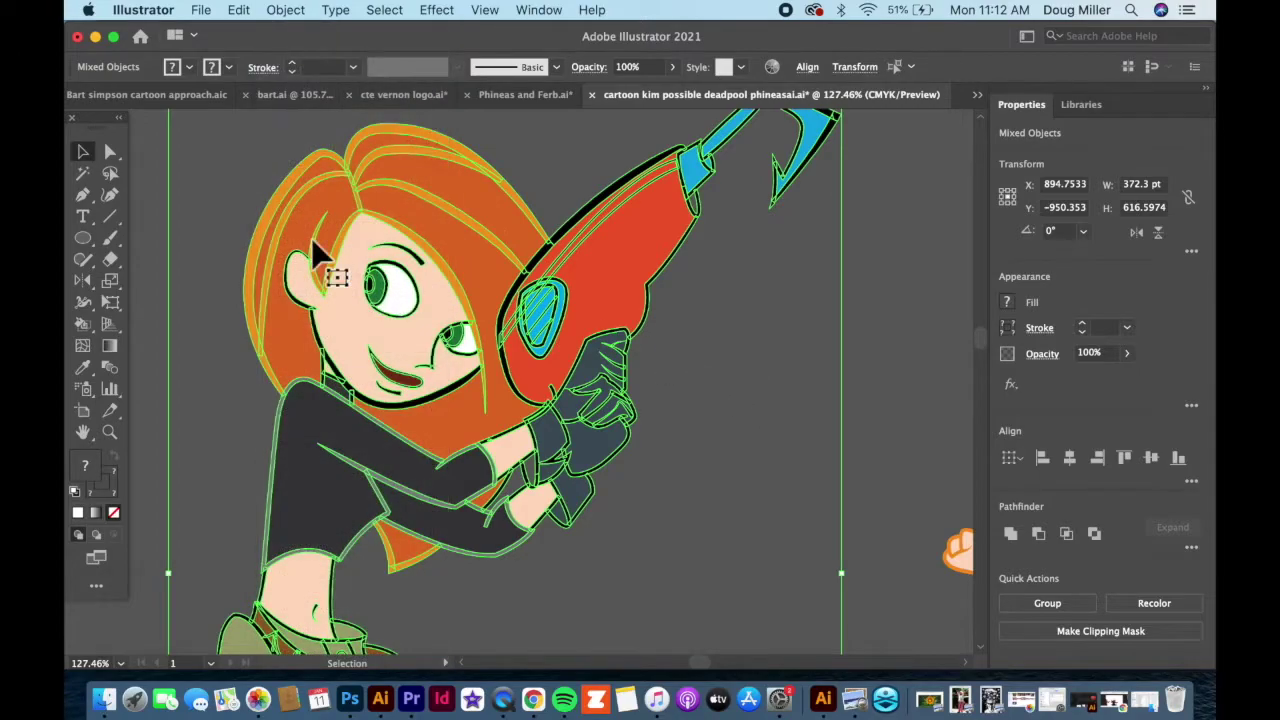
click(229, 146)
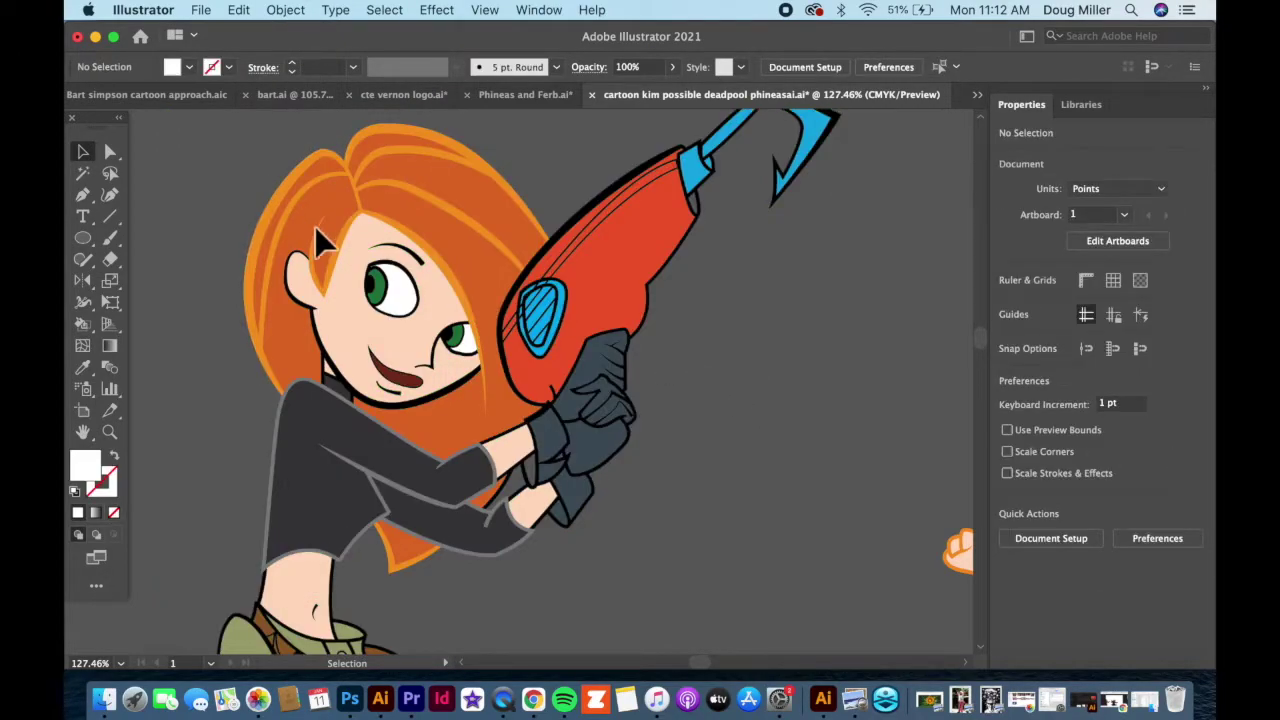
click(487, 376)
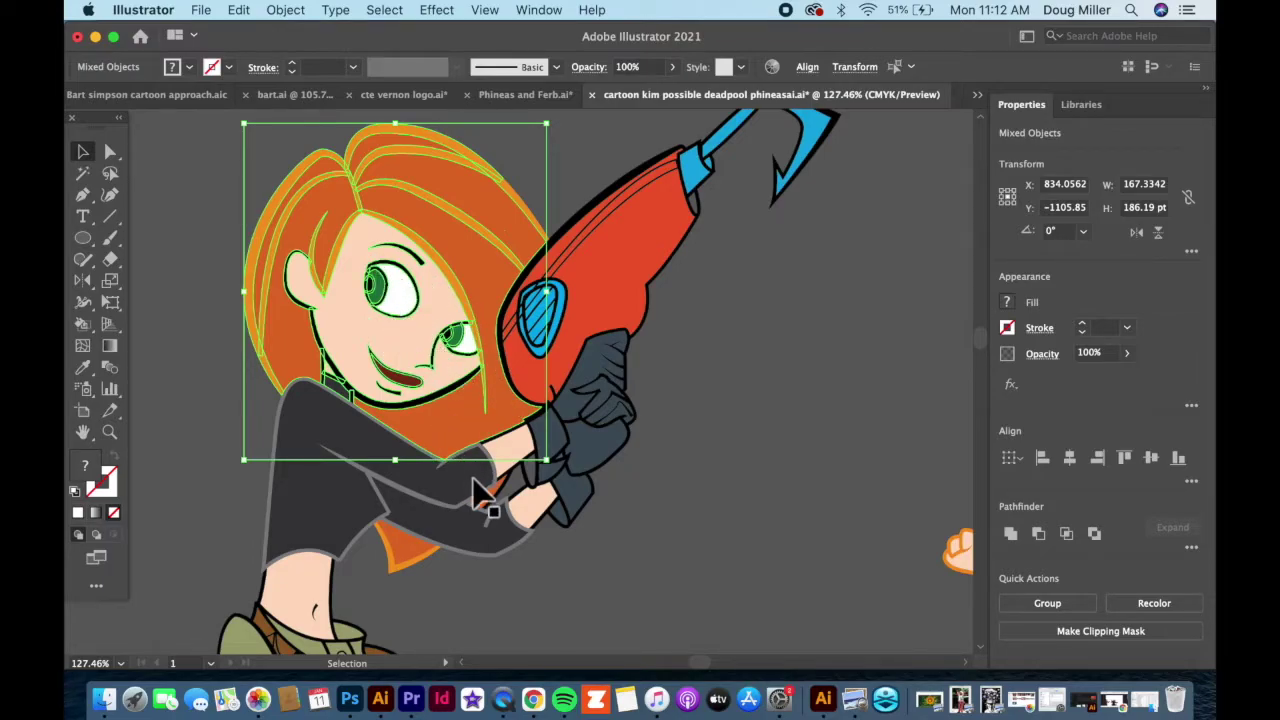
shift+click(490, 516)
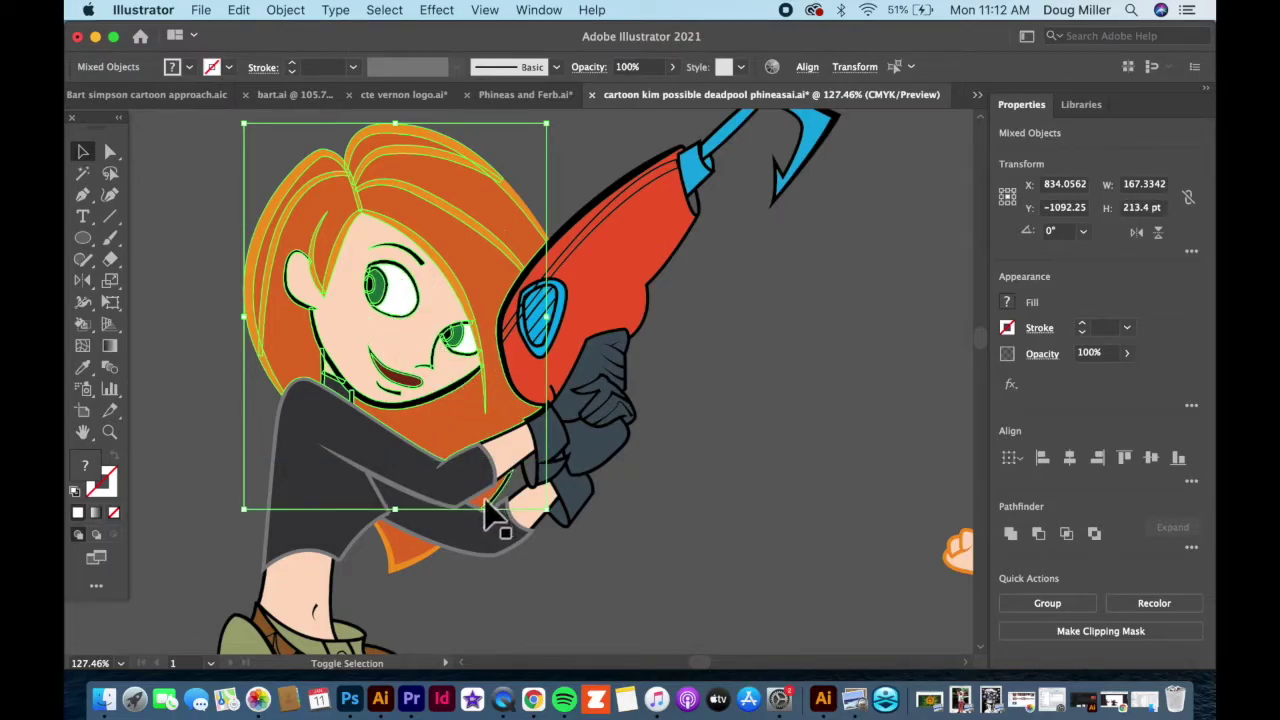
shift+click(486, 517)
shift+click(489, 516)
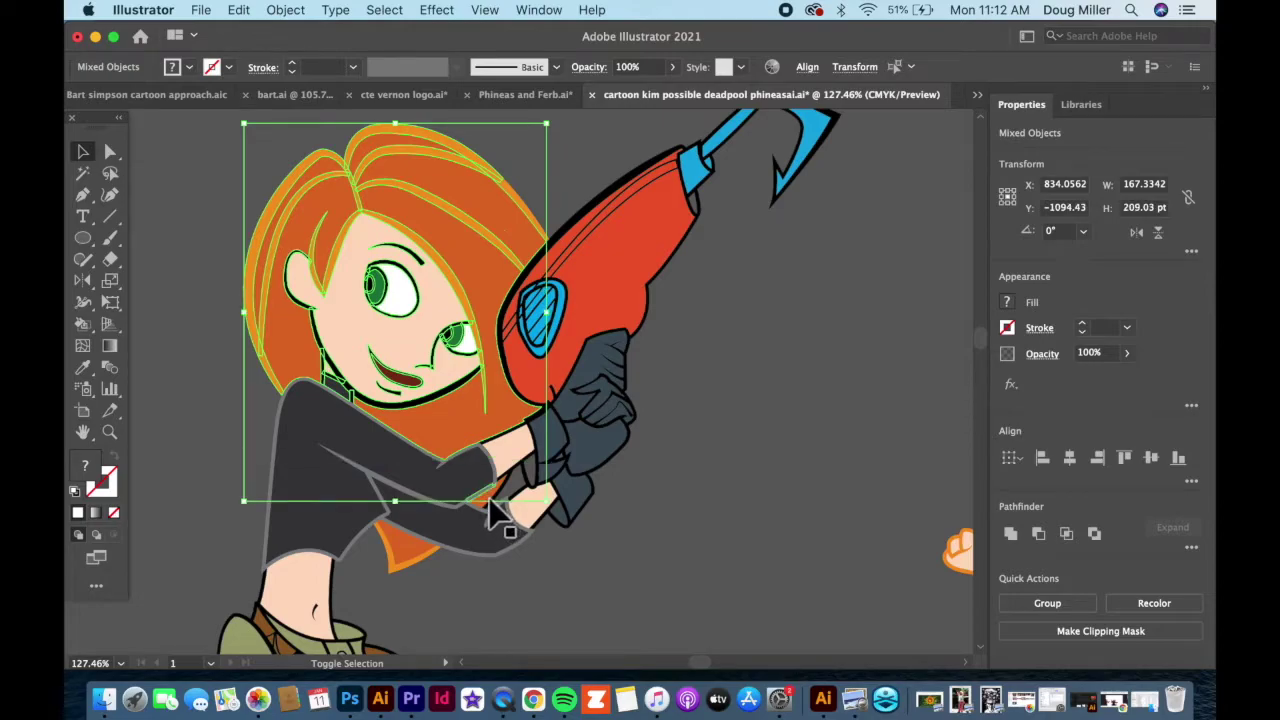
shift+click(492, 516)
shift+click(489, 516)
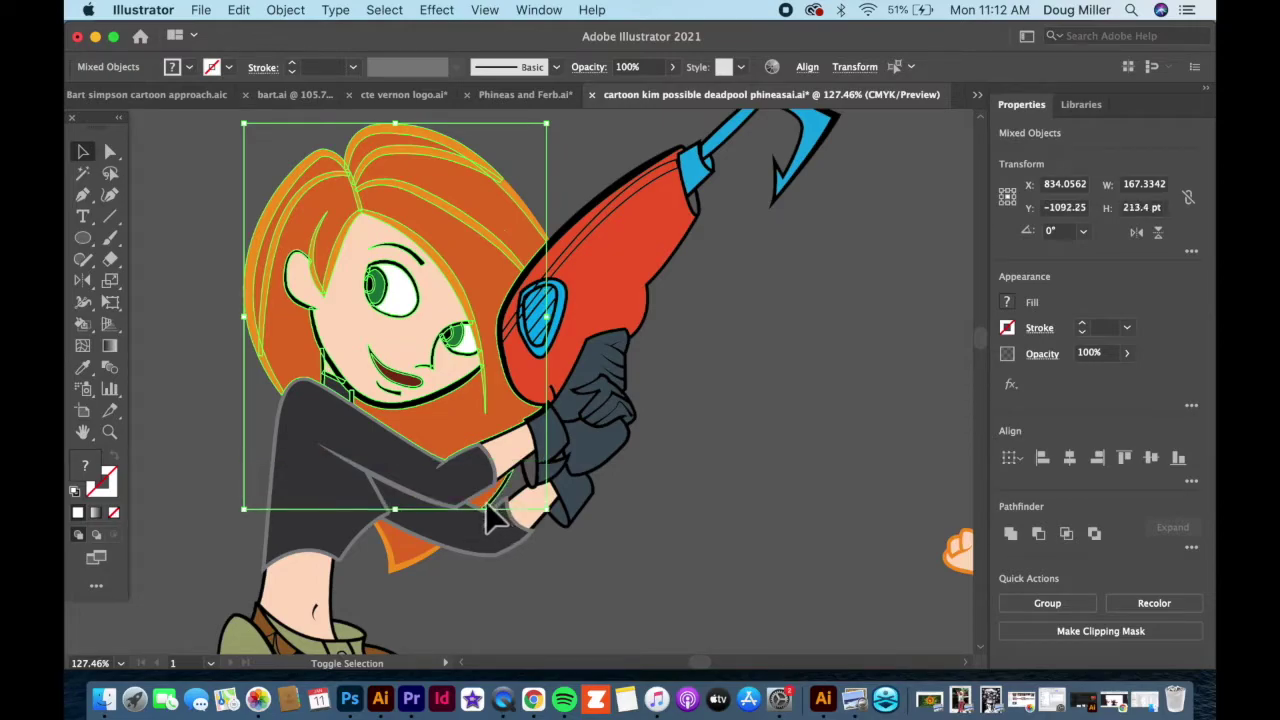
shift+click(490, 516)
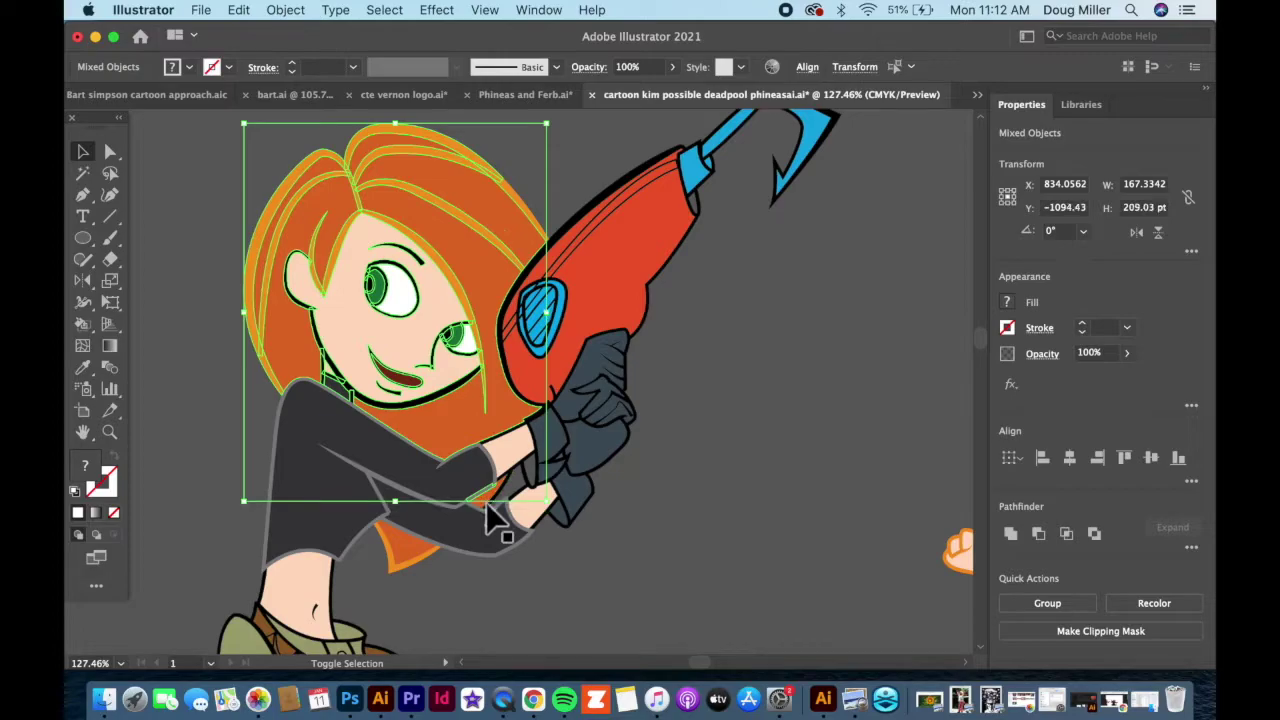
shift+click(418, 563)
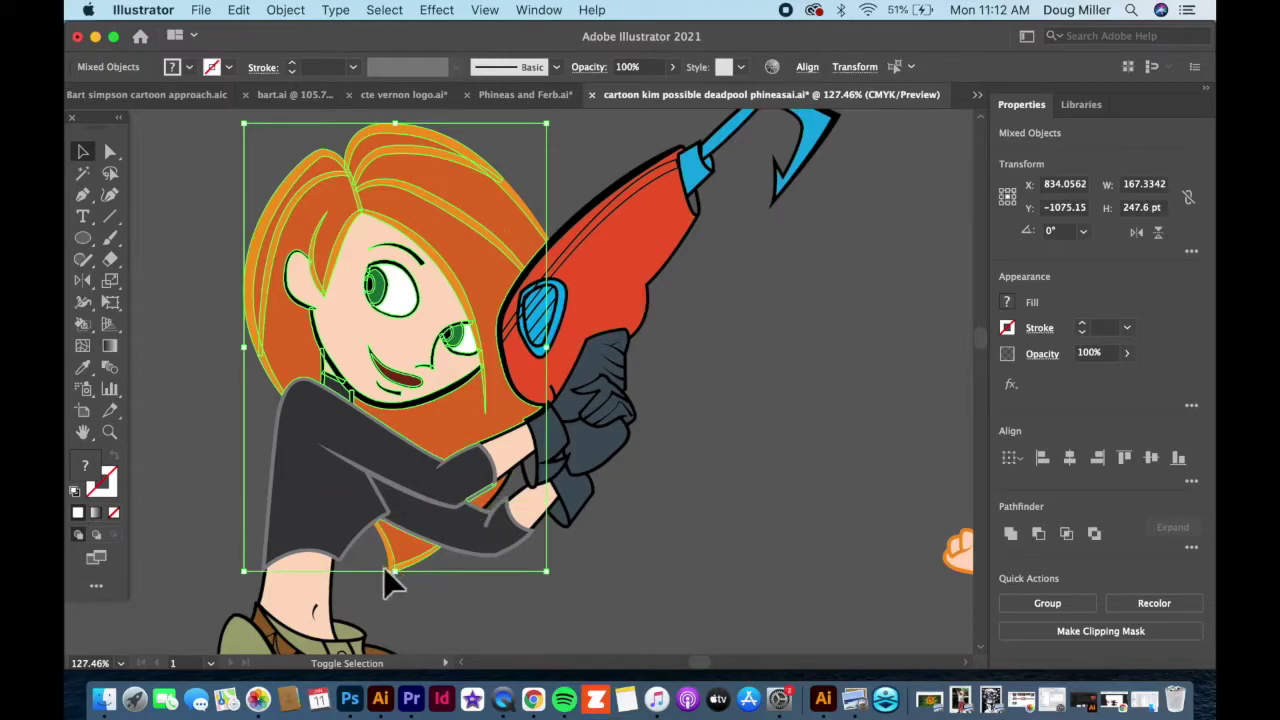
drag(395, 572, 395, 565)
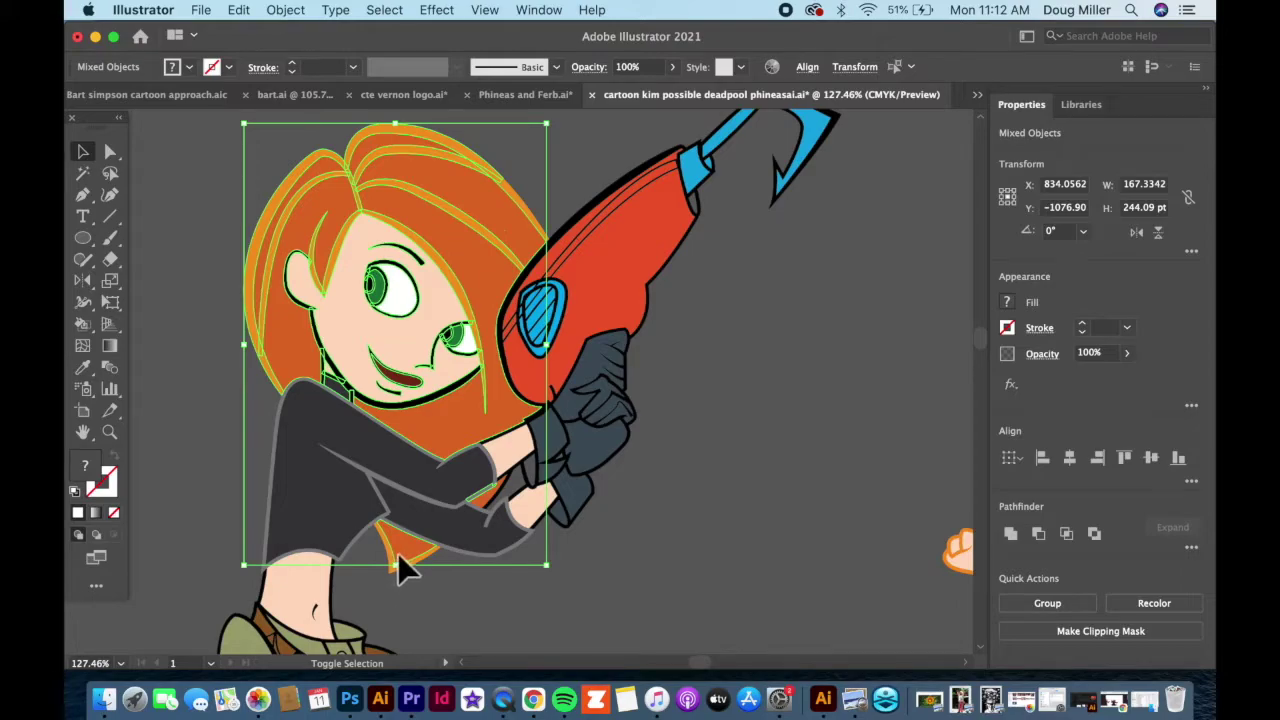
drag(395, 565, 397, 572)
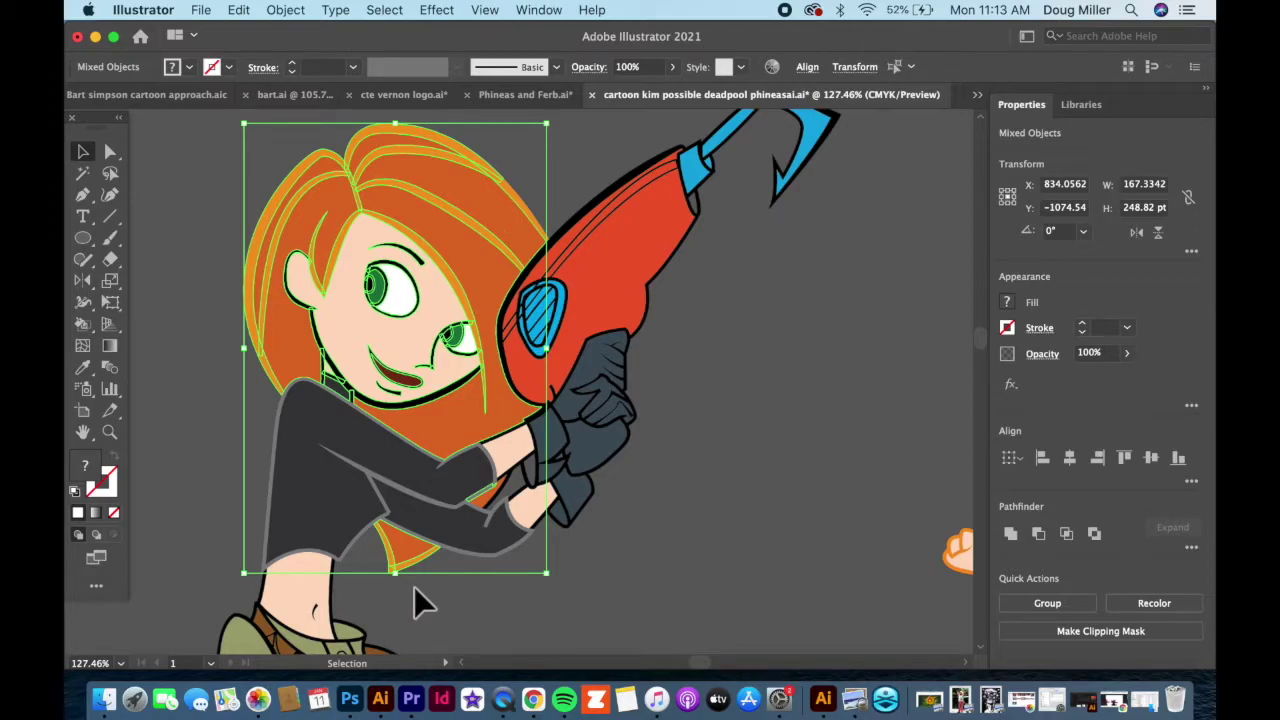
key(Delete)
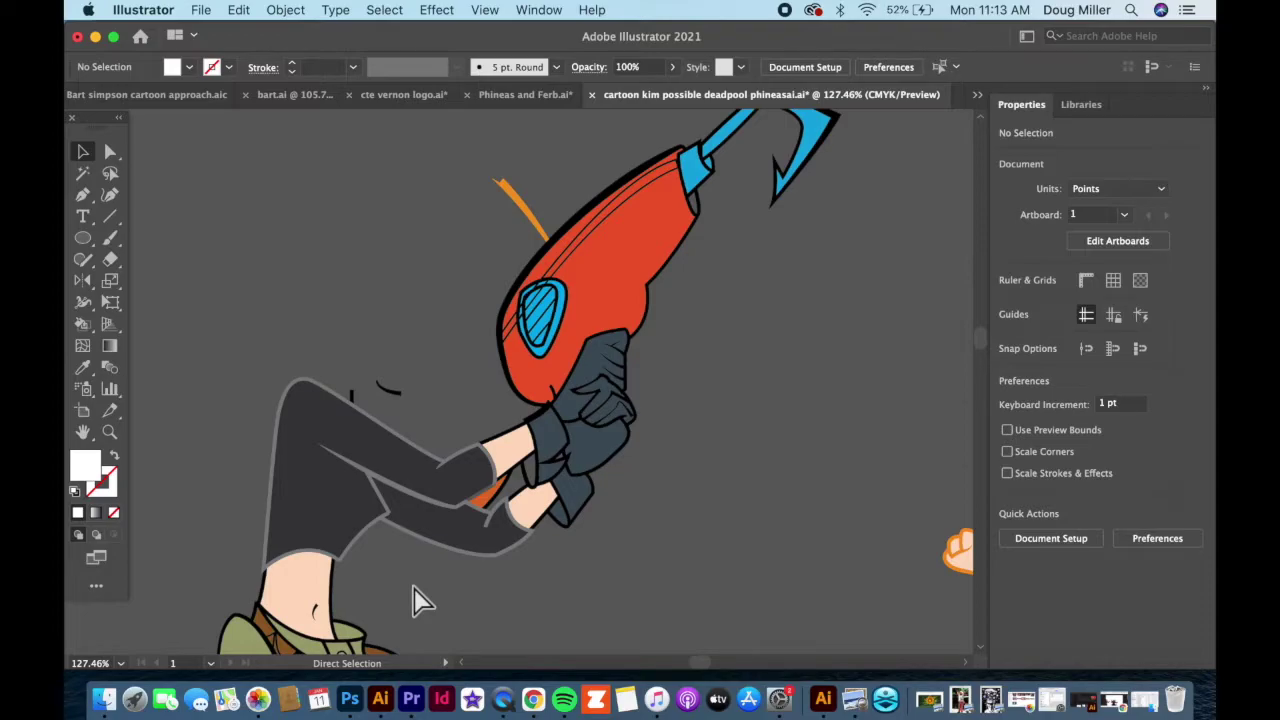
key(super+z)
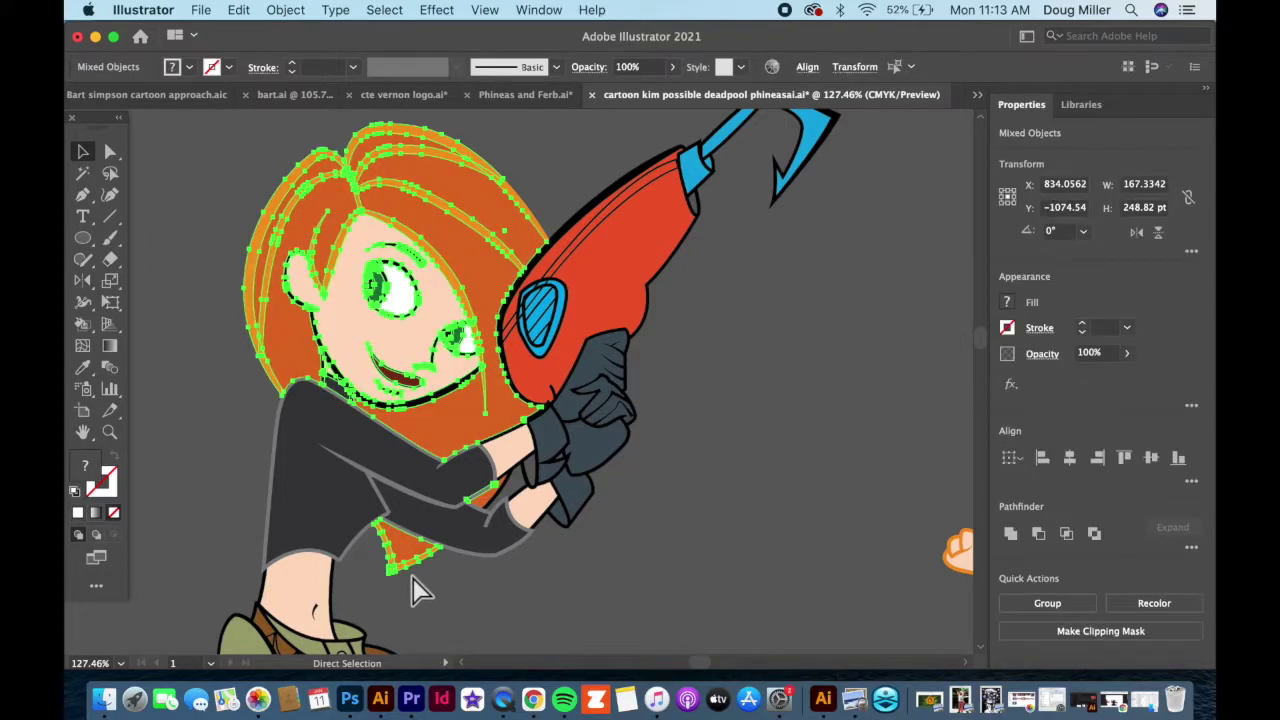
key(v)
click(194, 137)
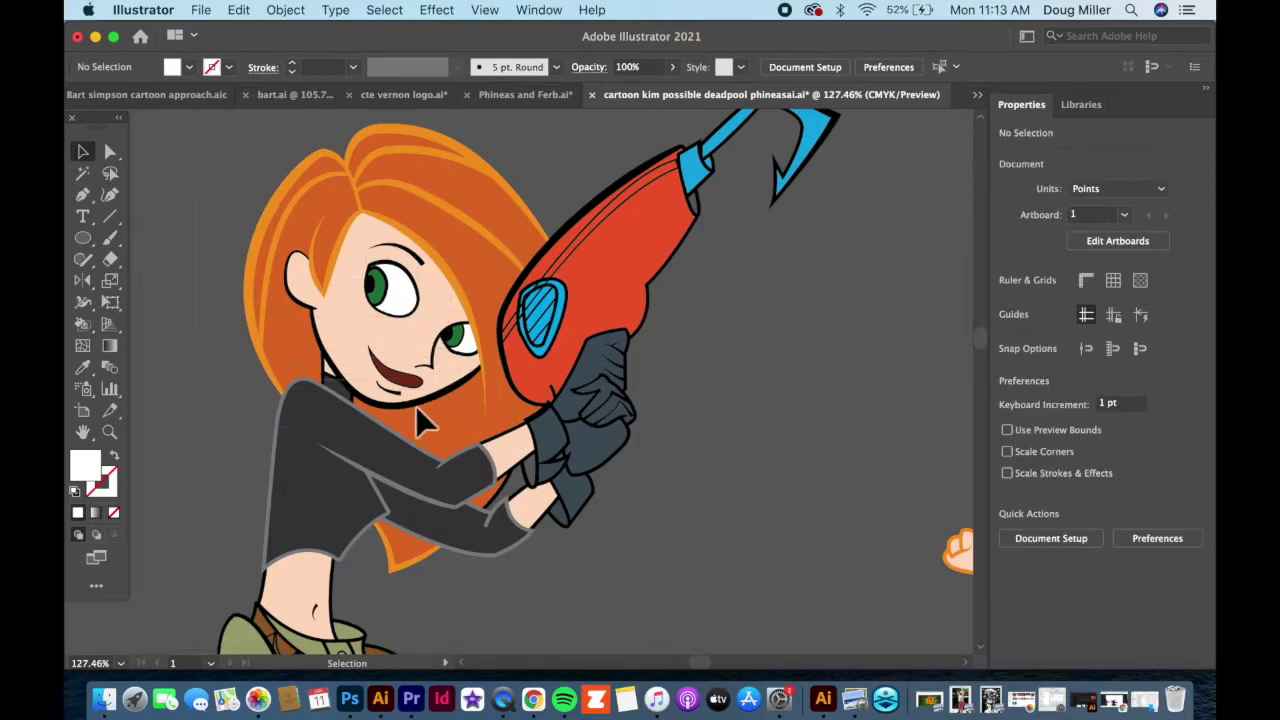
- Drag the whole Kim figure right and place it atop Phineas's headless striped-shirt body
click(601, 580)
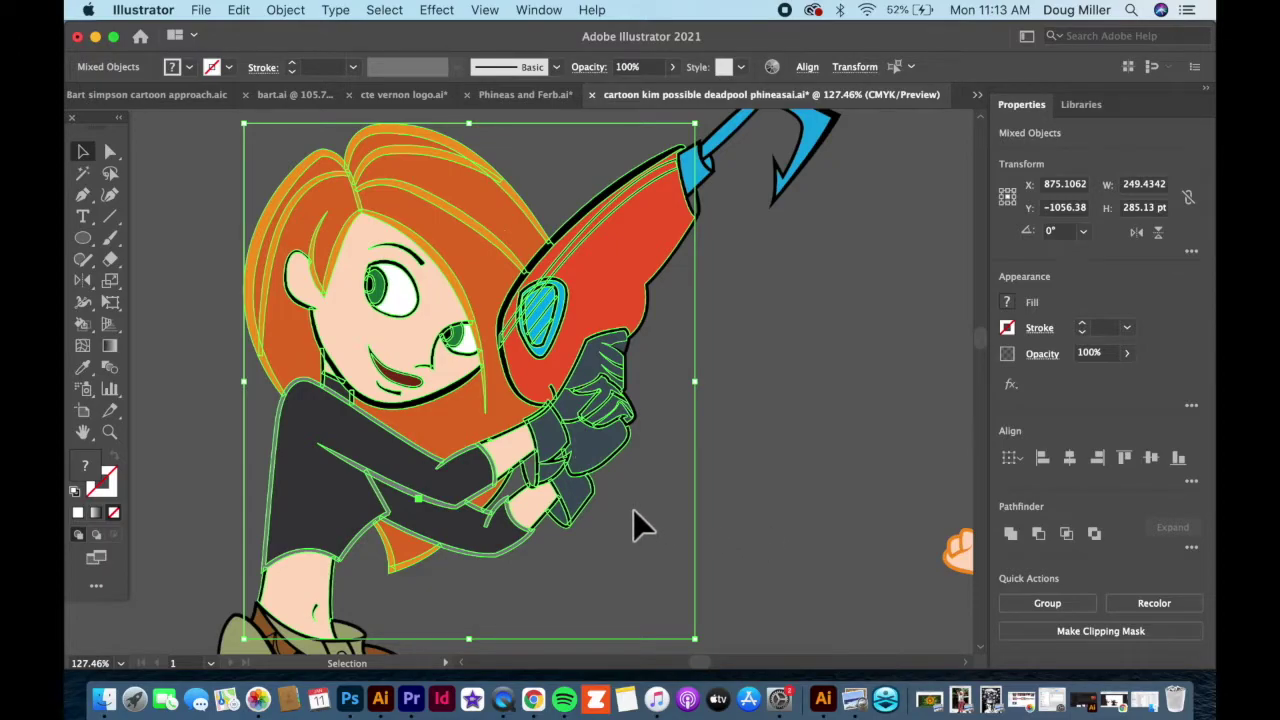
key(a)
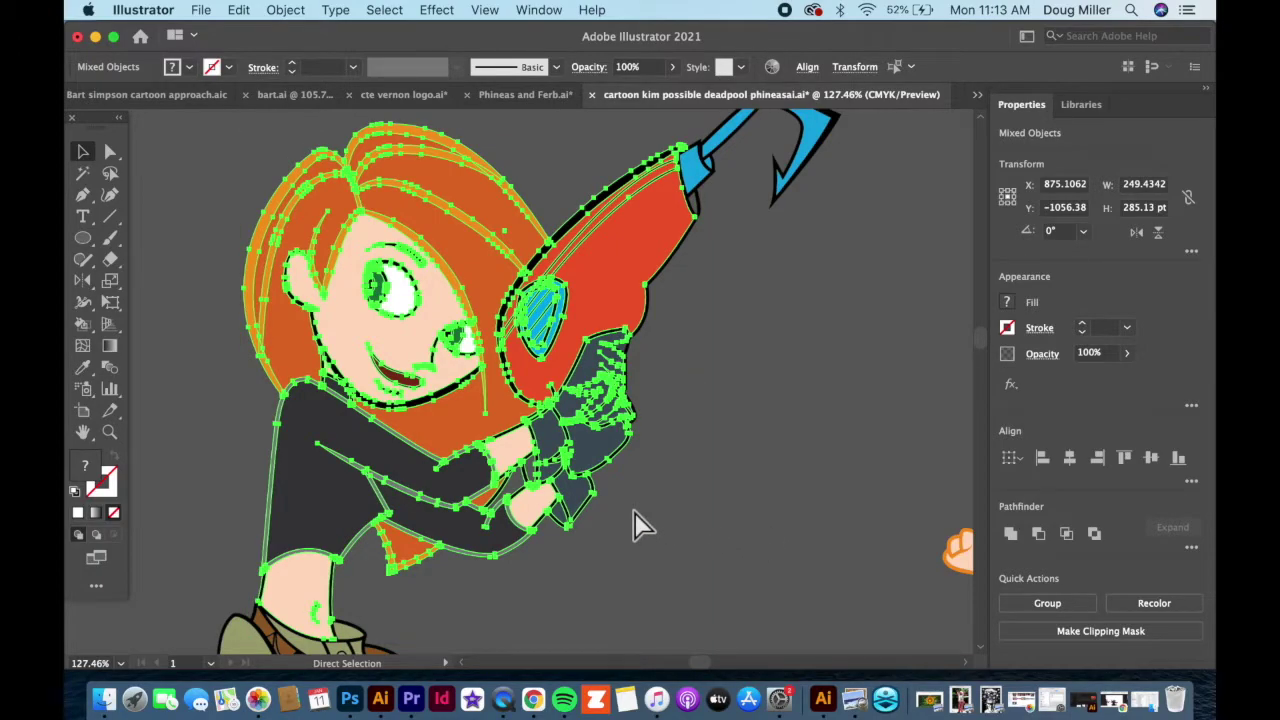
key(v)
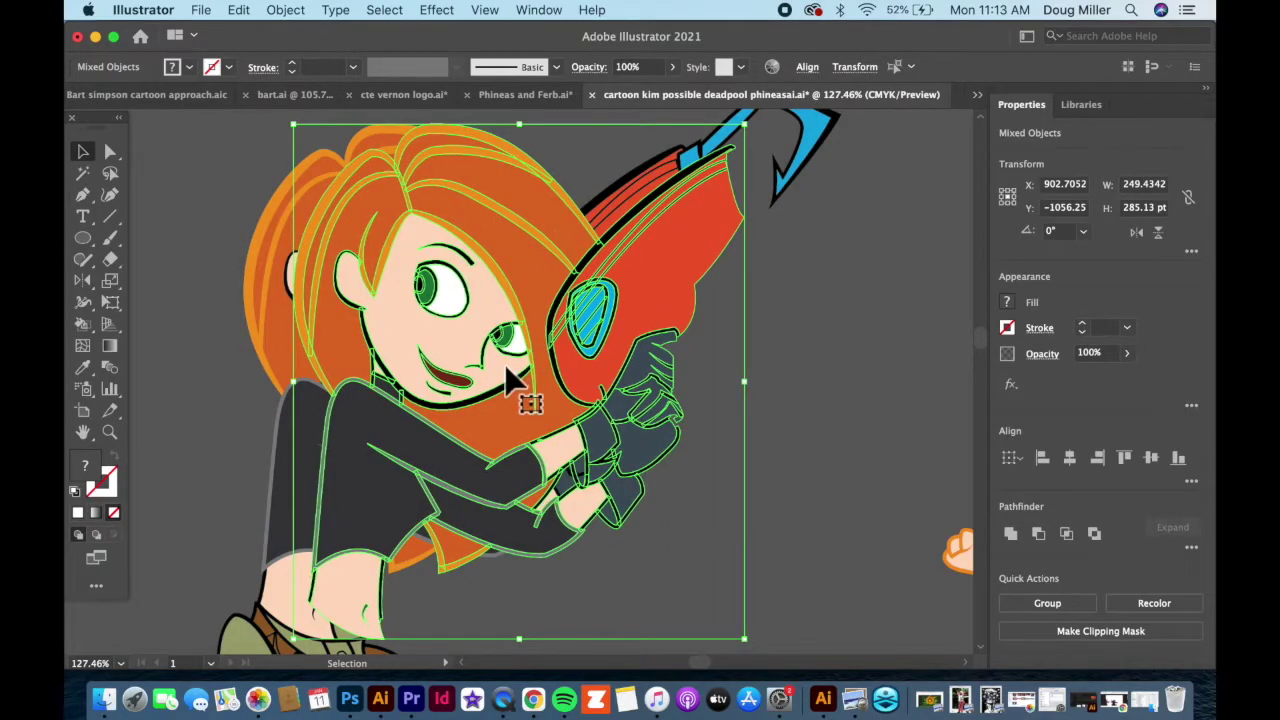
drag(508, 371, 865, 325)
scroll(360, 457, right, 10)
scroll(360, 457, down, 2)
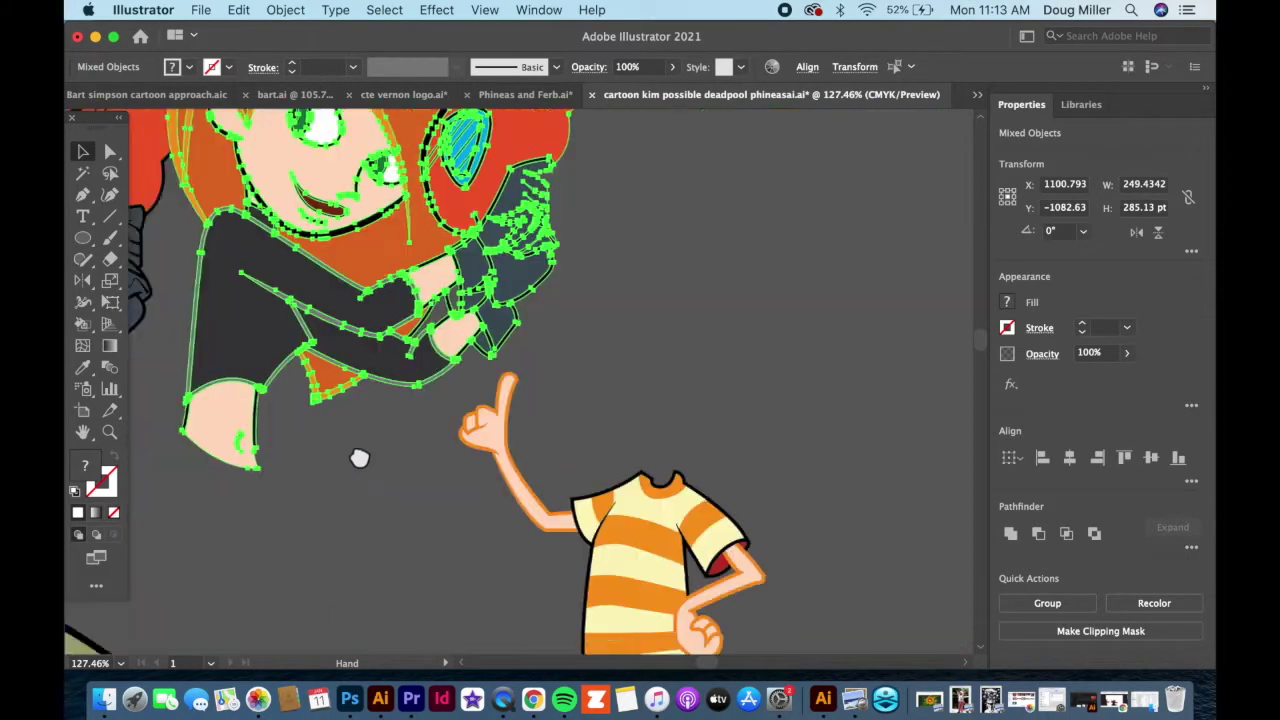
drag(370, 370, 729, 460)
- Move Kim's torso up and to the right
click(485, 333)
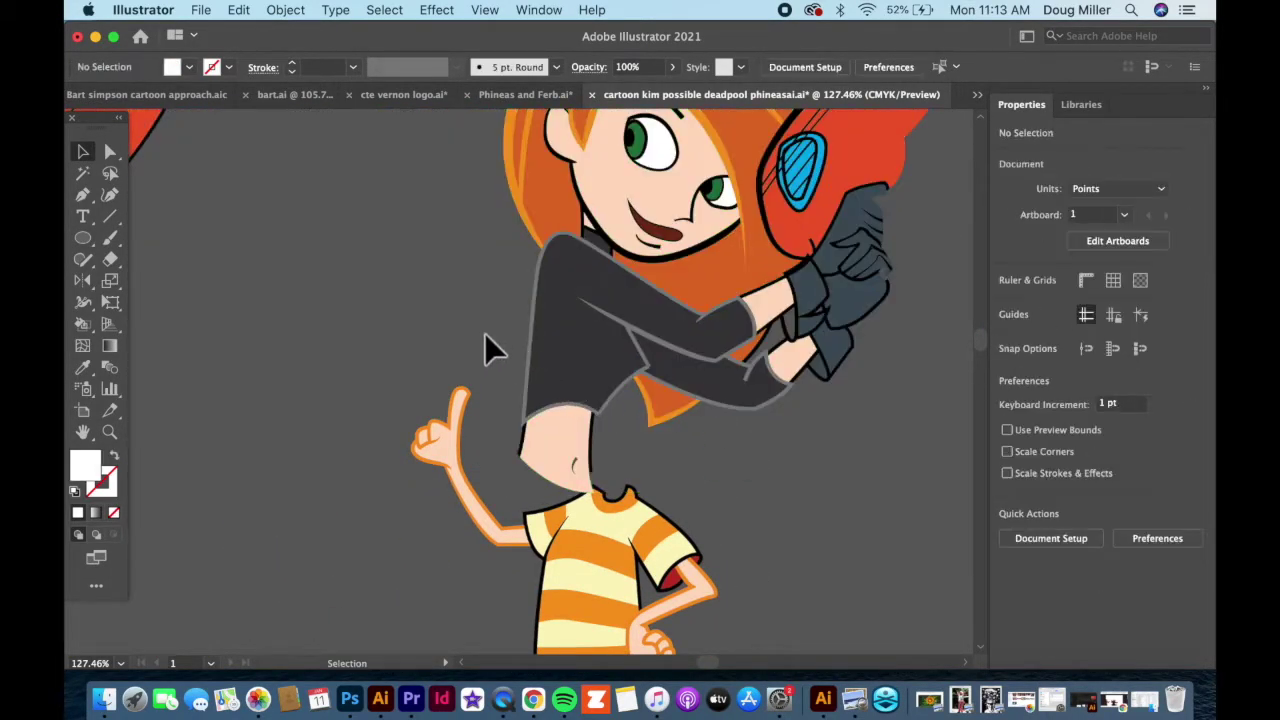
click(603, 431)
drag(603, 431, 652, 366)
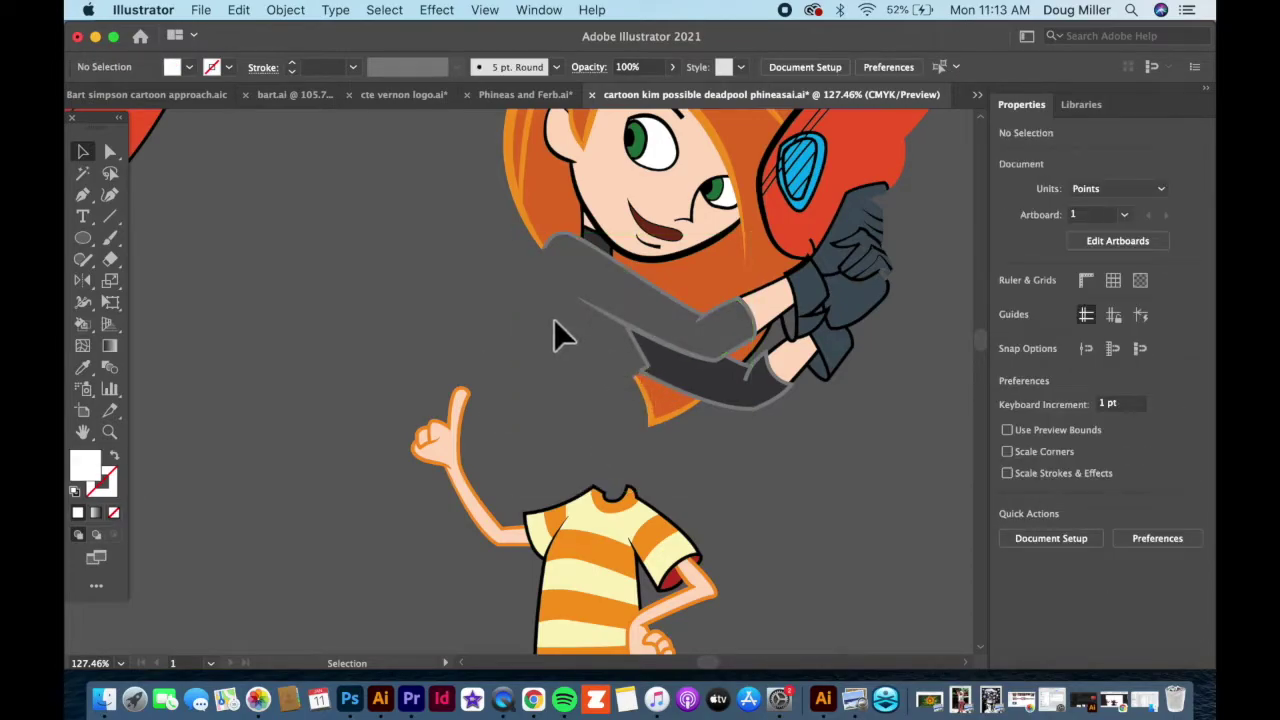
- Delete the grey lower arm, the glove pieces and the red and blue blaster pieces
click(667, 367)
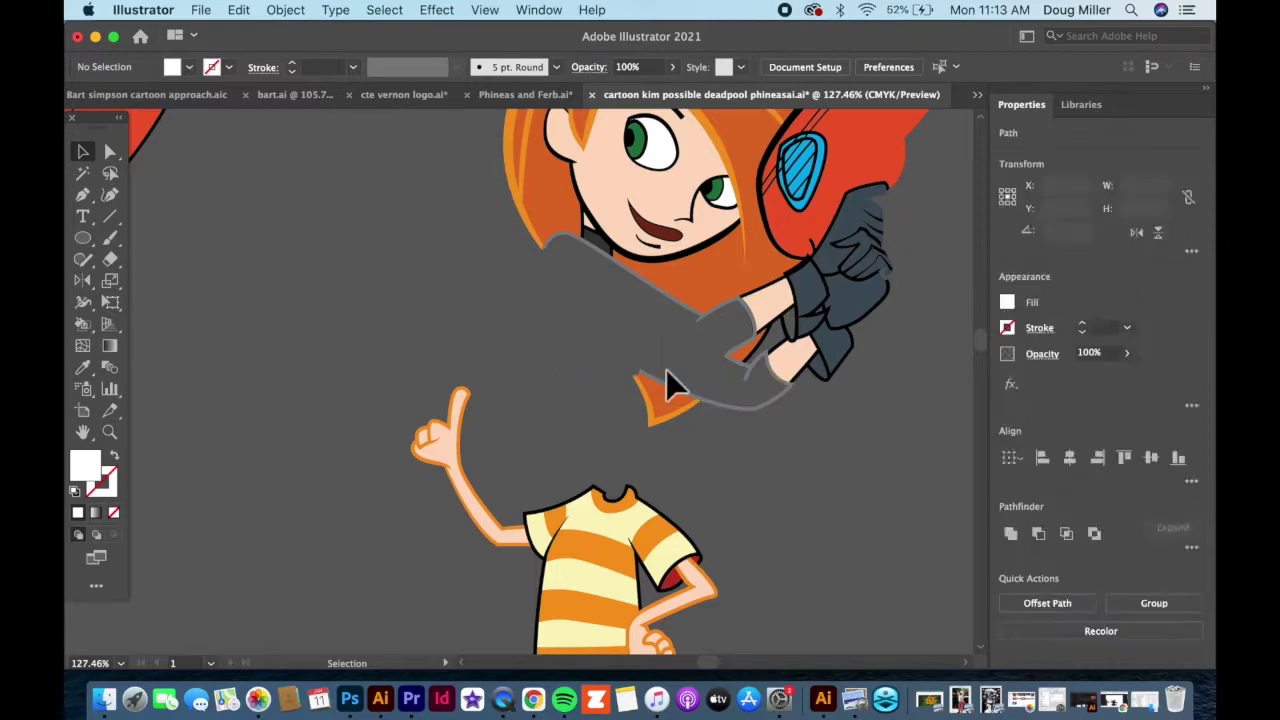
click(834, 379)
key(Delete)
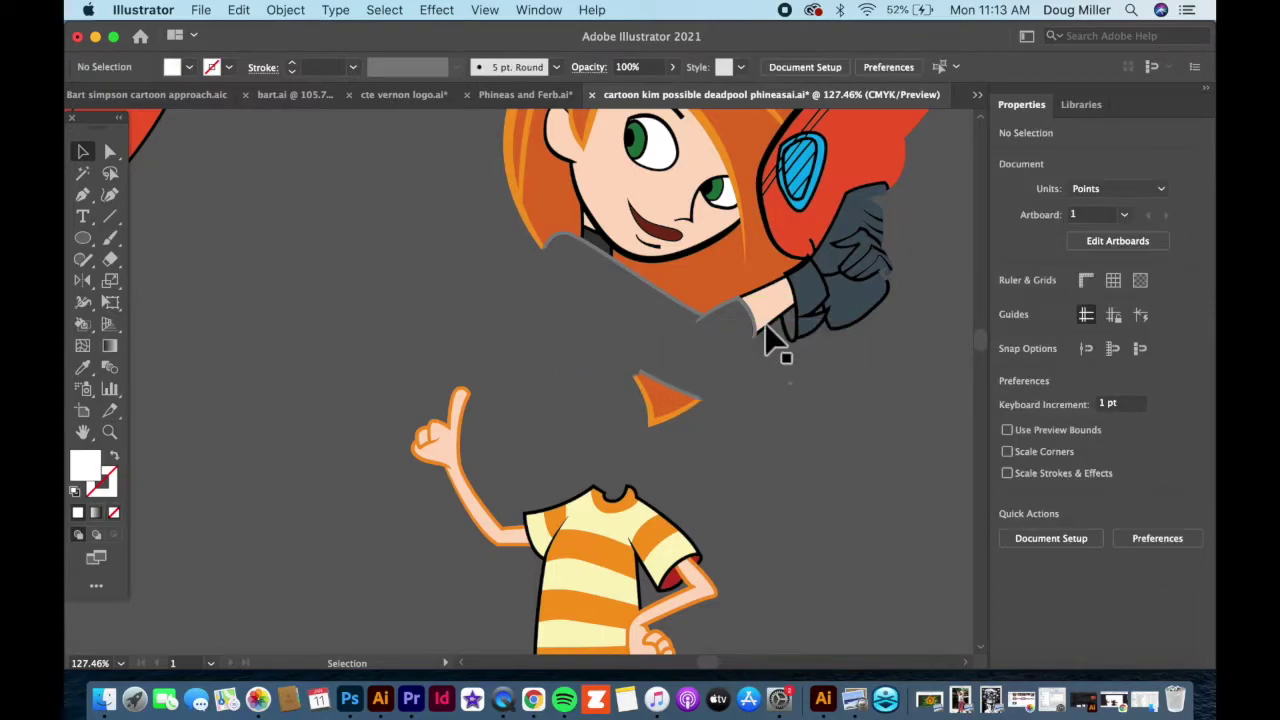
click(858, 293)
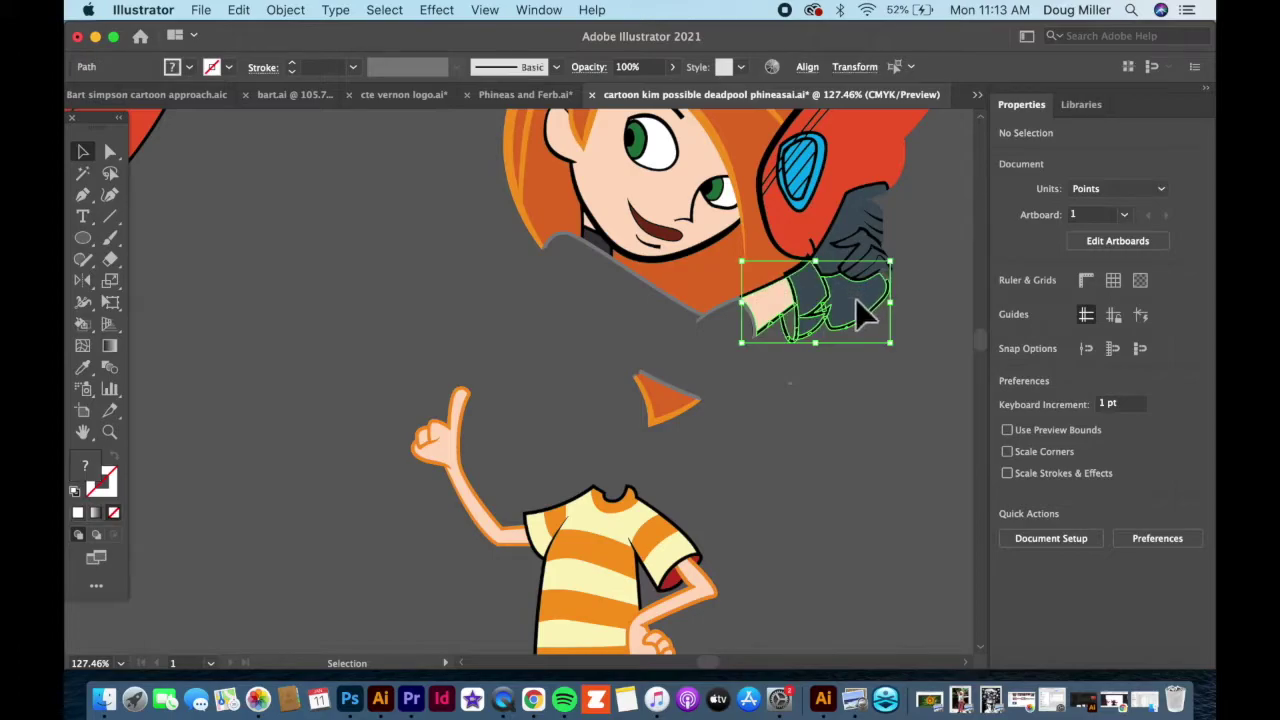
key(Delete)
scroll(845, 370, up, 2)
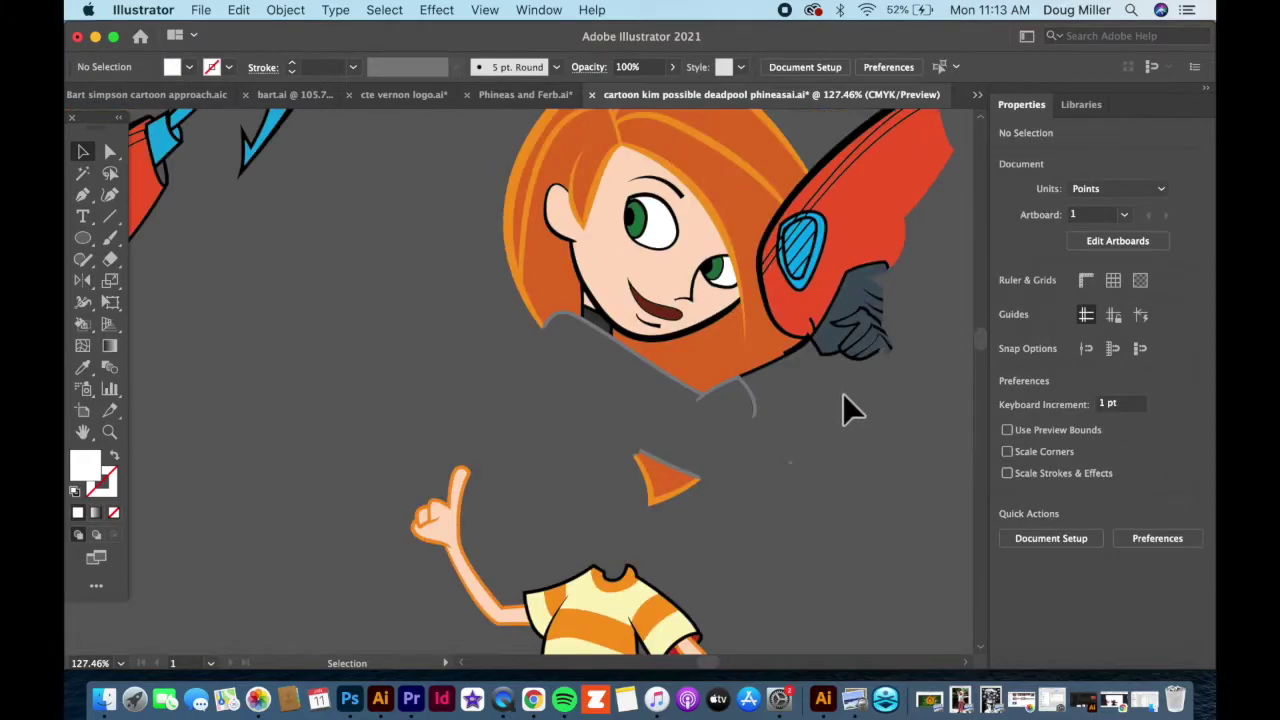
click(897, 208)
key(Delete)
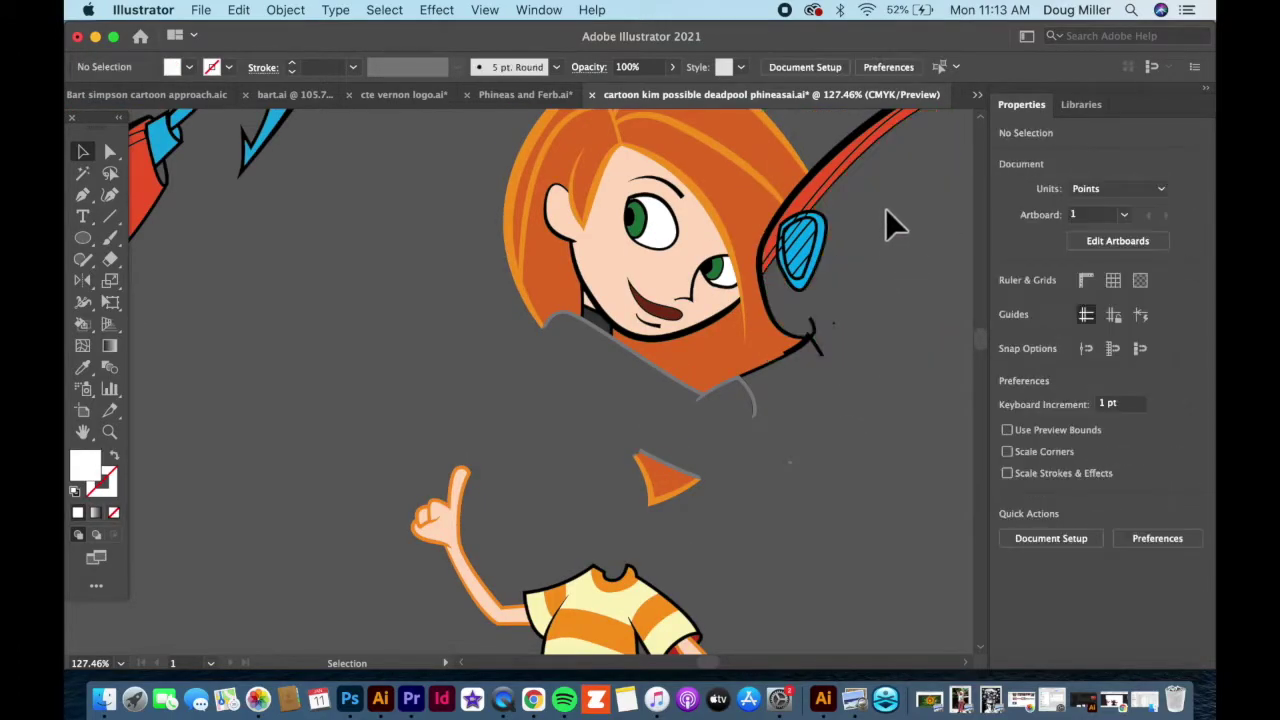
click(789, 258)
key(Delete)
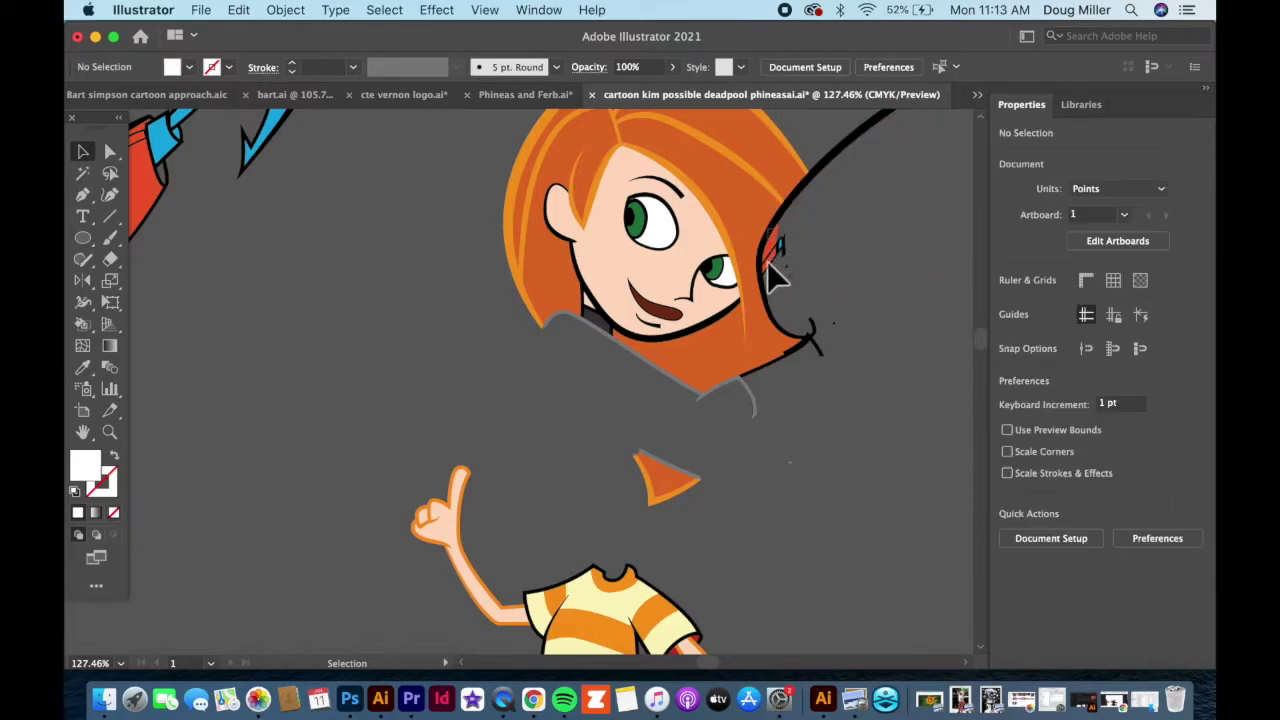
click(771, 262)
key(Delete)
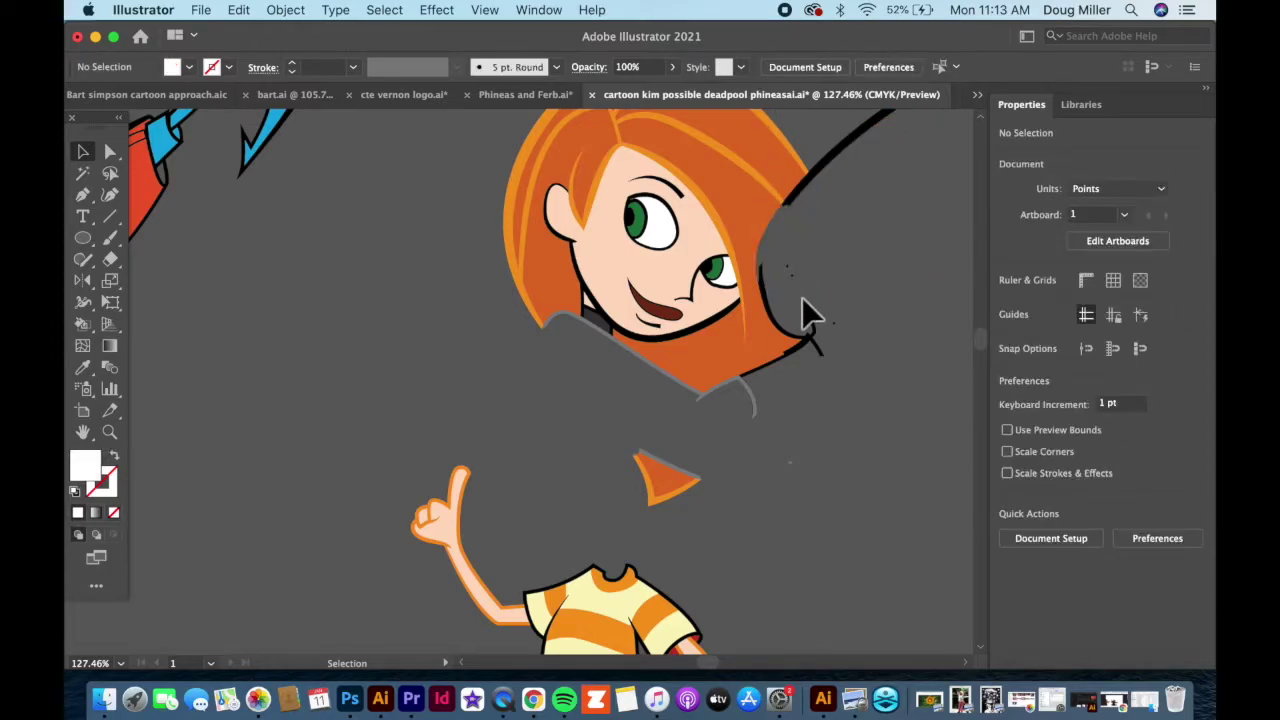
- Delete the stray black outline pieces by the hair, including the stroke at its top
click(767, 298)
key(Delete)
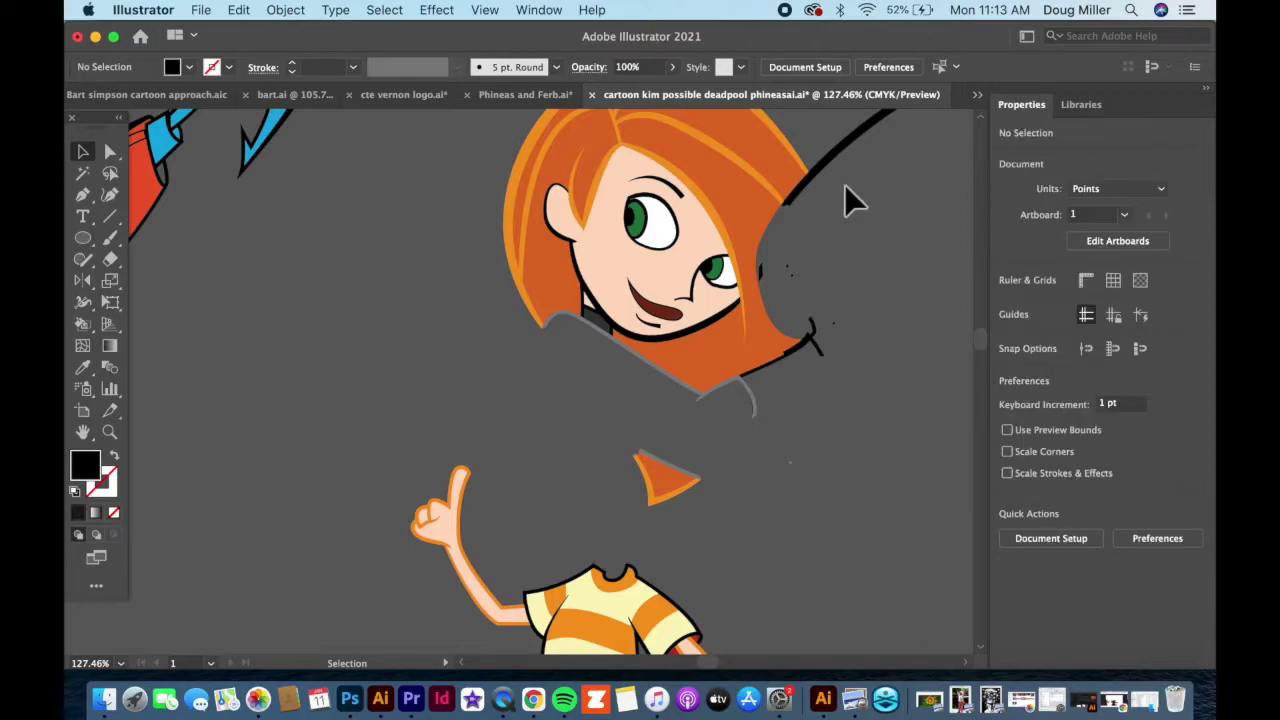
click(844, 152)
key(Delete)
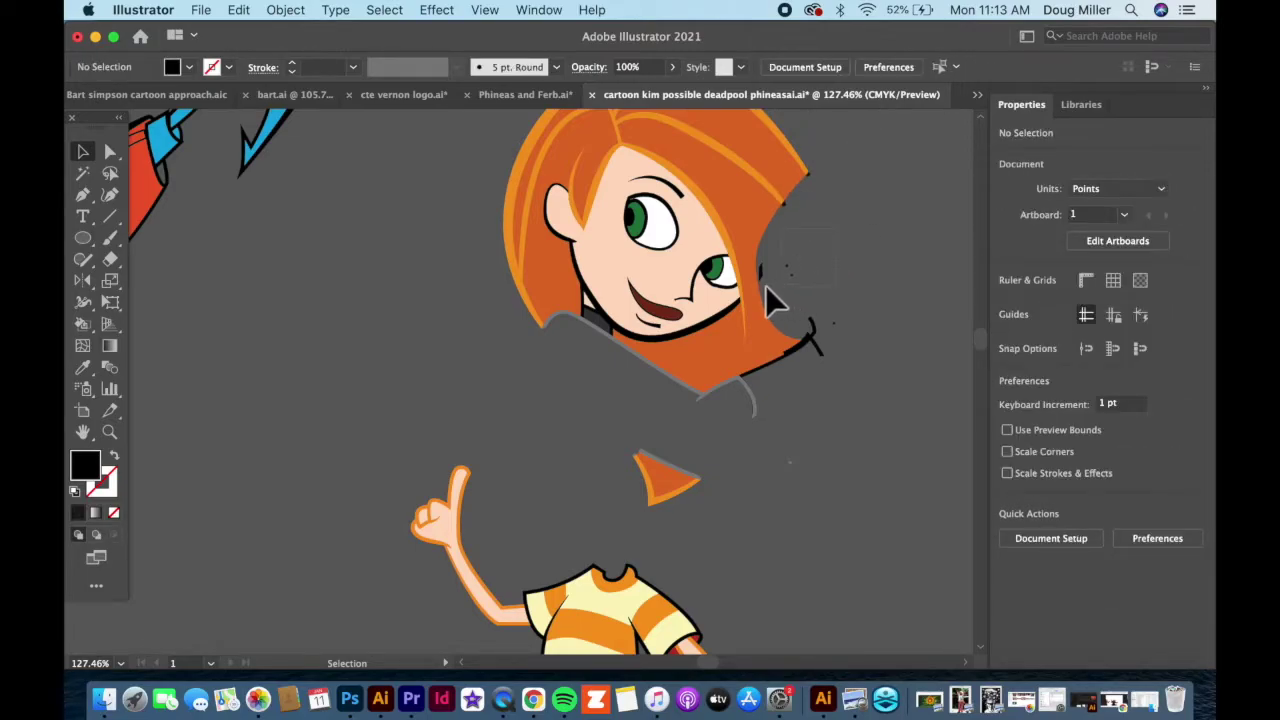
click(788, 271)
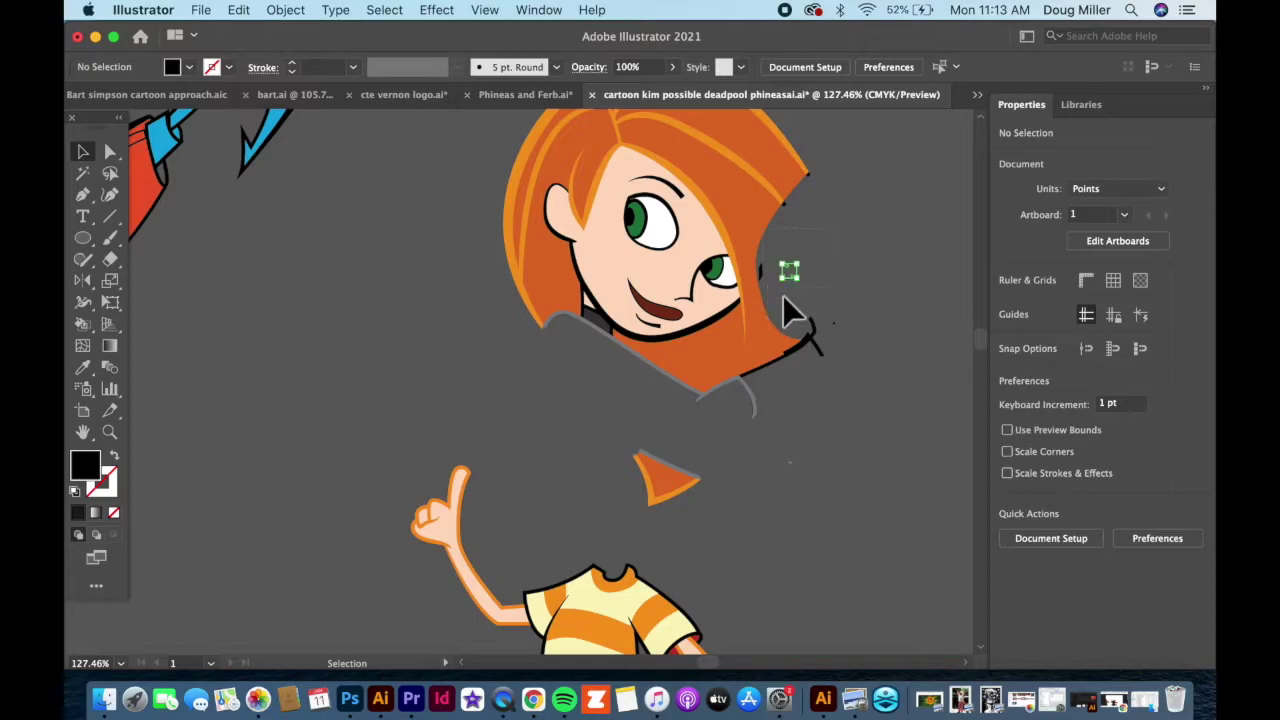
click(848, 310)
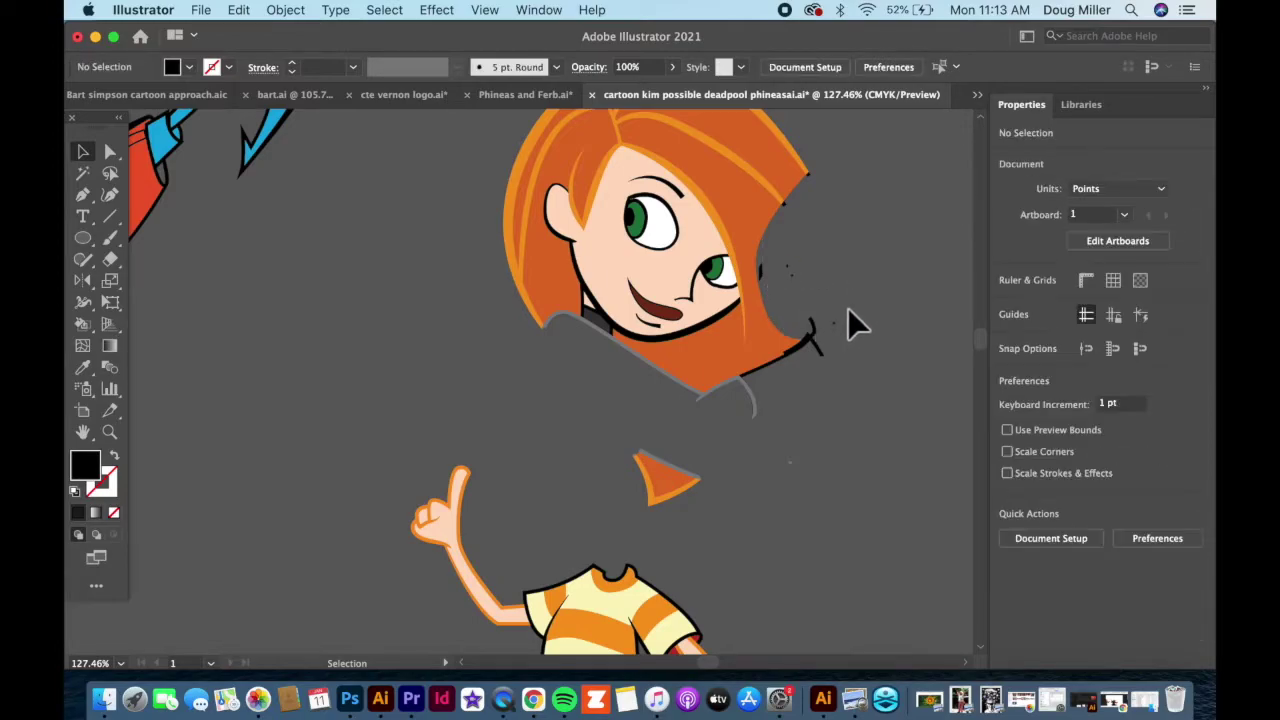
click(808, 362)
key(Delete)
- Delete the stray dots and the leftover piece at the hair's lower edge
click(762, 279)
key(Delete)
click(789, 372)
key(Delete)
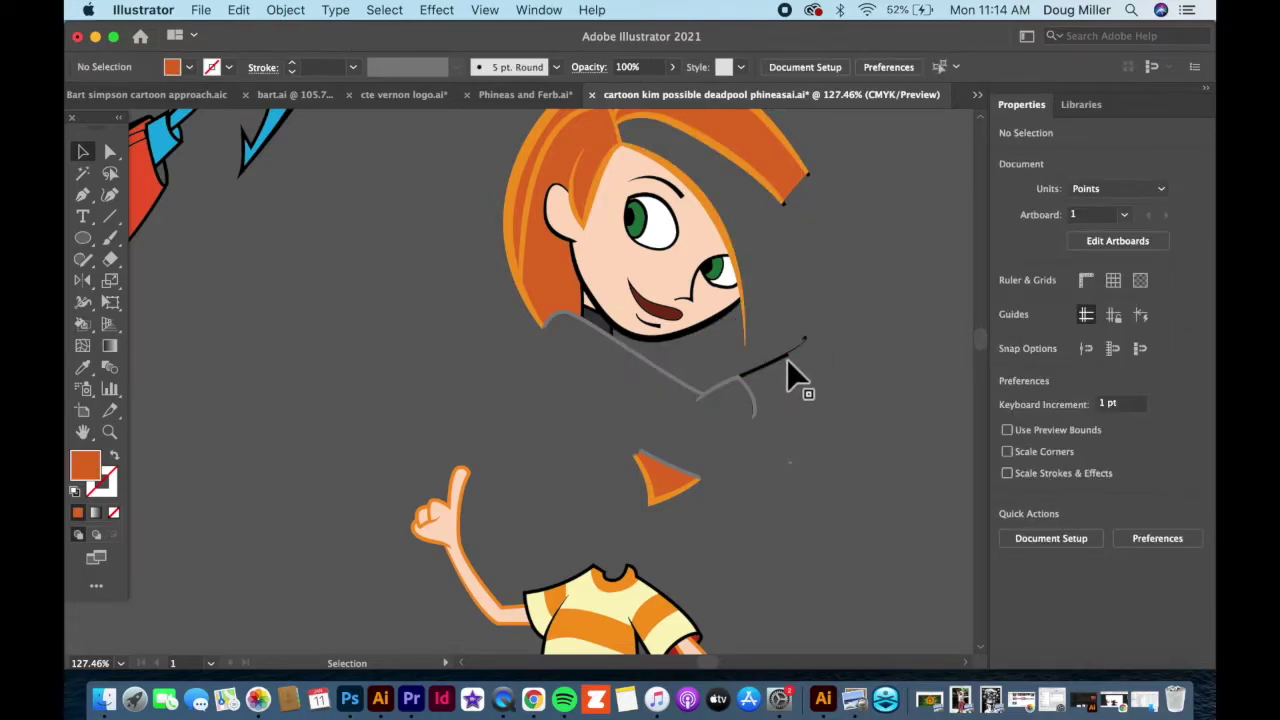
click(787, 359)
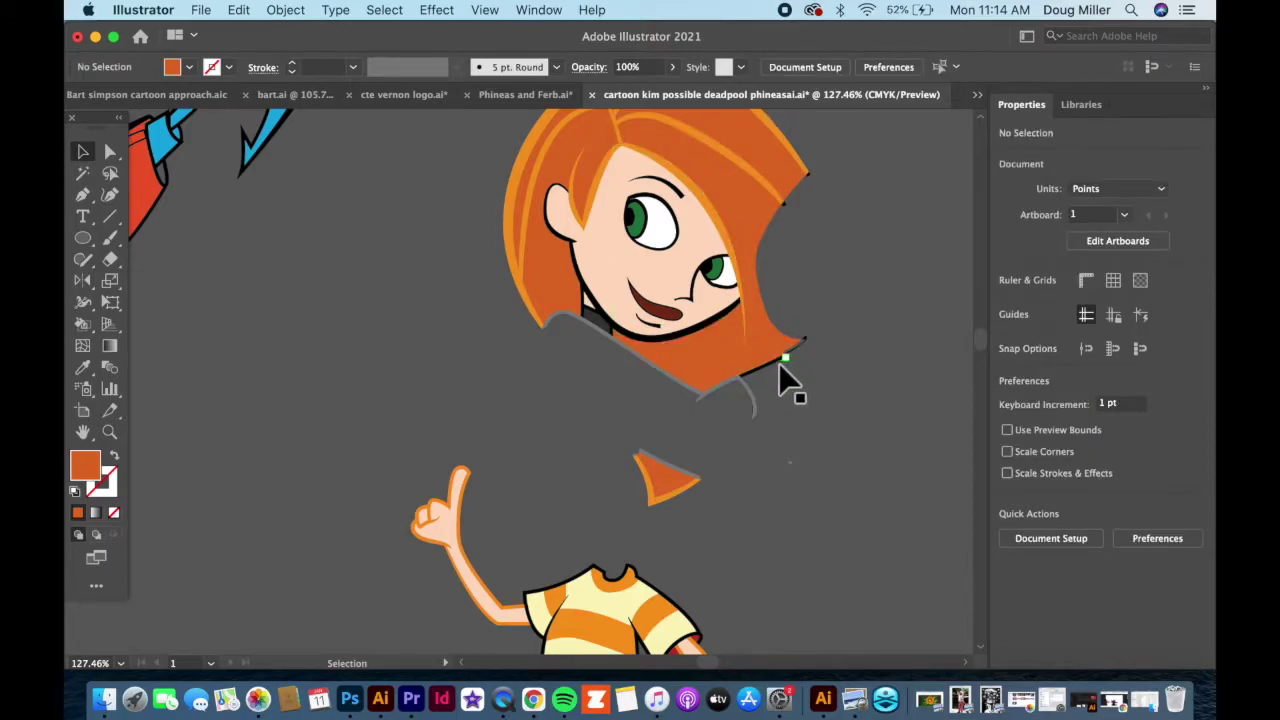
click(742, 409)
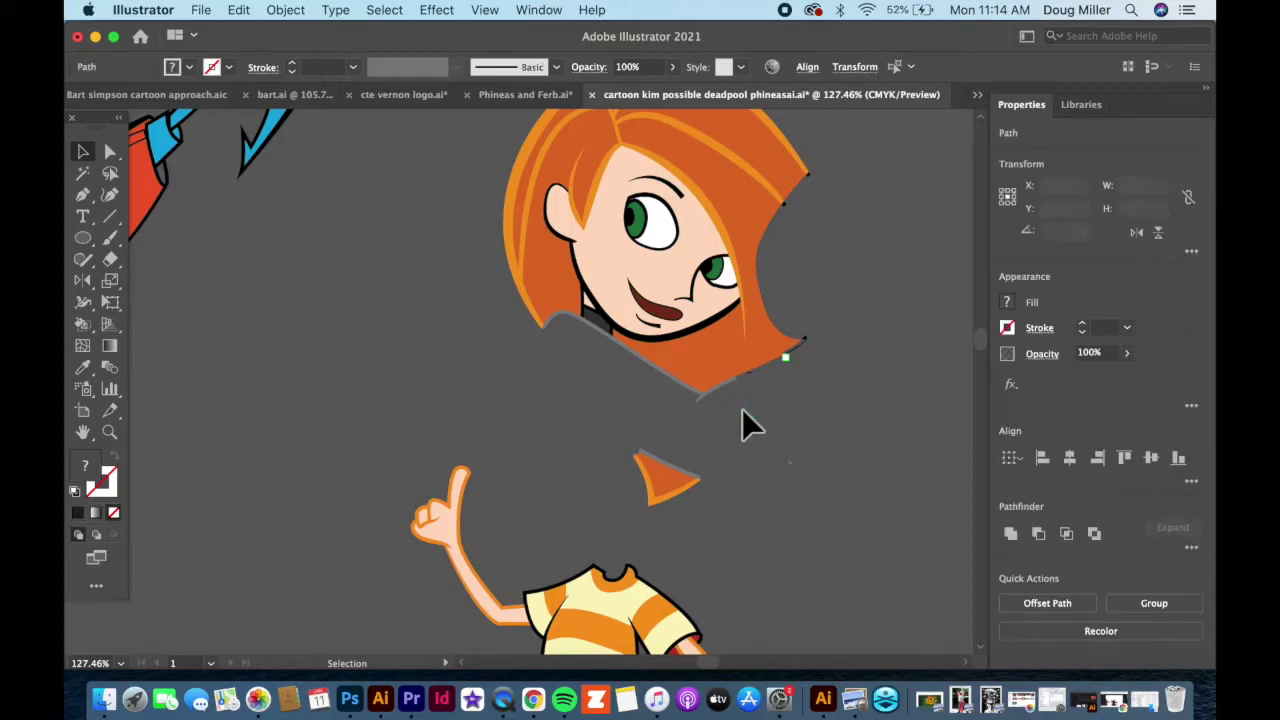
click(790, 395)
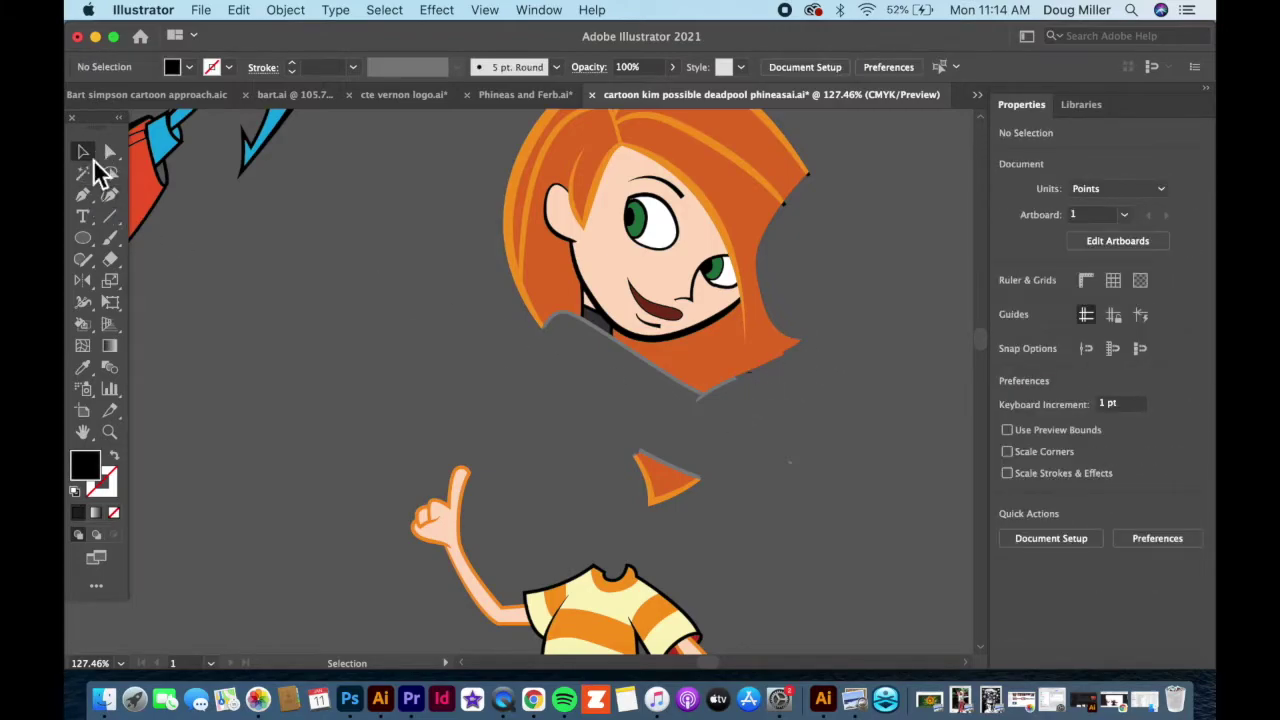
- Delete the hair strand to the left of Kim's face
click(591, 330)
click(586, 334)
click(581, 322)
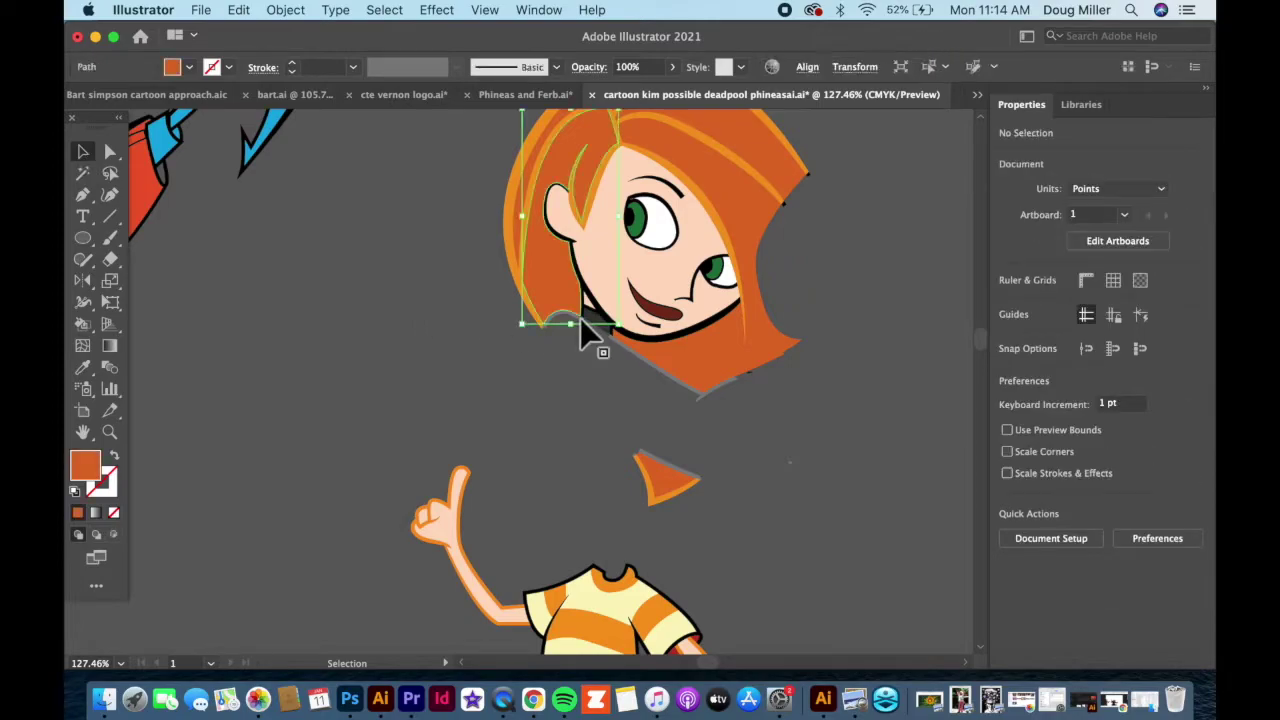
key(Delete)
click(609, 349)
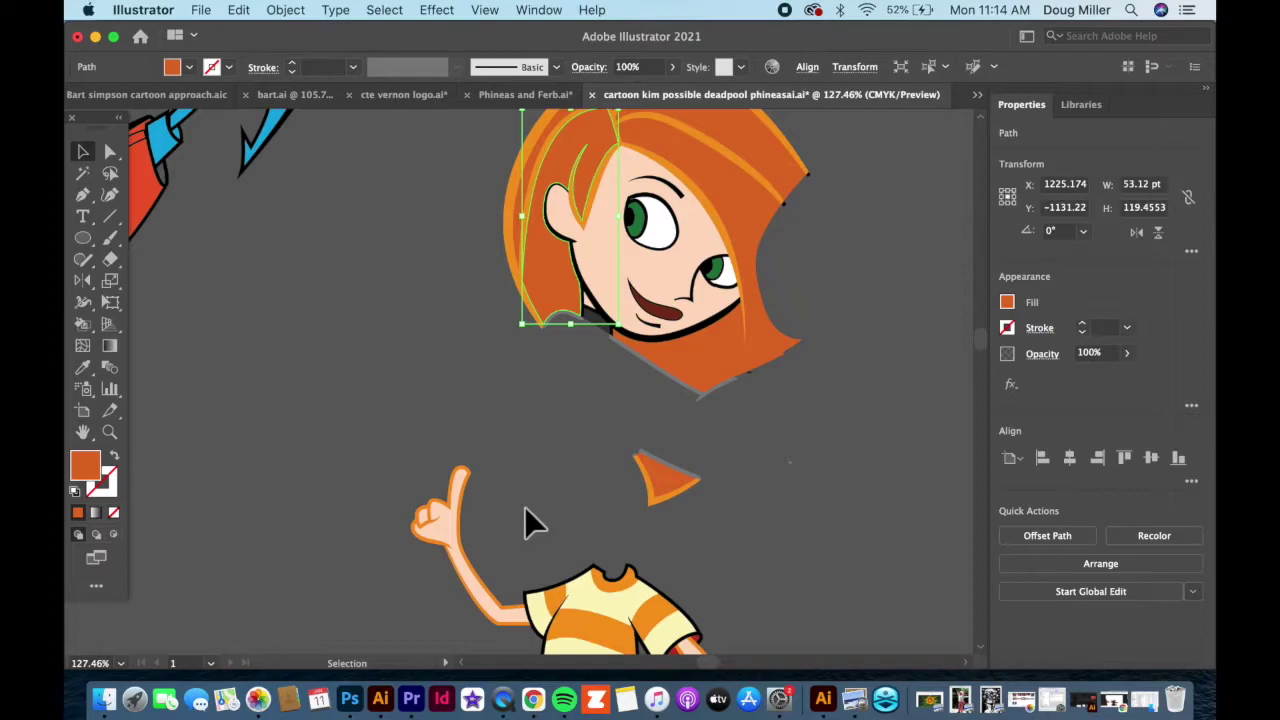
- Try moving the striped body up toward Kim's head, then undo the move
scroll(528, 520, down, 5)
click(560, 533)
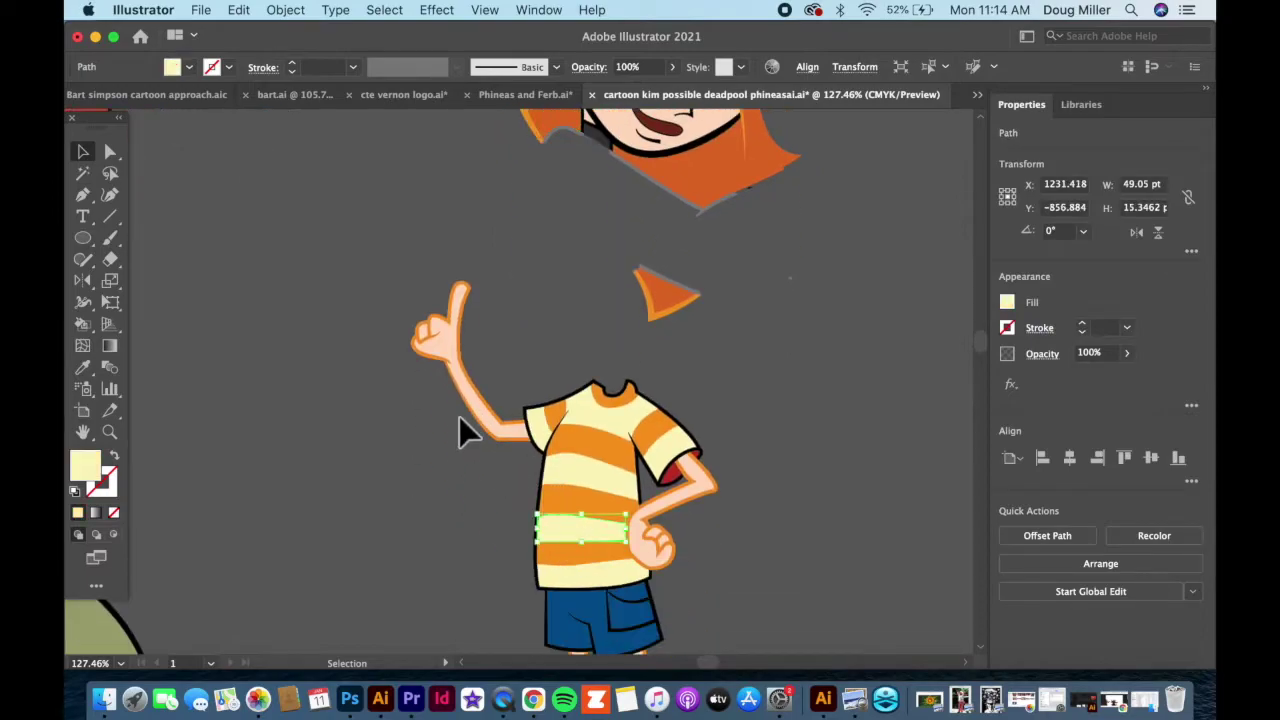
scroll(620, 555, down, 5)
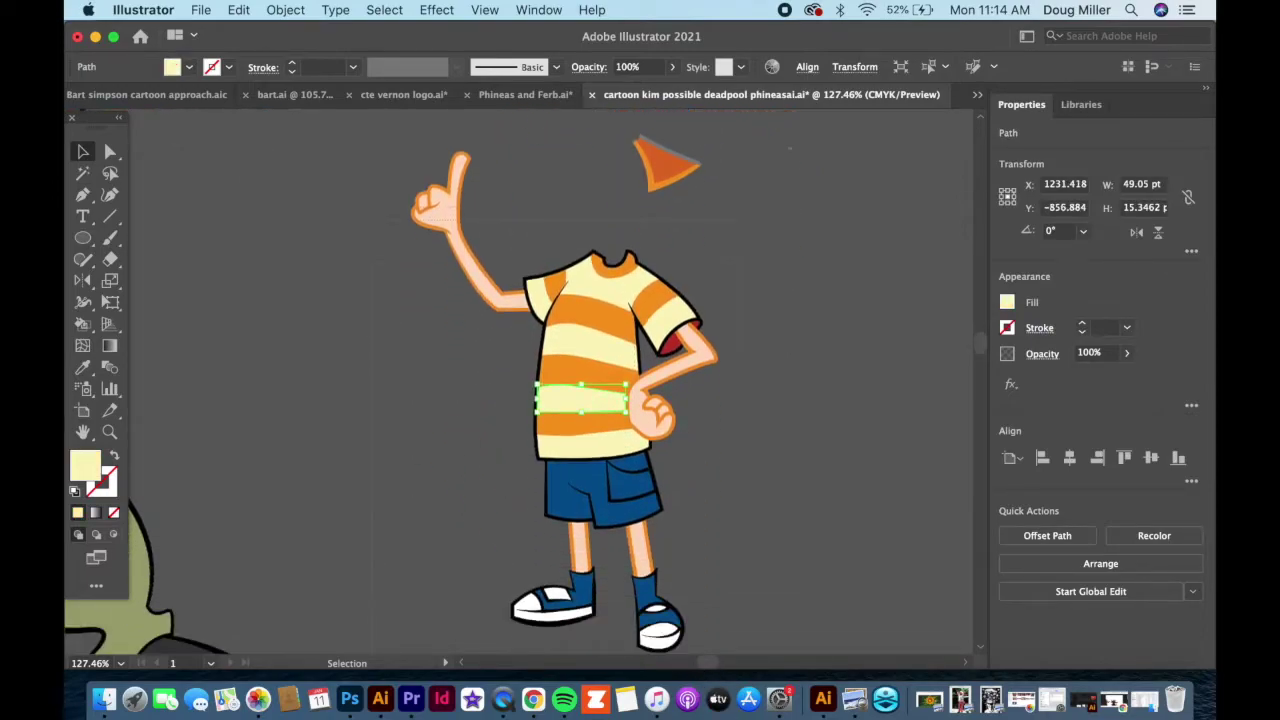
drag(480, 200, 718, 588)
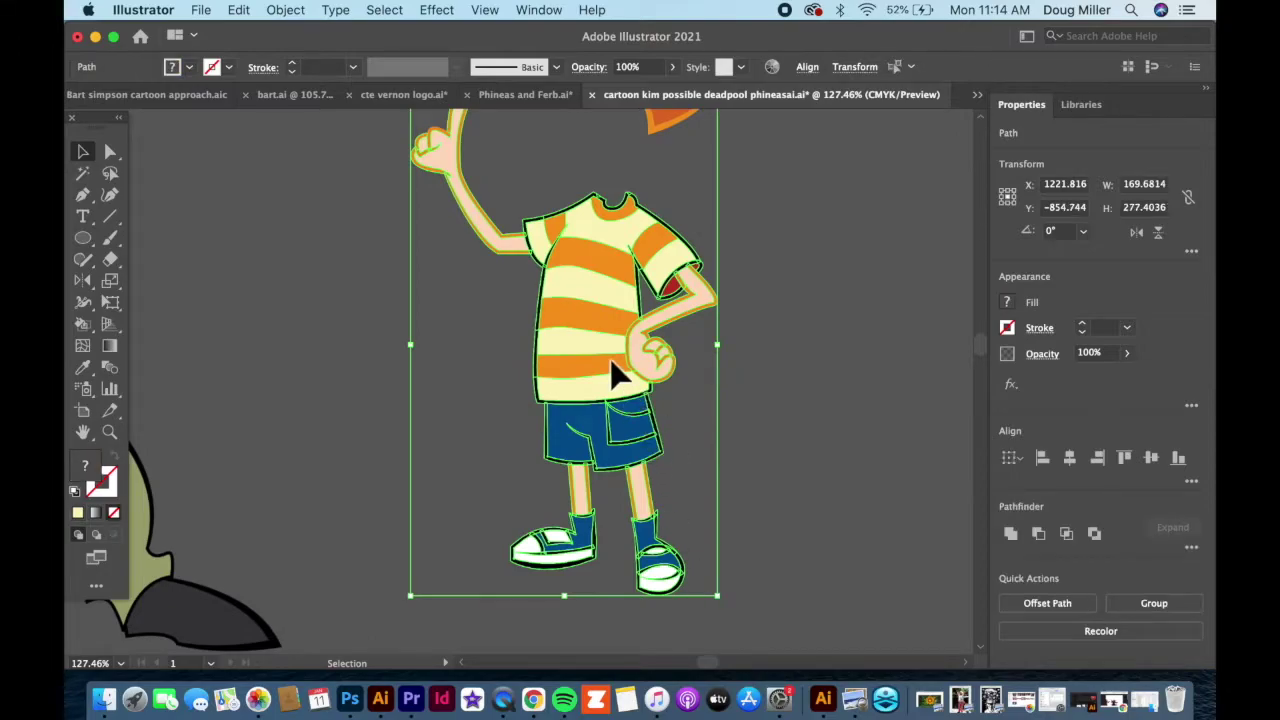
drag(614, 371, 659, 251)
scroll(668, 350, up, 4)
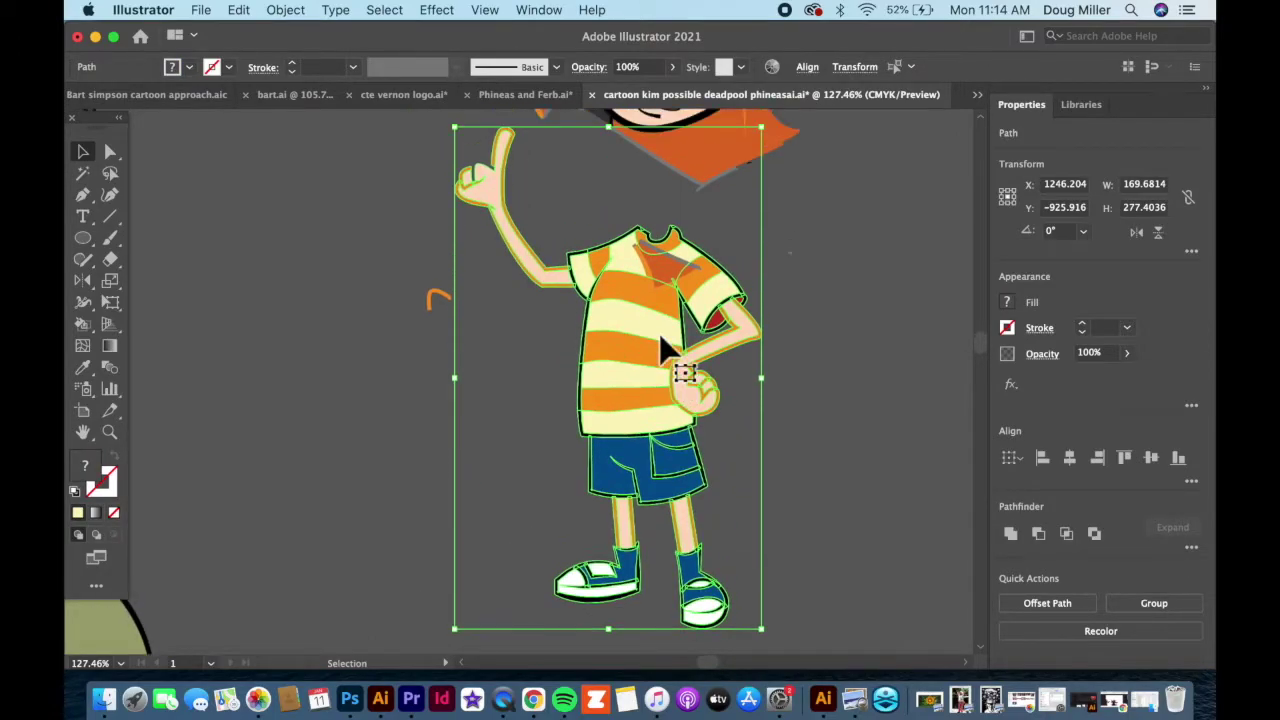
key(super+z)
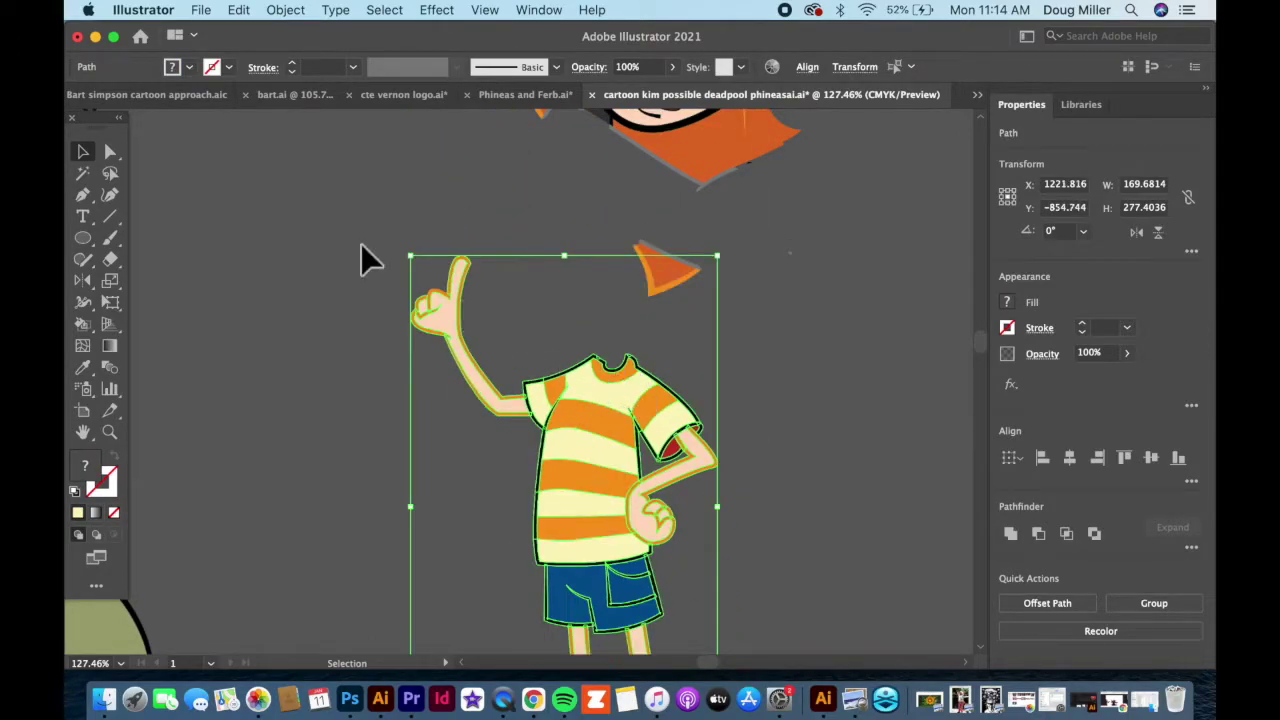
click(386, 240)
- Delete the small orange triangle, then marquee-select the headless body and group it
click(657, 285)
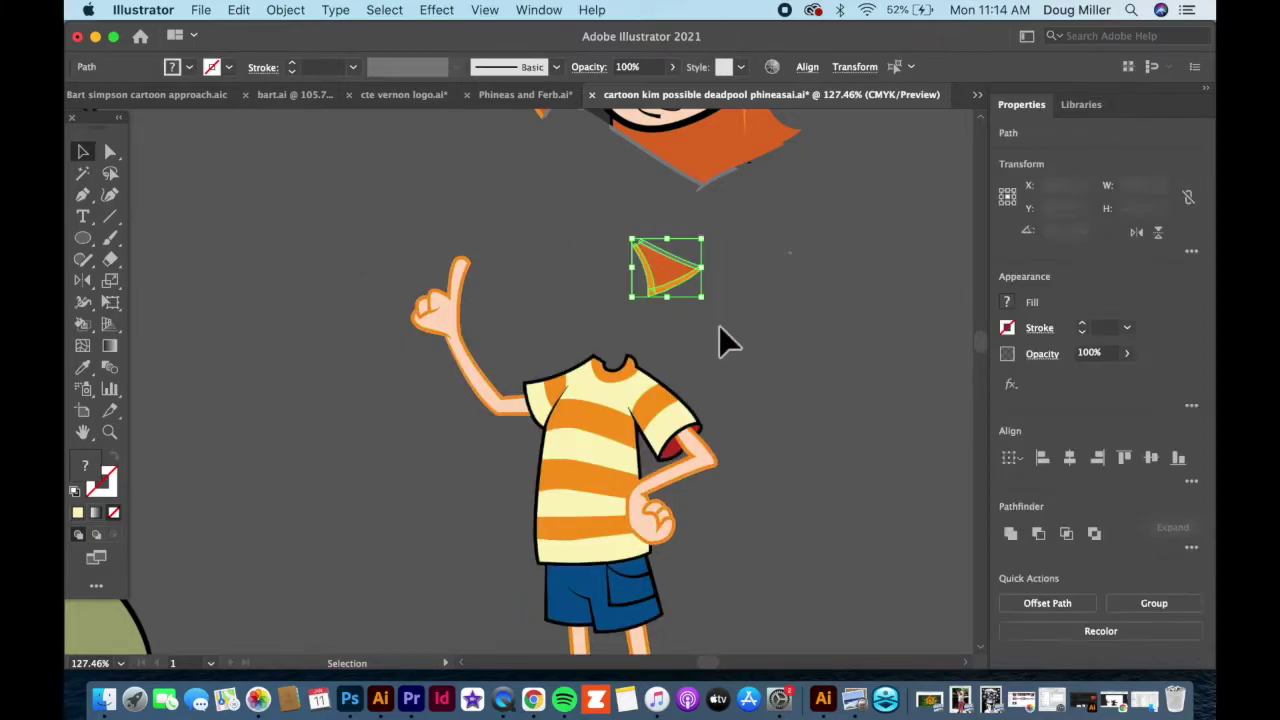
key(Delete)
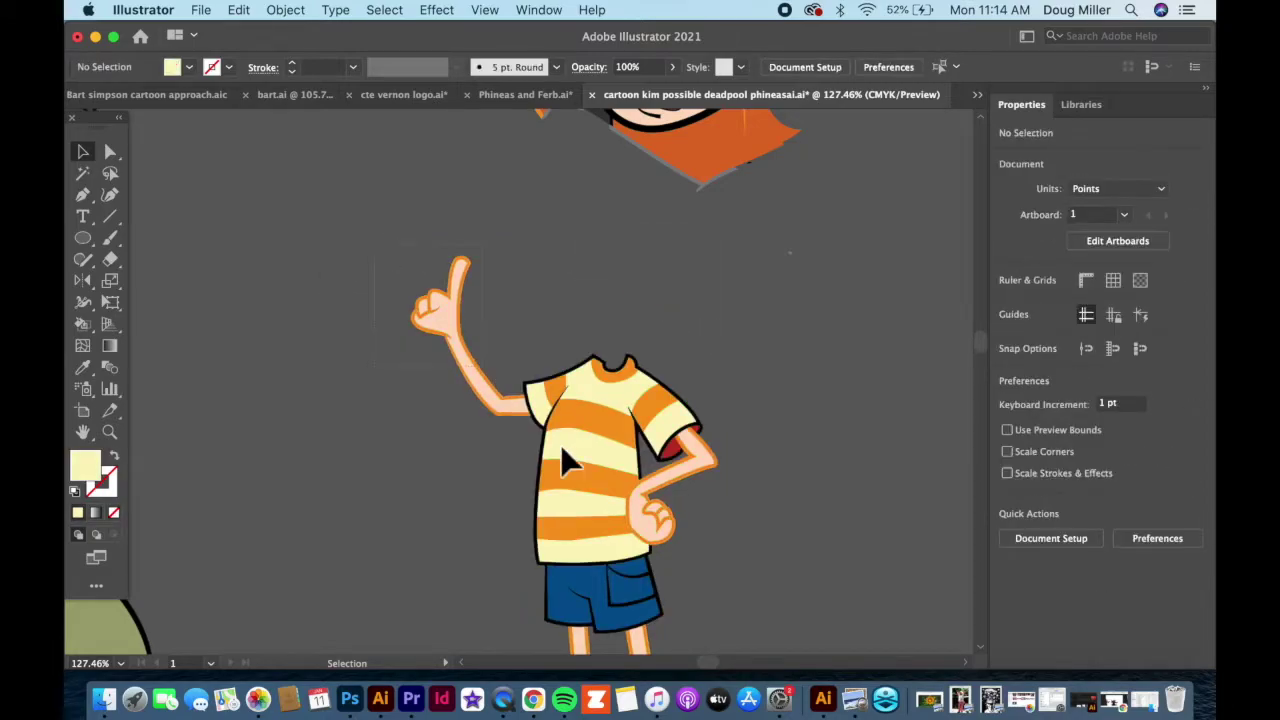
scroll(565, 462, down, 4)
drag(746, 614, 712, 575)
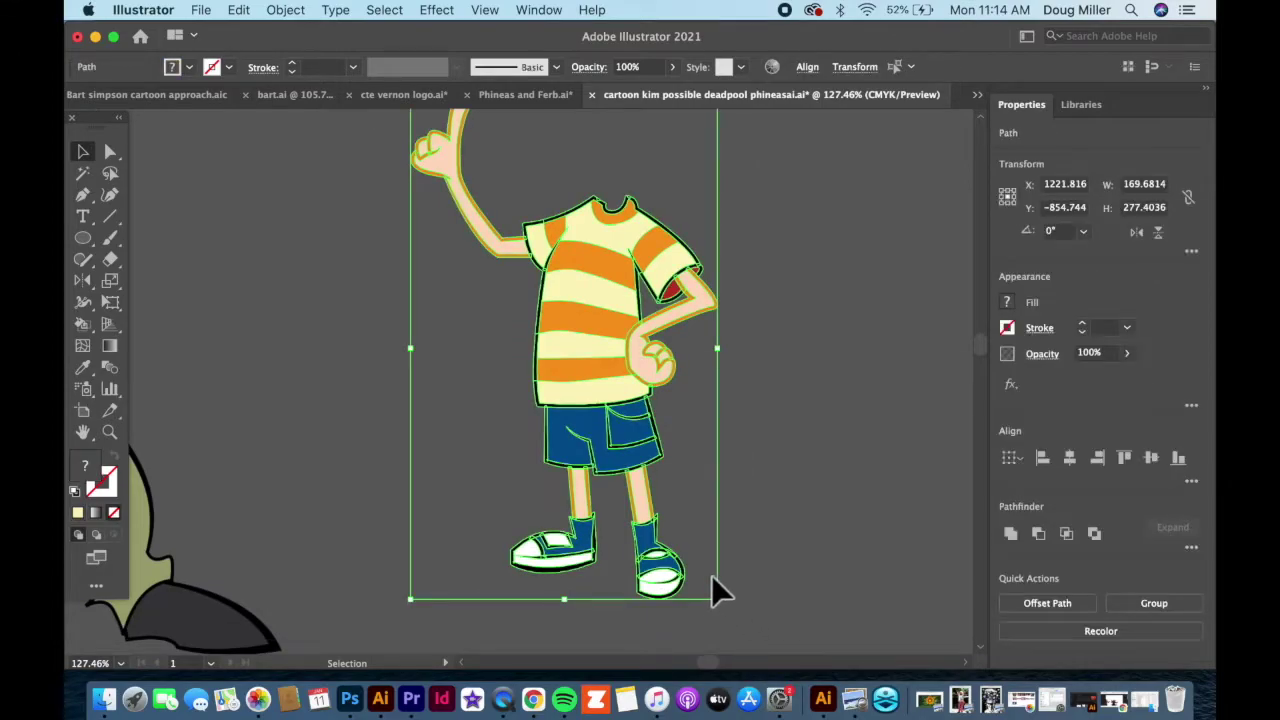
key(super+g)
- Move the body group up so it sits under Kim's head
scroll(650, 535, up, 6)
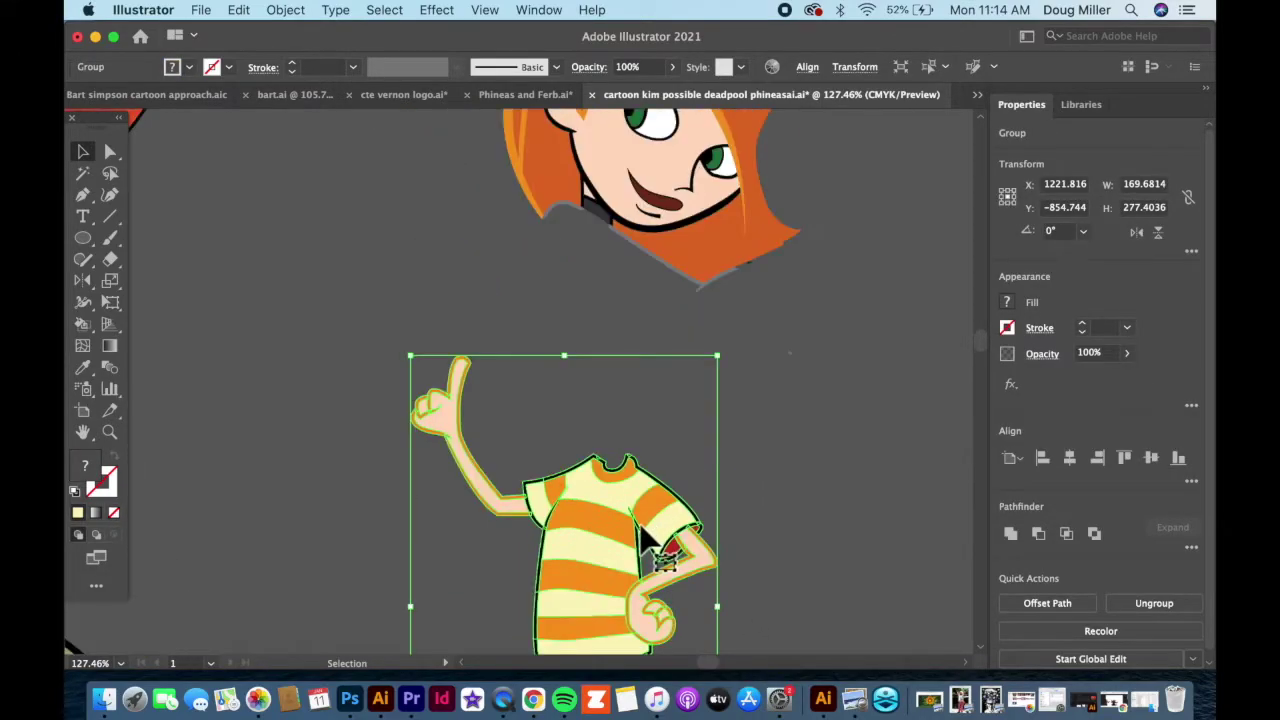
drag(645, 540, 597, 298)
click(379, 383)
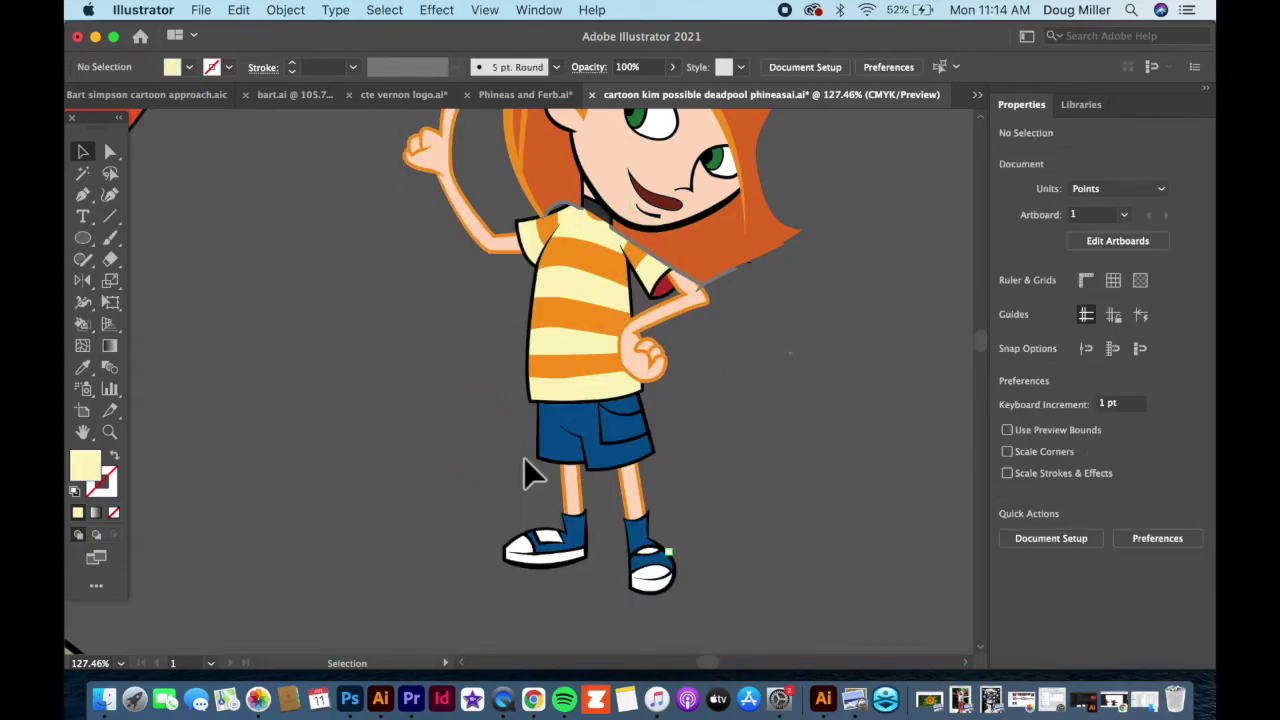
scroll(525, 462, up, 3)
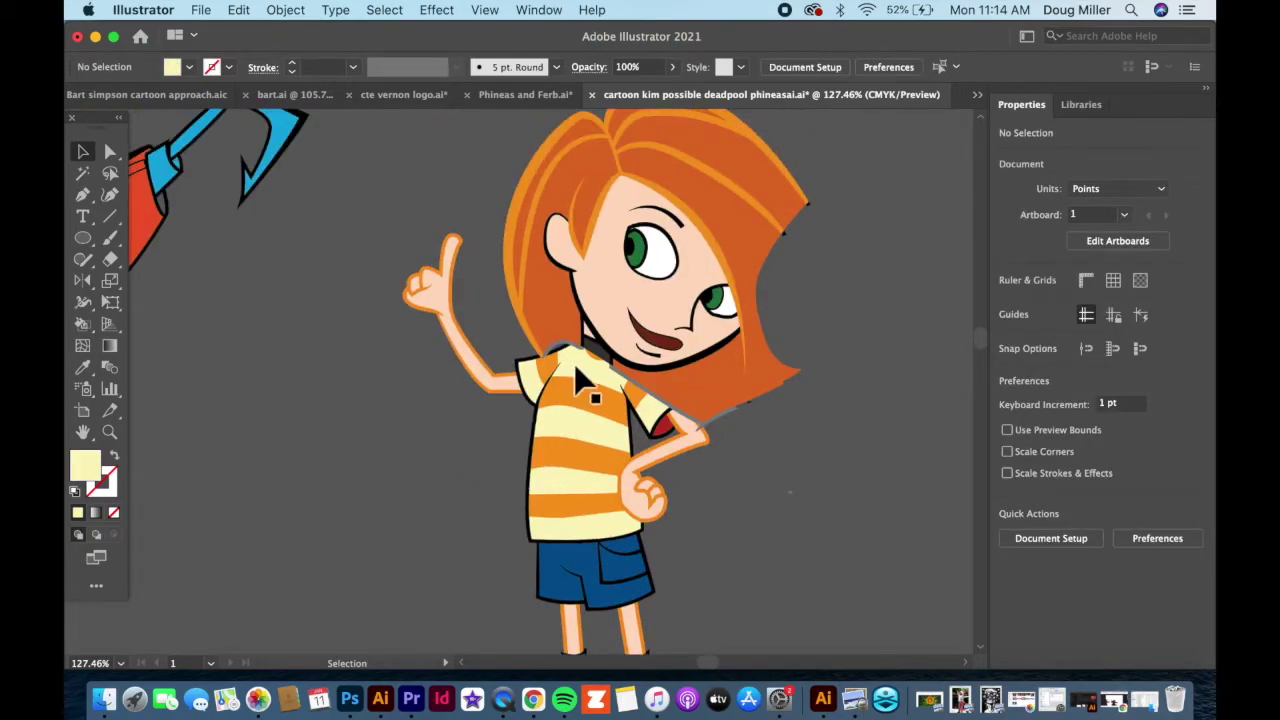
click(580, 458)
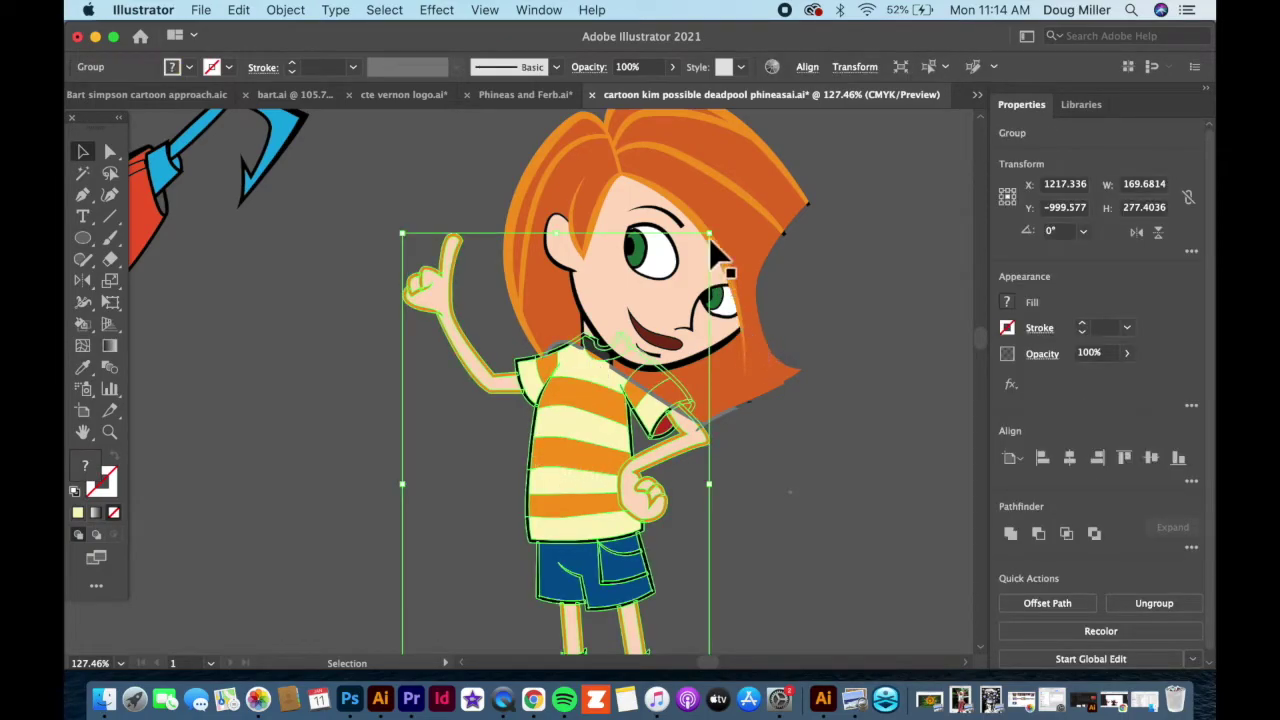
click(728, 246)
click(597, 490)
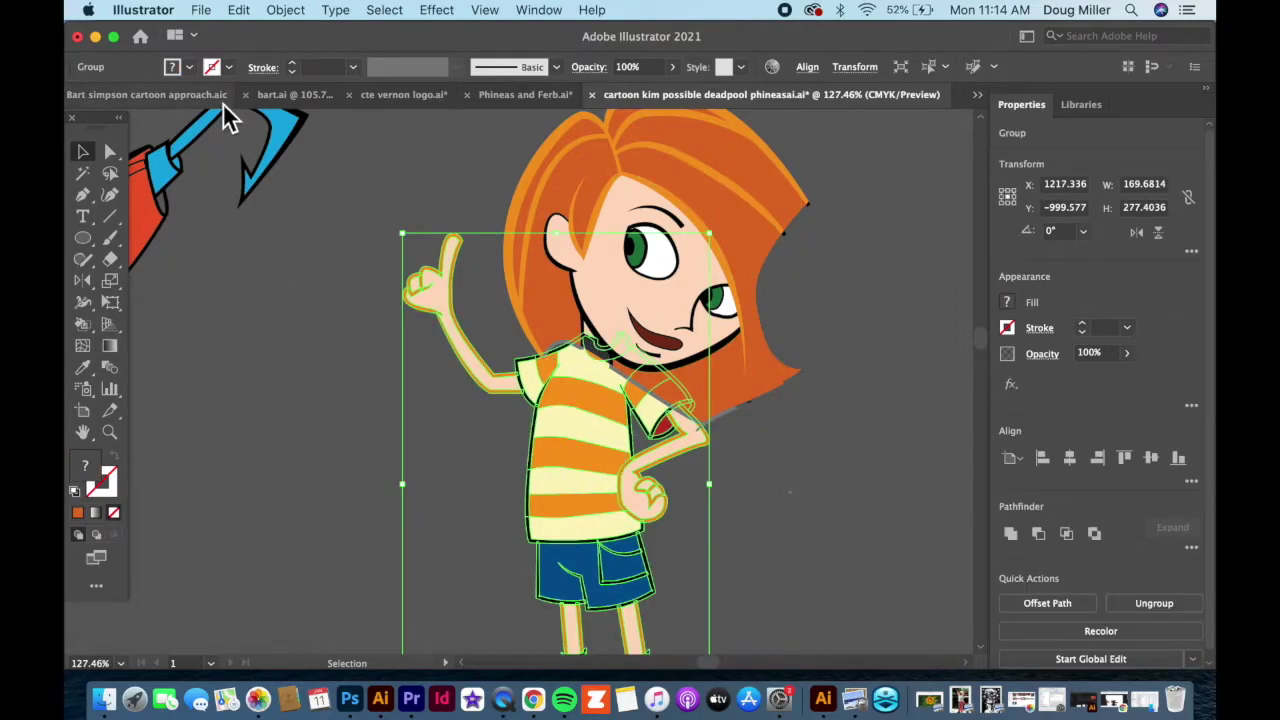
- Reflect the striped-shirt body across the vertical axis and shift it right under Kim's head
click(88, 284)
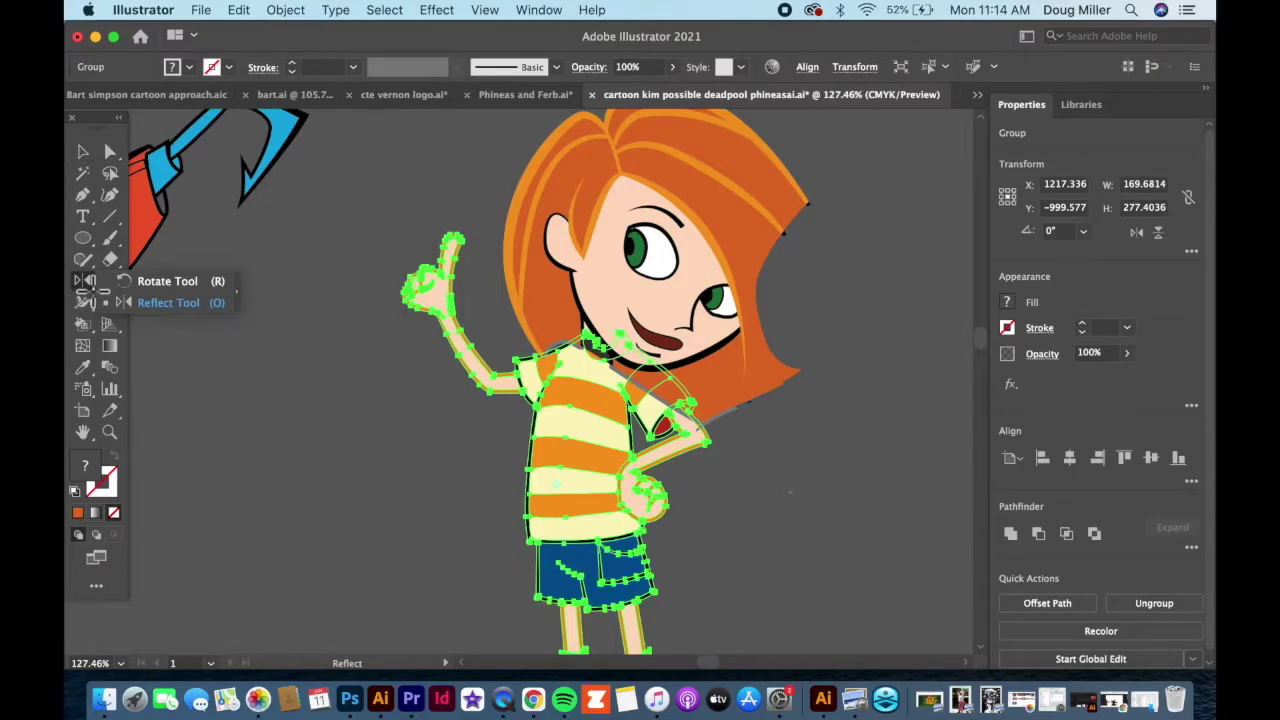
double_click(84, 282)
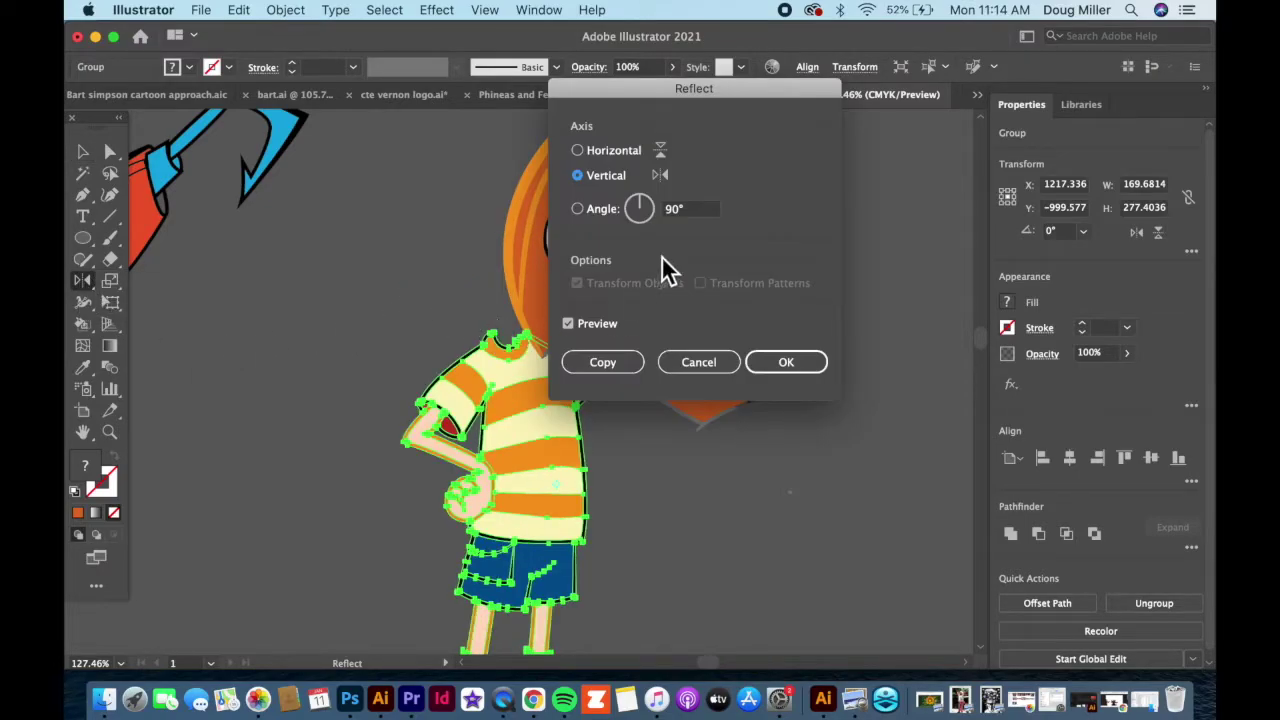
click(785, 364)
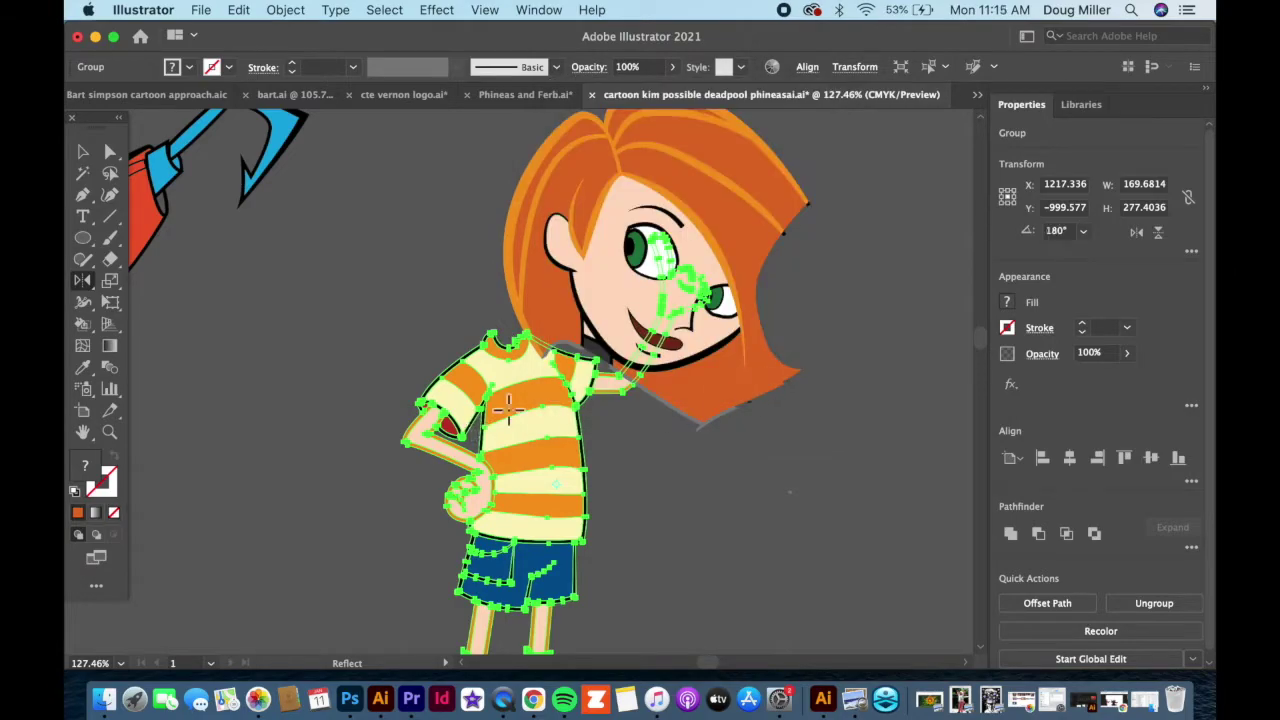
click(82, 152)
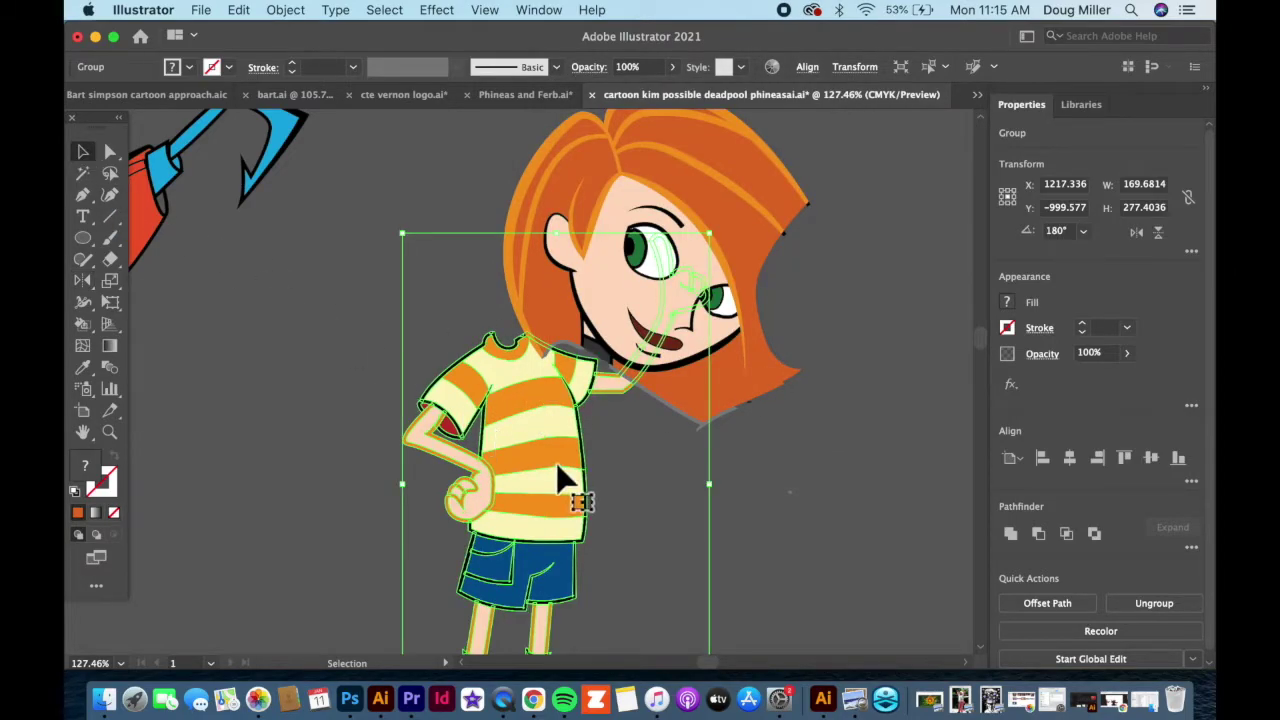
drag(563, 480, 636, 478)
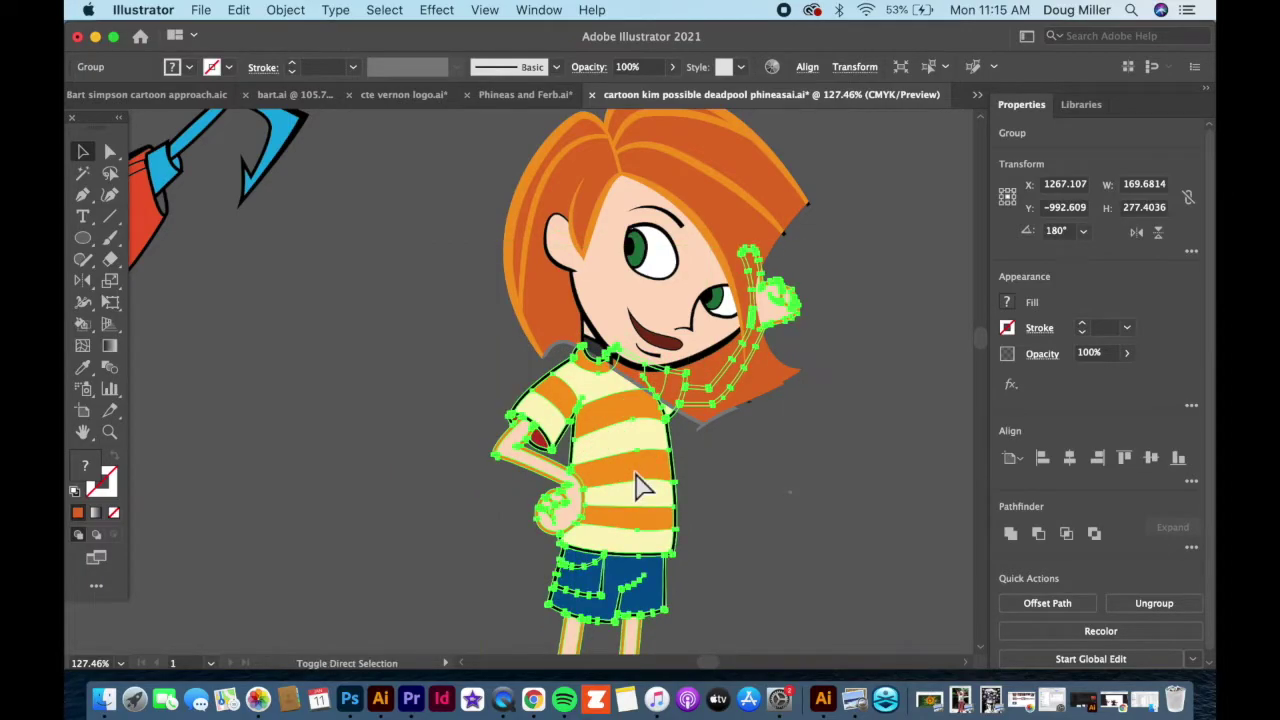
click(304, 310)
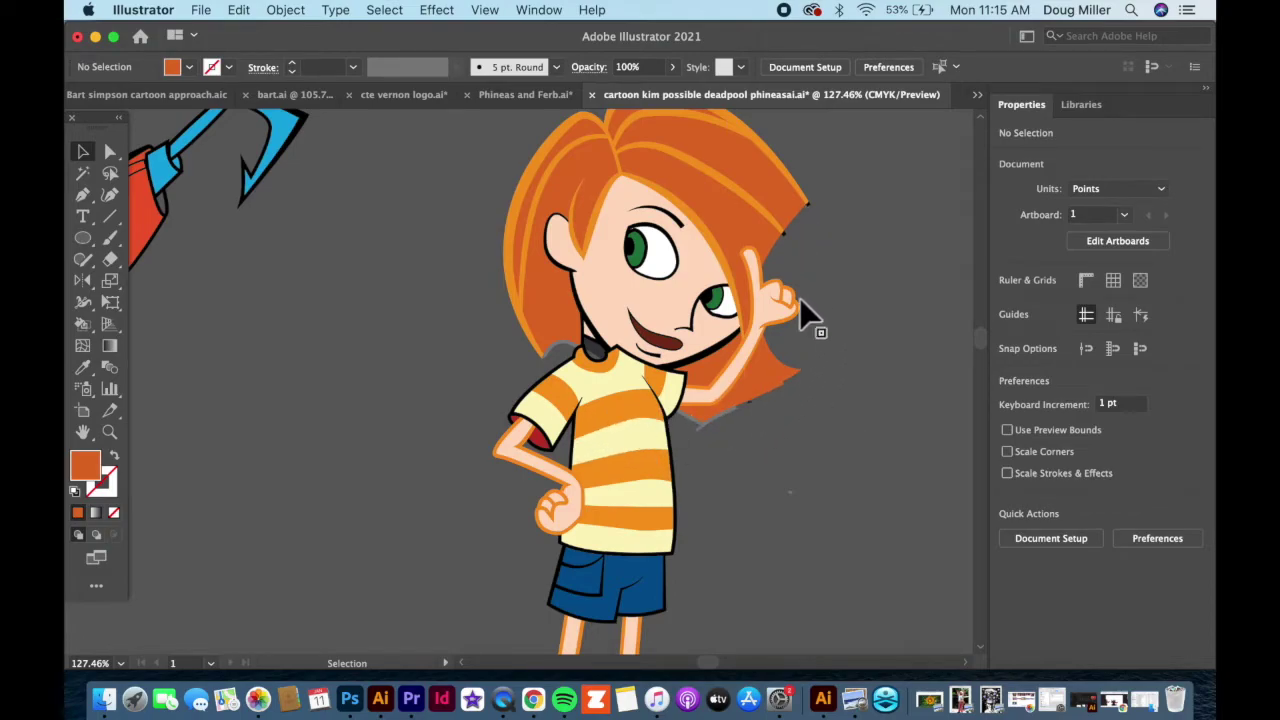
- Zoom in on the collar and delete the small dark shape in the neck gap
click(110, 431)
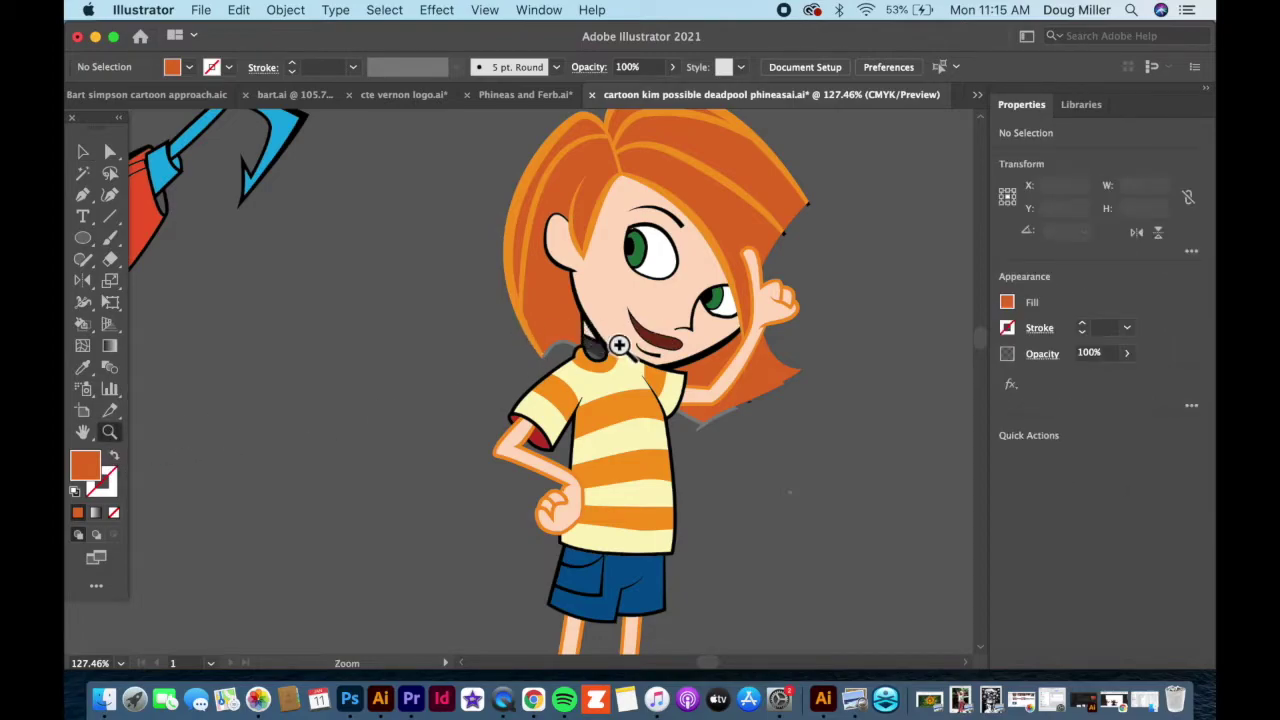
drag(610, 336, 673, 435)
click(110, 151)
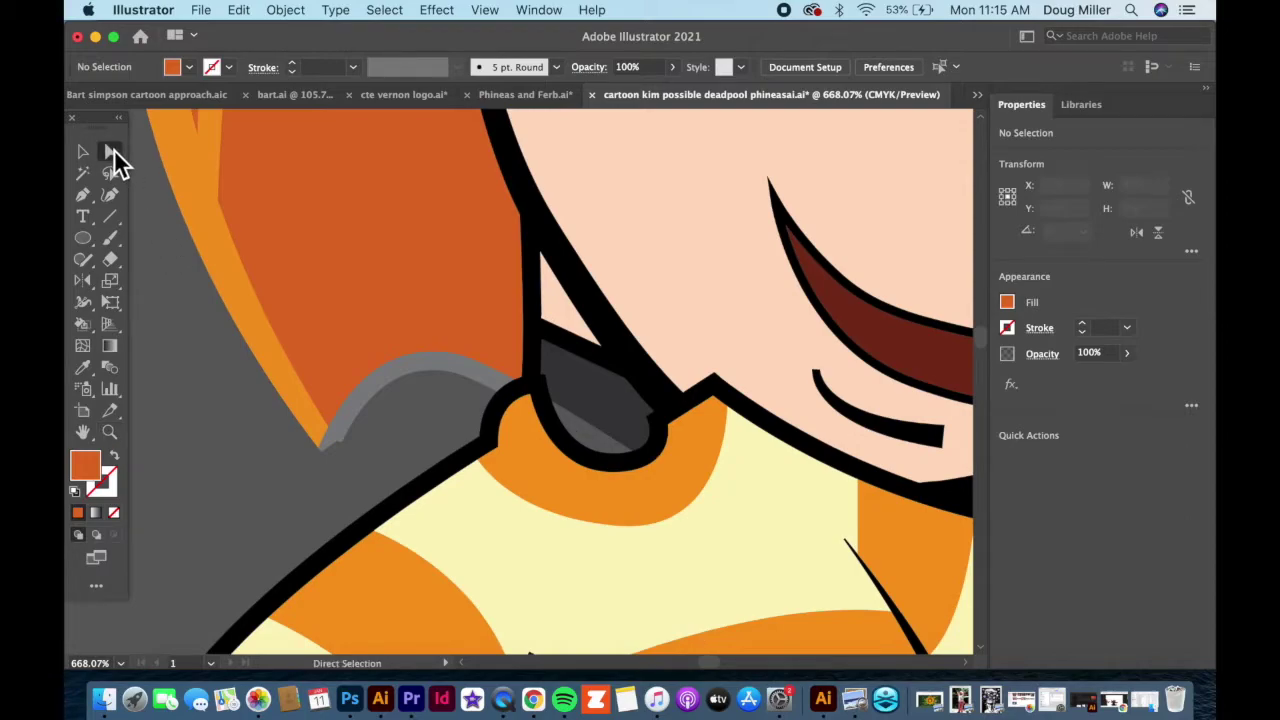
click(572, 368)
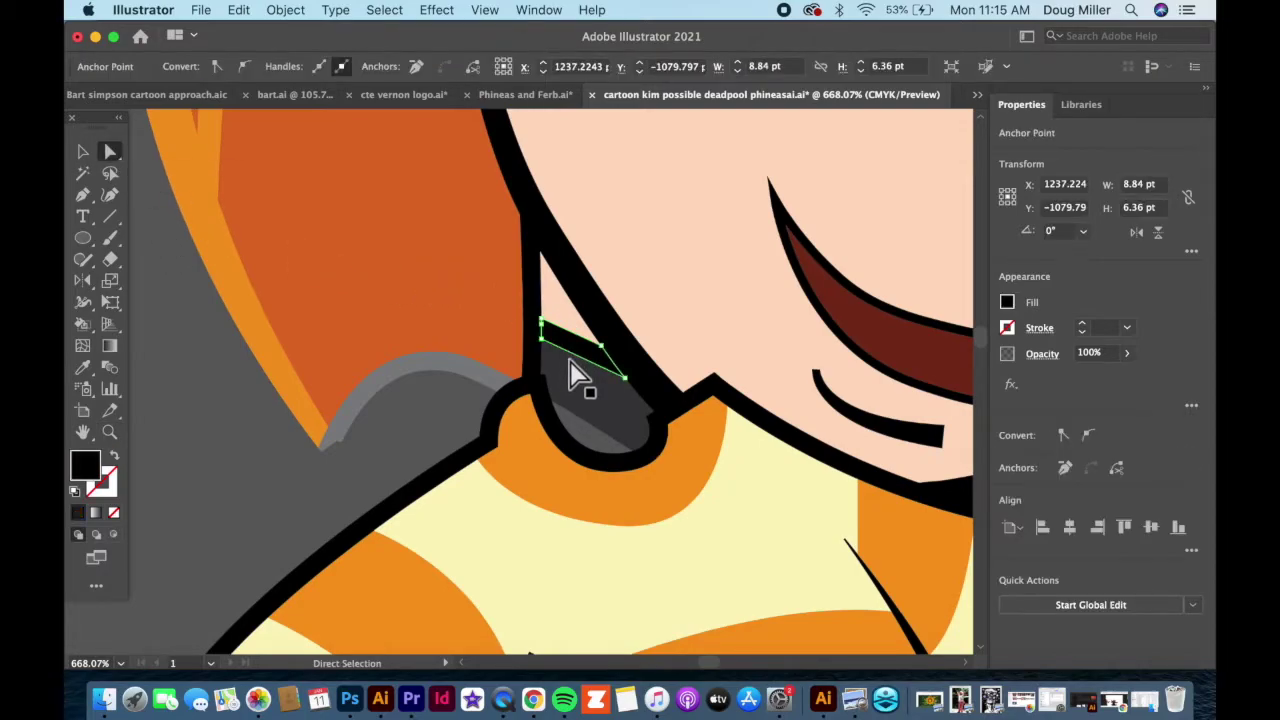
key(Delete)
key(Delete)
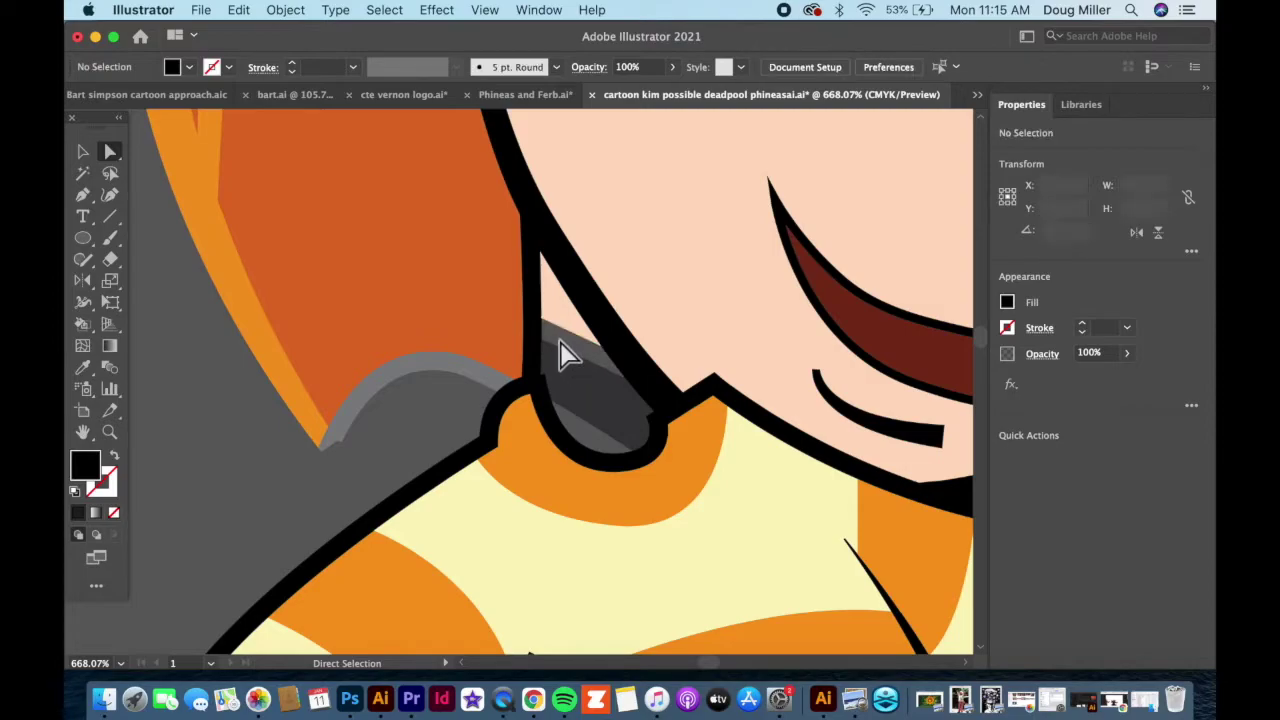
click(556, 335)
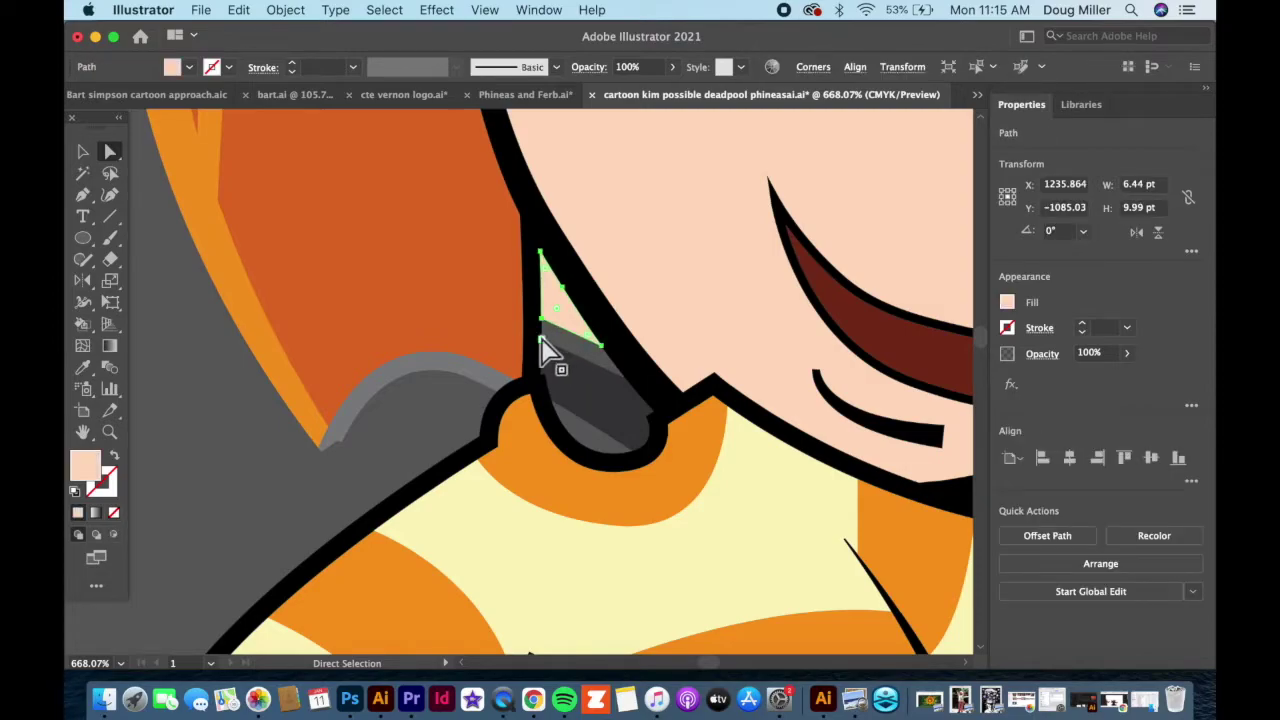
key(super+shift+a)
- Stretch the neck triangle down to the collar with an added point and a rounded bottom corner
click(541, 320)
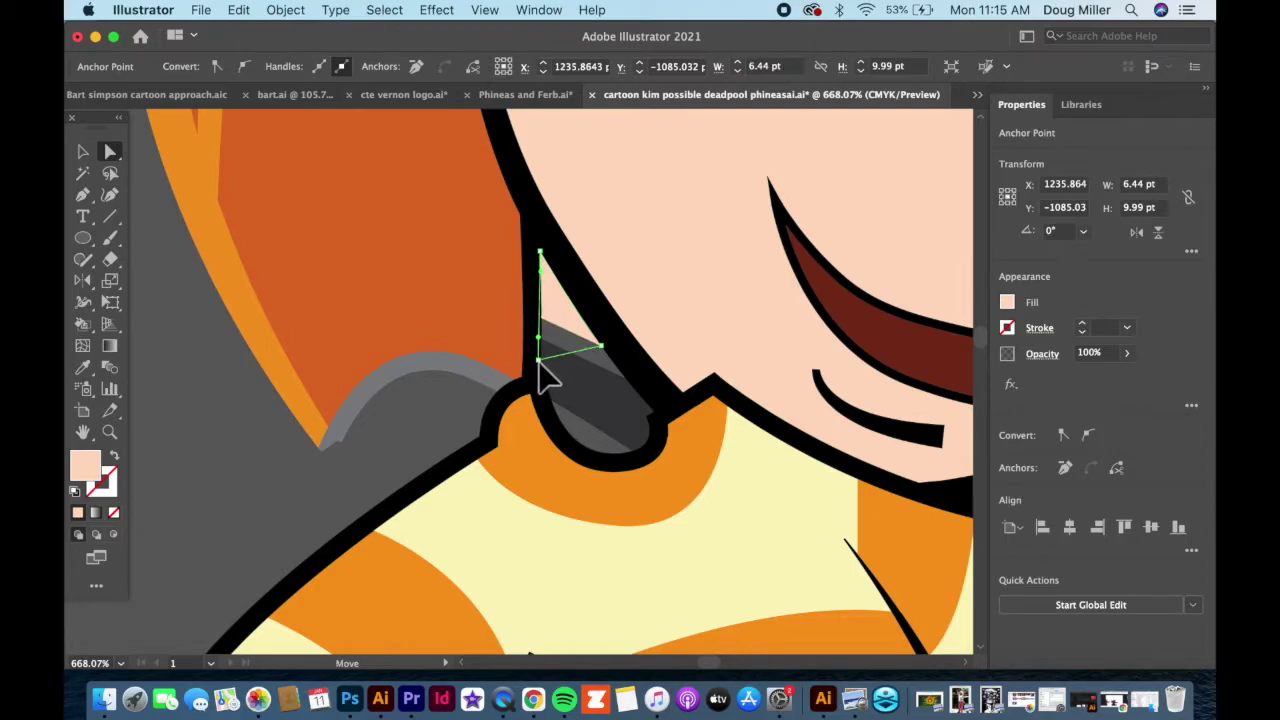
drag(540, 364, 650, 420)
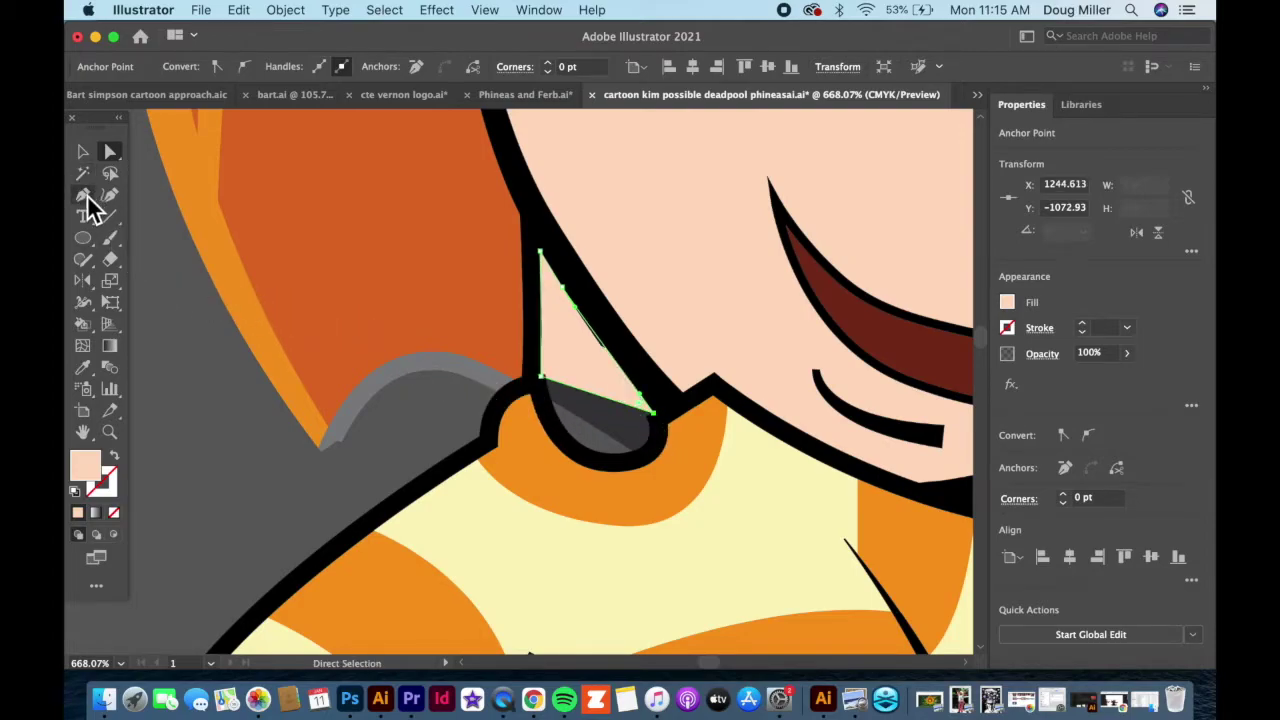
click(83, 195)
click(135, 217)
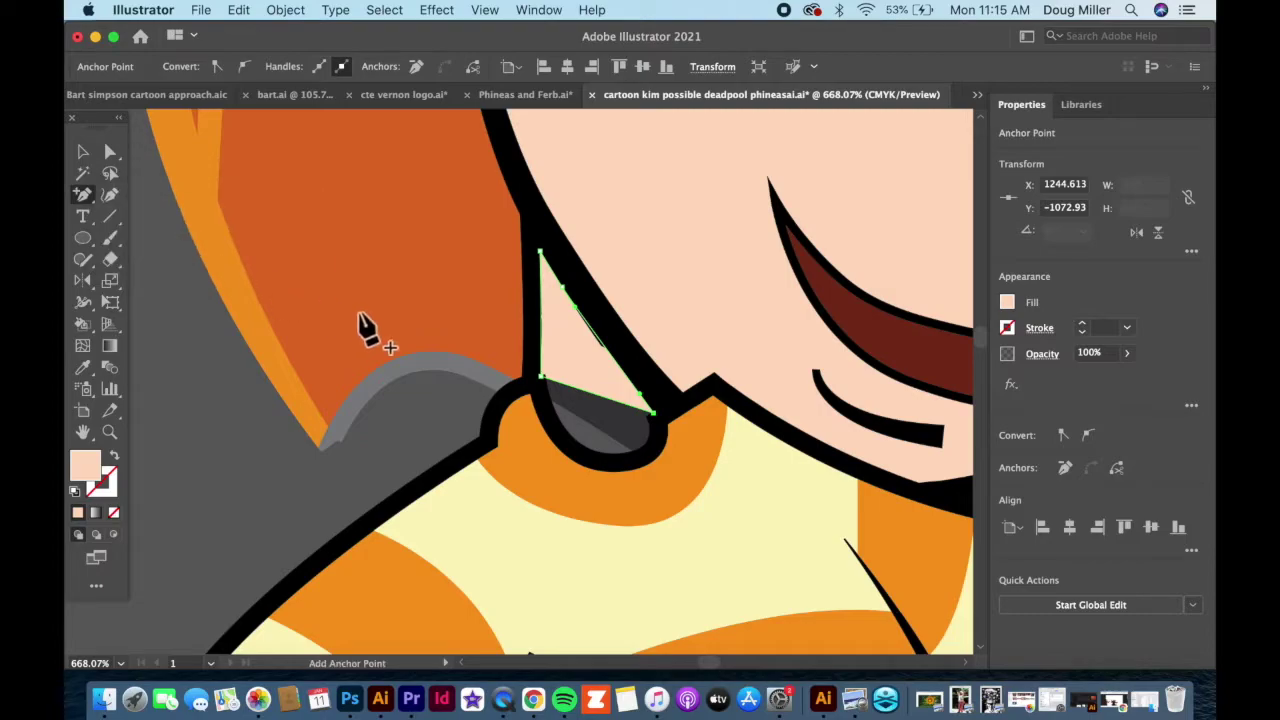
click(590, 398)
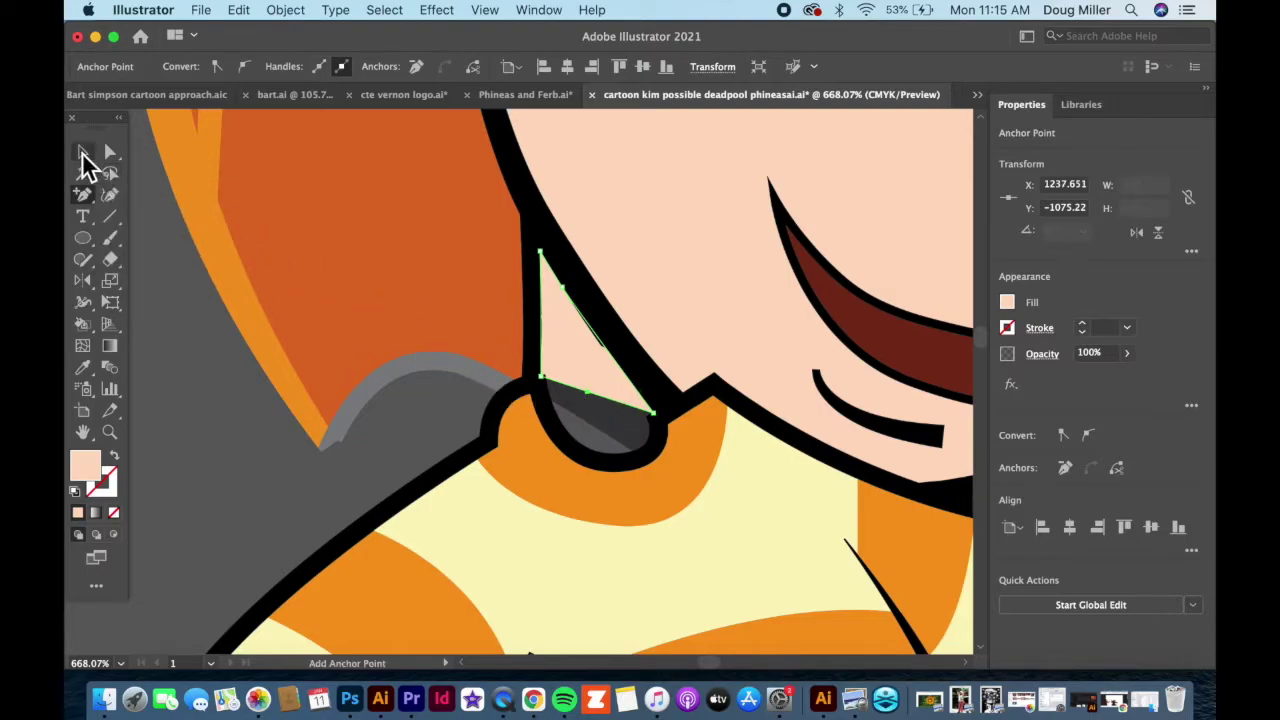
click(110, 152)
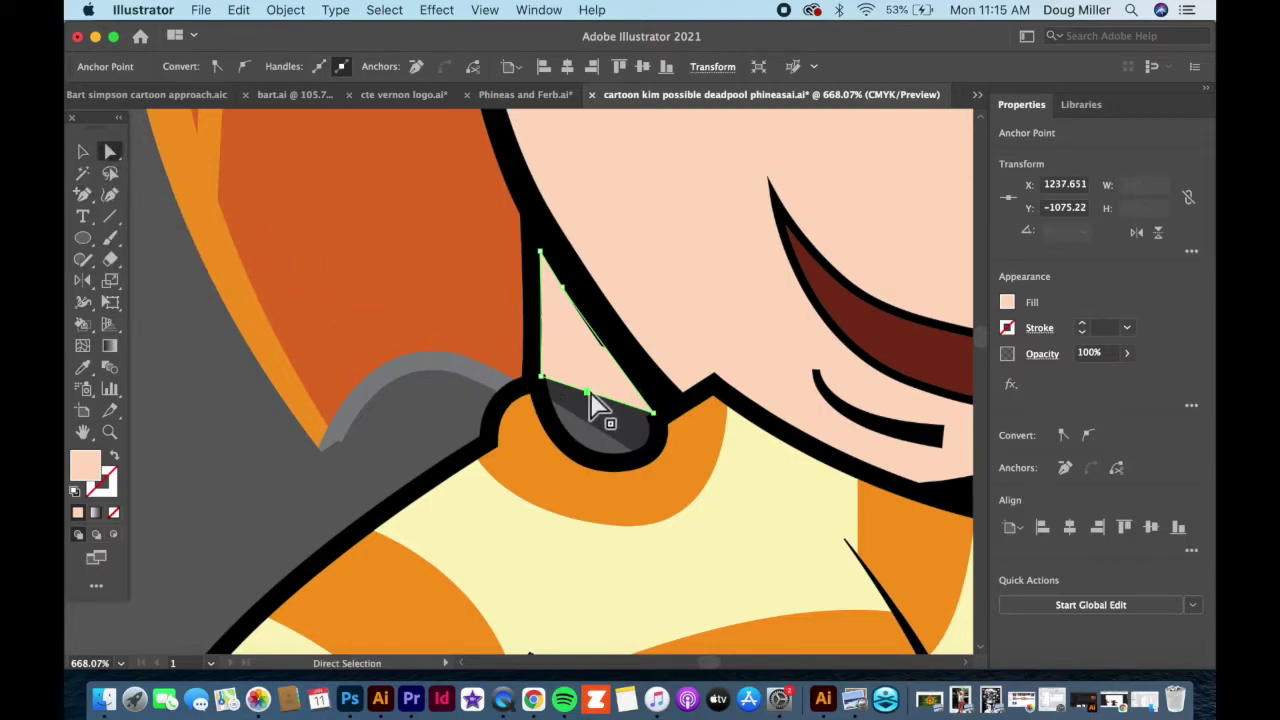
drag(588, 396, 598, 450)
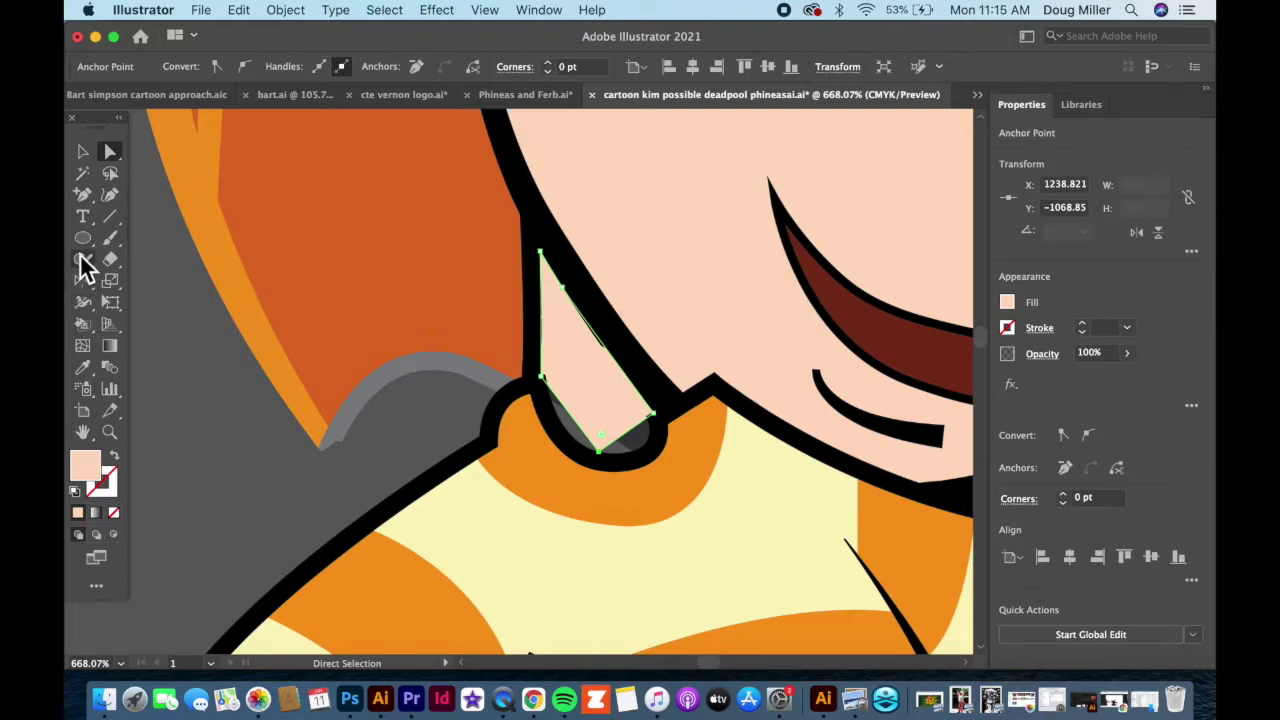
click(83, 194)
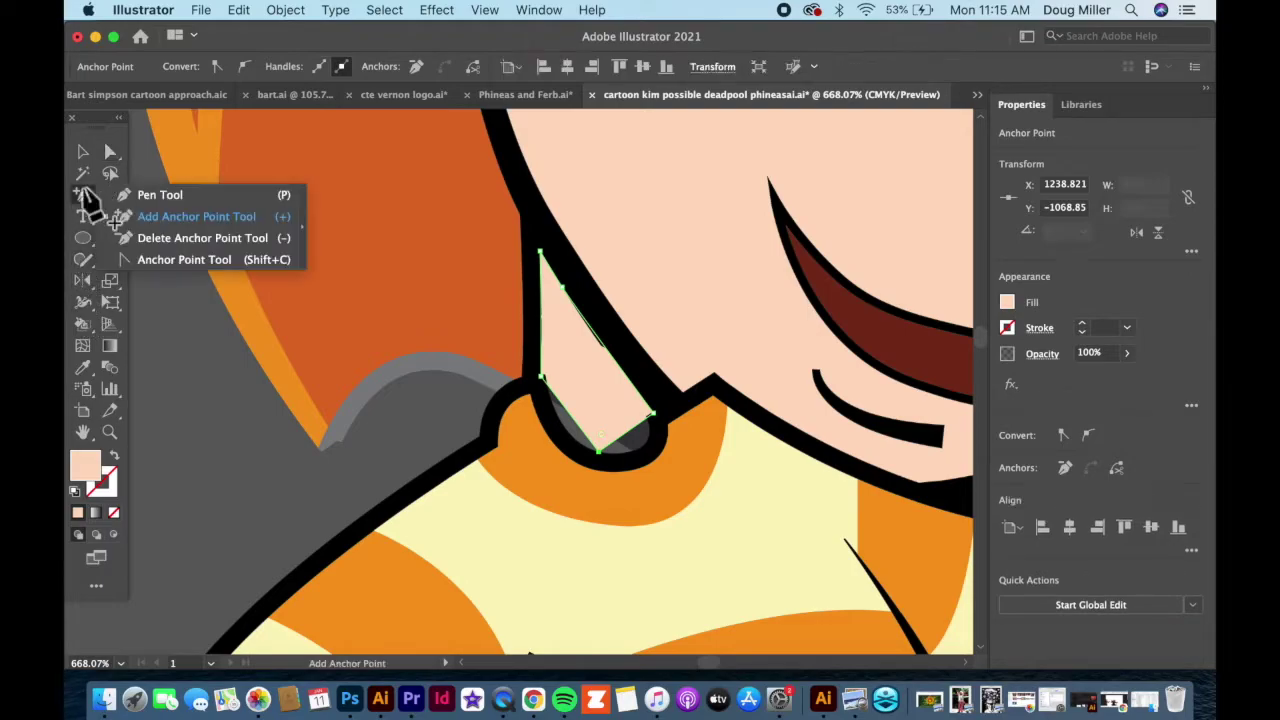
click(155, 260)
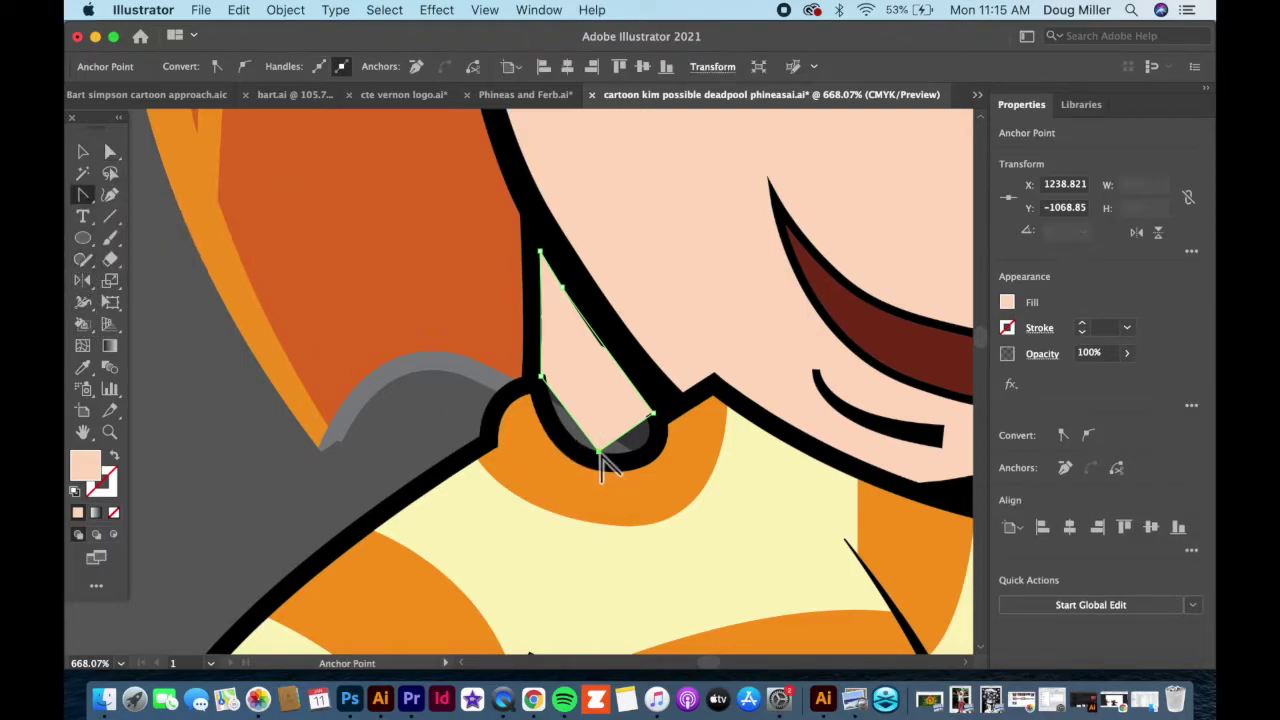
drag(600, 460, 558, 440)
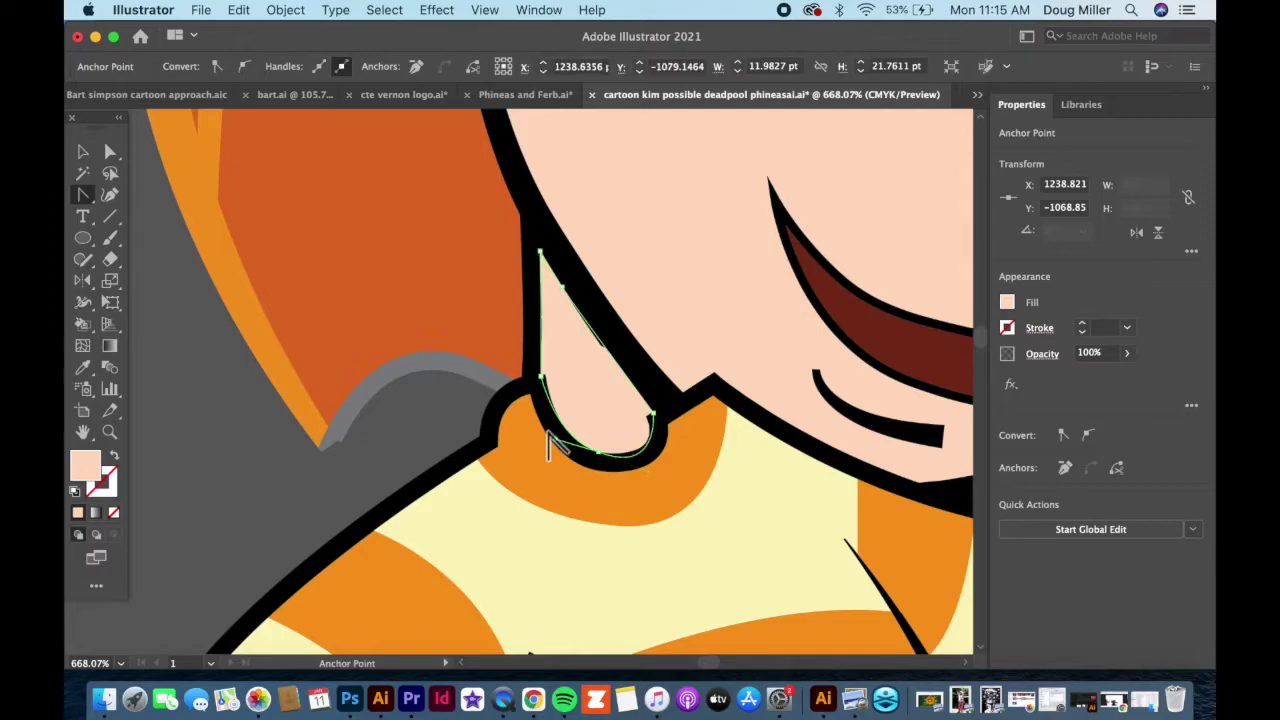
- Zoom out and nudge the striped shirt group into place with the arrow keys
click(84, 153)
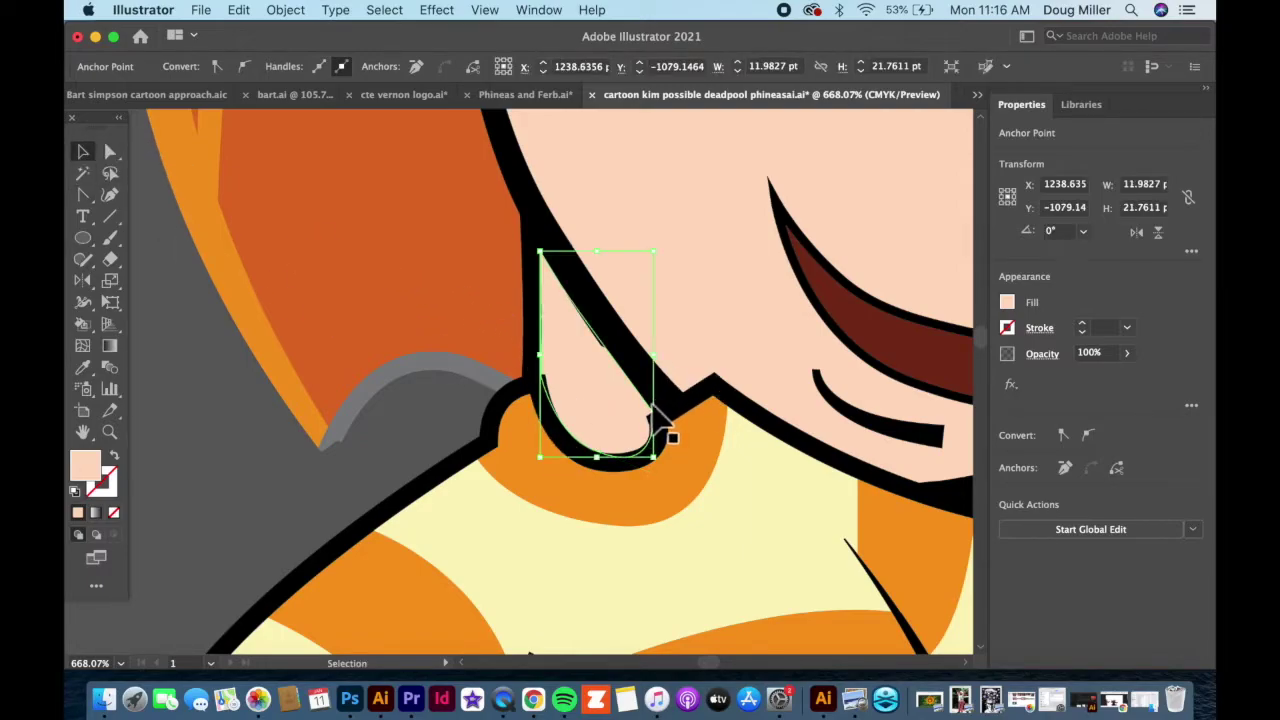
key(super+minus)
key(super+minus)
key(super+minus)
key(super+minus)
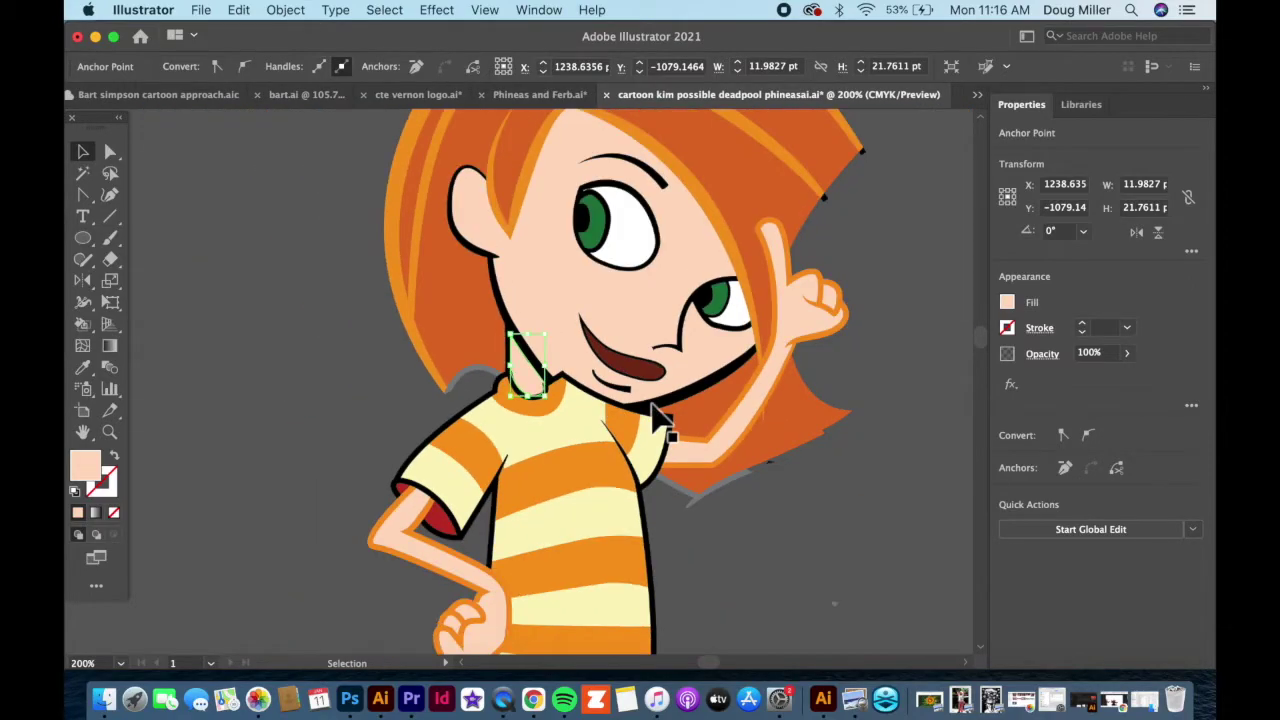
click(311, 390)
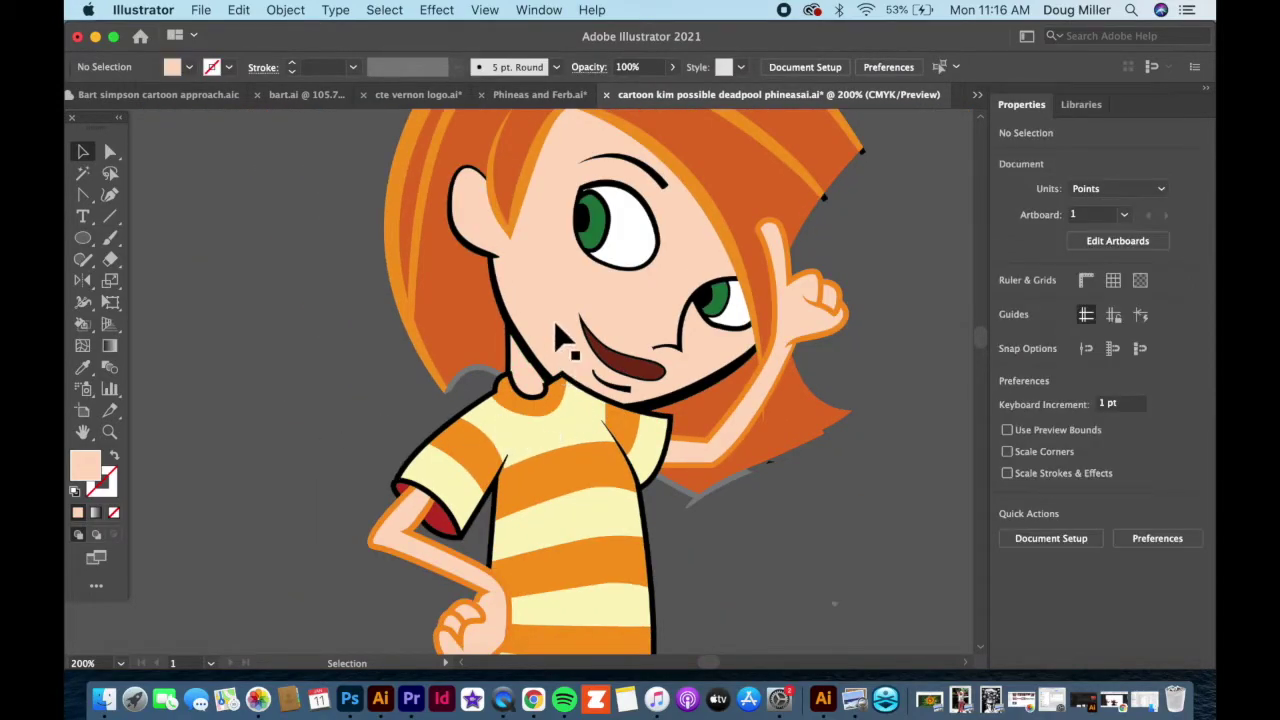
click(590, 450)
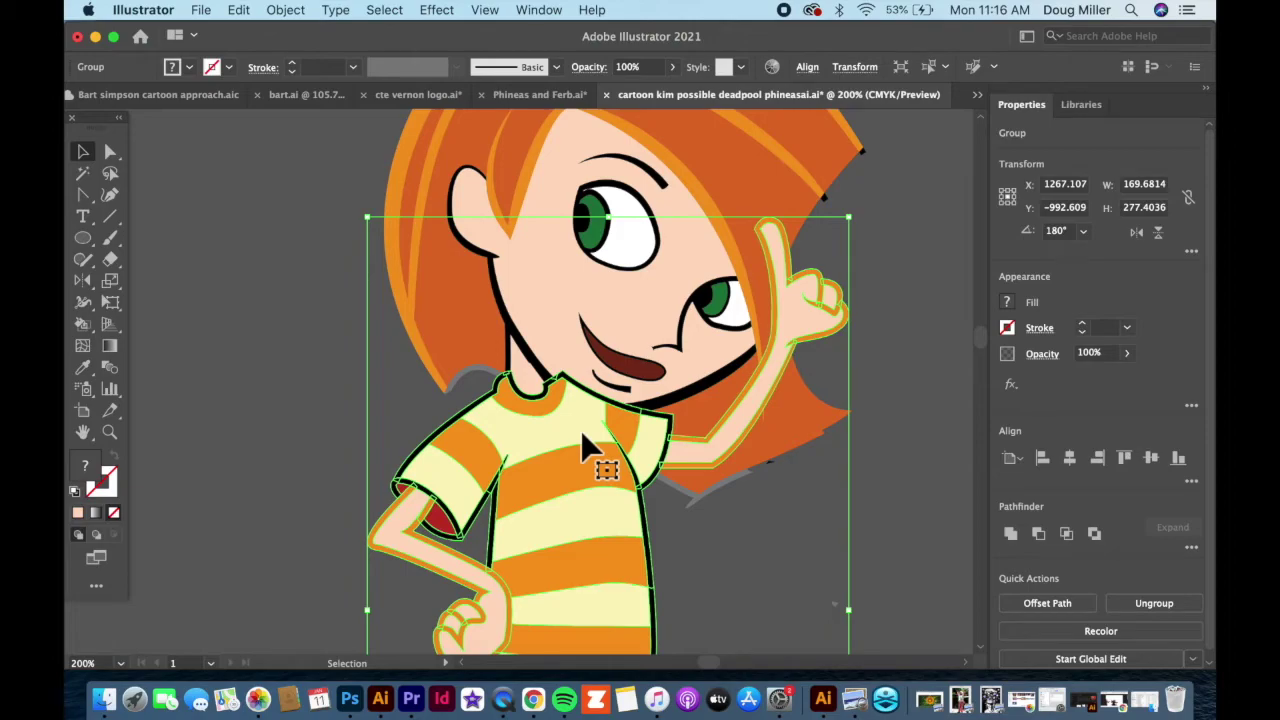
key(Down)
key(Down)
key(Down)
key(Down)
key(Down)
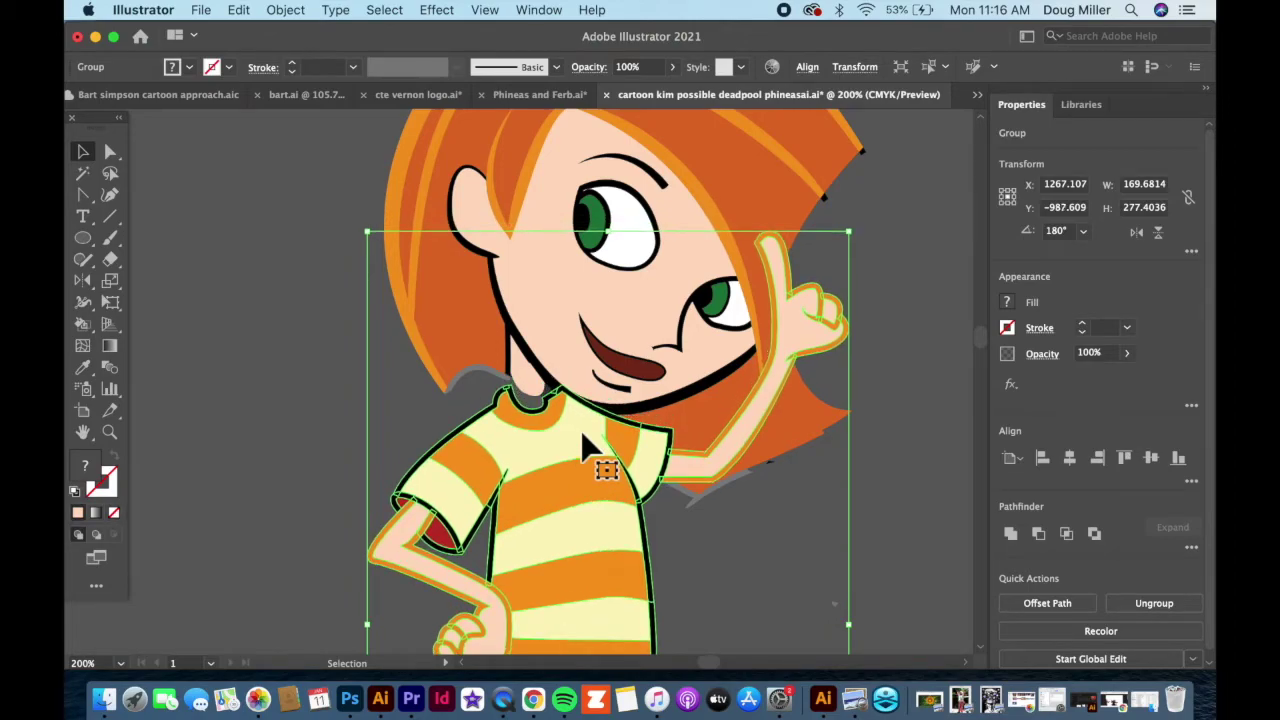
key(Left)
key(Up)
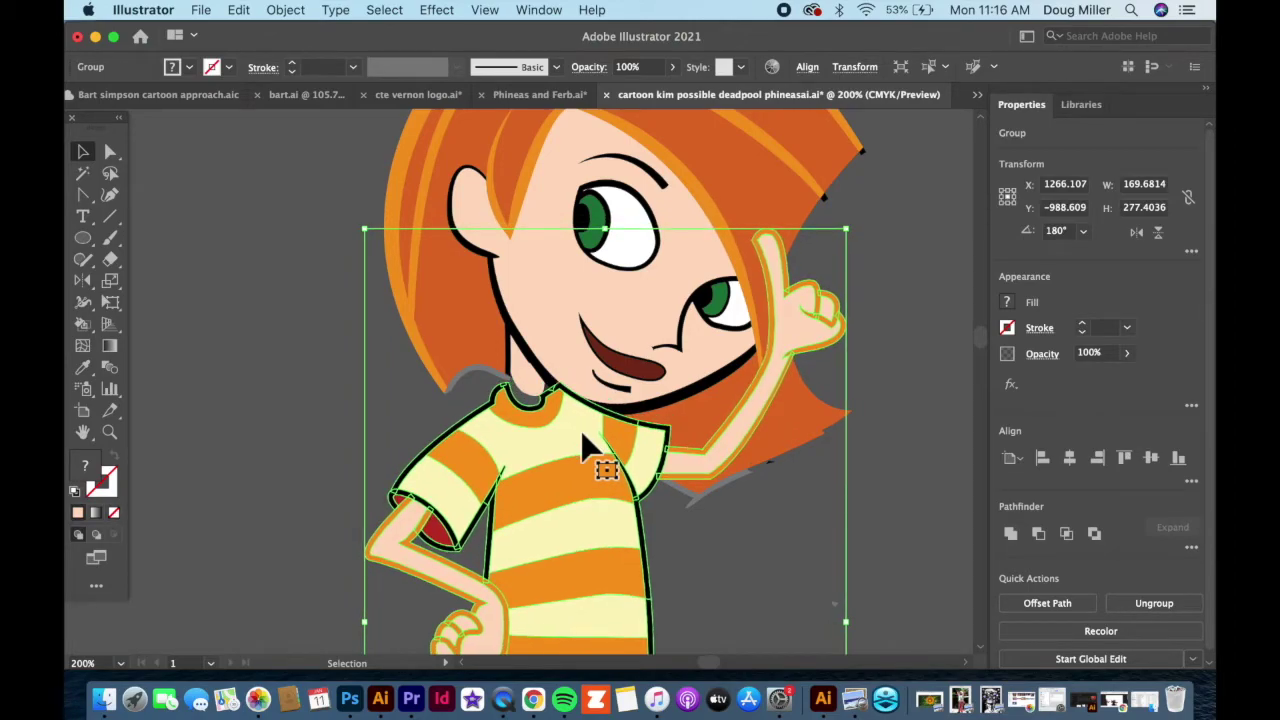
- Lengthen the skin-coloured neck path toward the collar and widen it to the right
click(521, 392)
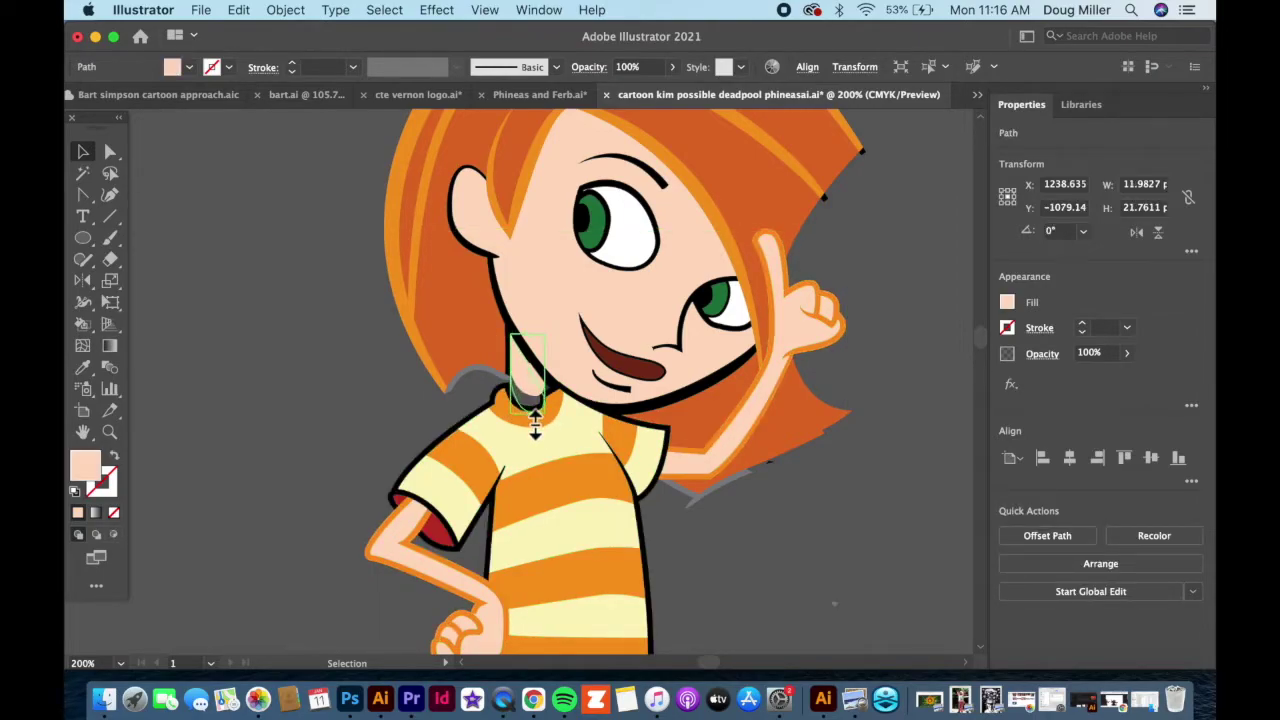
drag(535, 424, 536, 431)
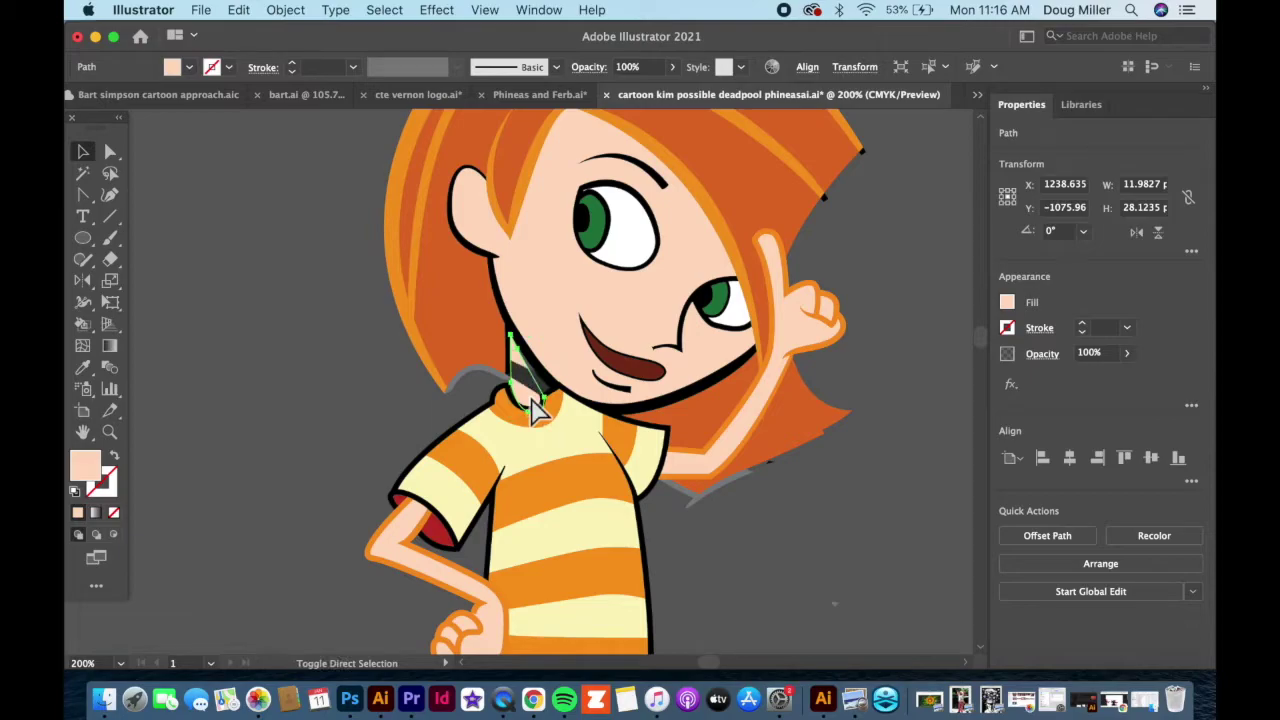
key(a)
key(v)
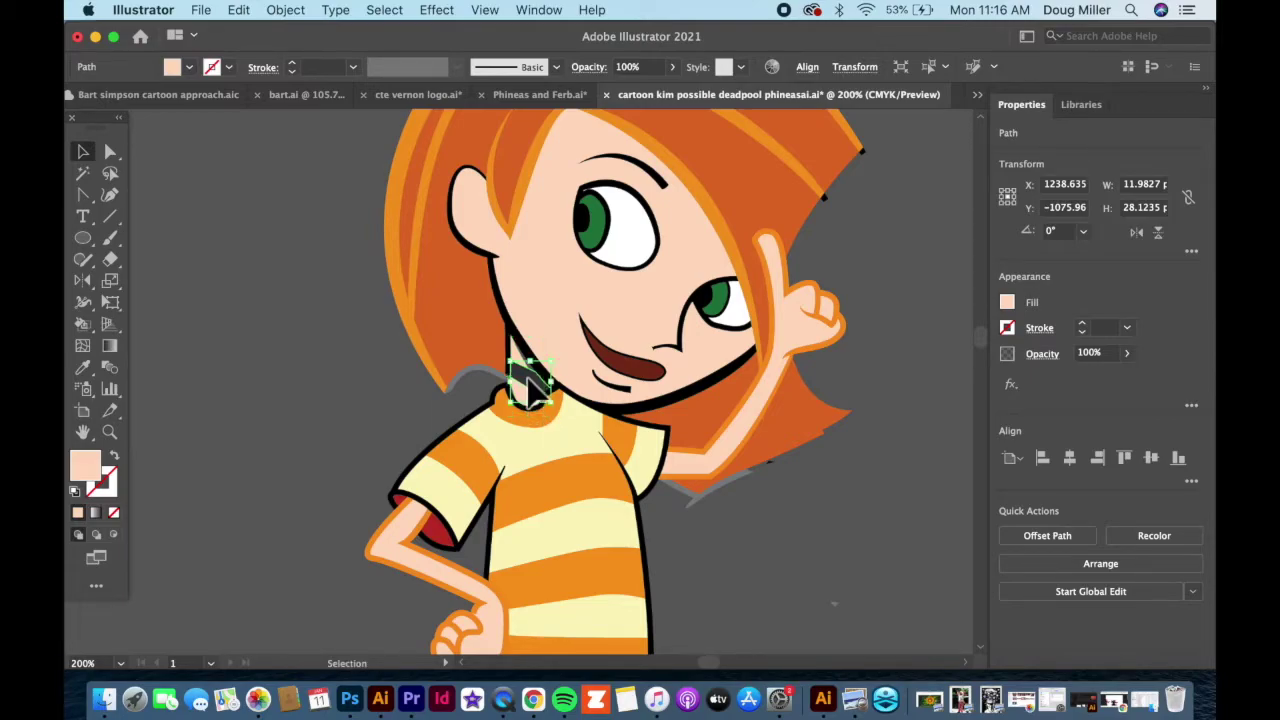
click(545, 412)
click(530, 395)
click(543, 405)
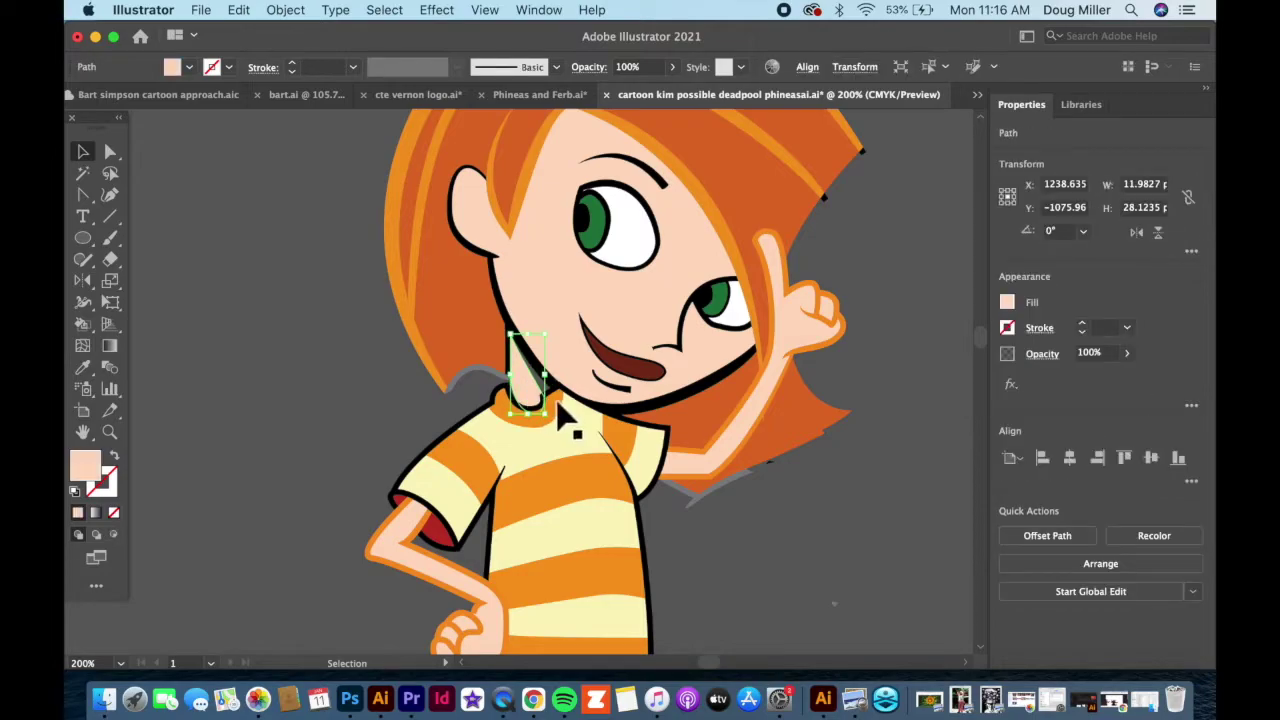
drag(546, 382, 558, 383)
click(394, 420)
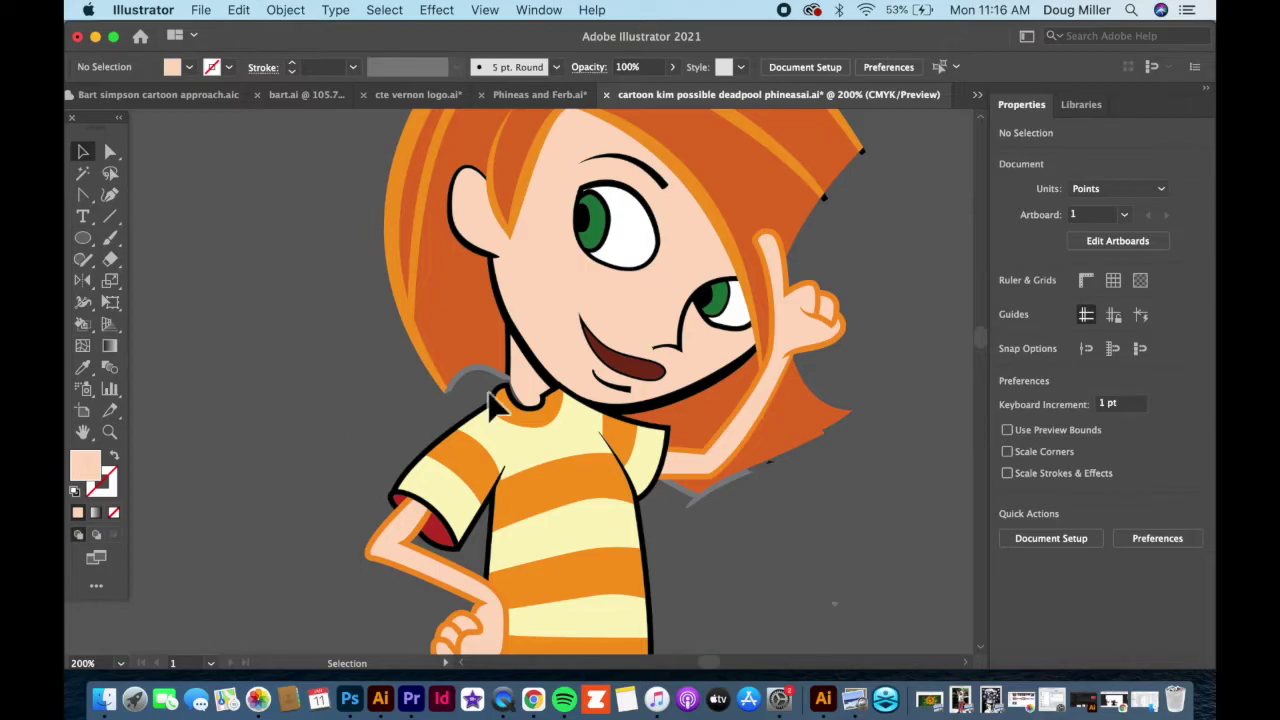
scroll(536, 430, up, 3)
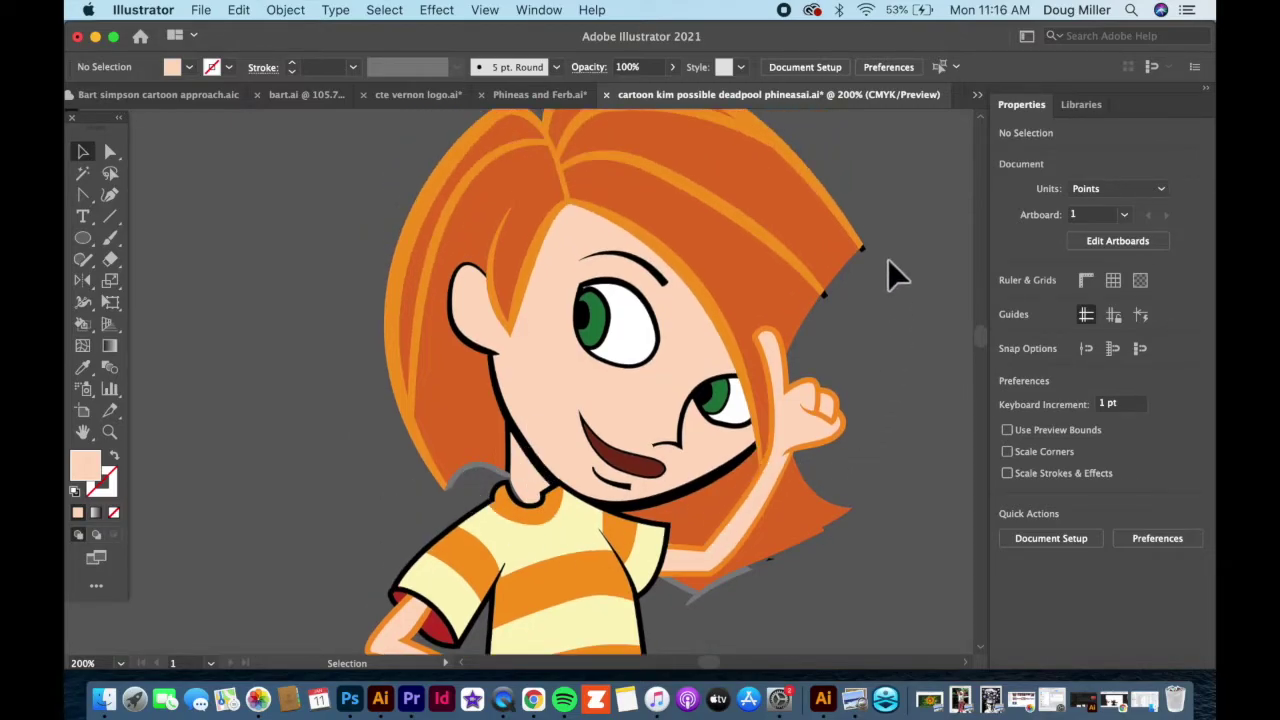
- Draw a closed pen shape on the right of Kim's hair, fill it hair-orange, and send it behind face and hand
drag(90, 197, 158, 191)
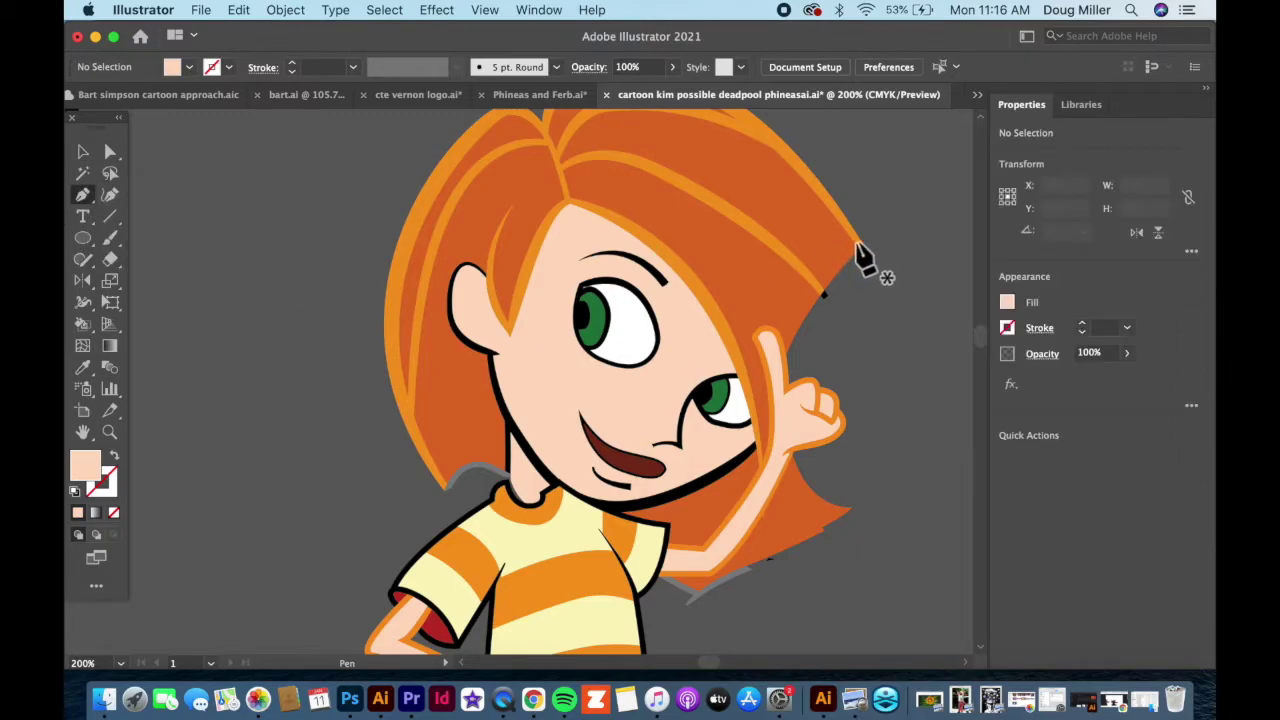
click(855, 244)
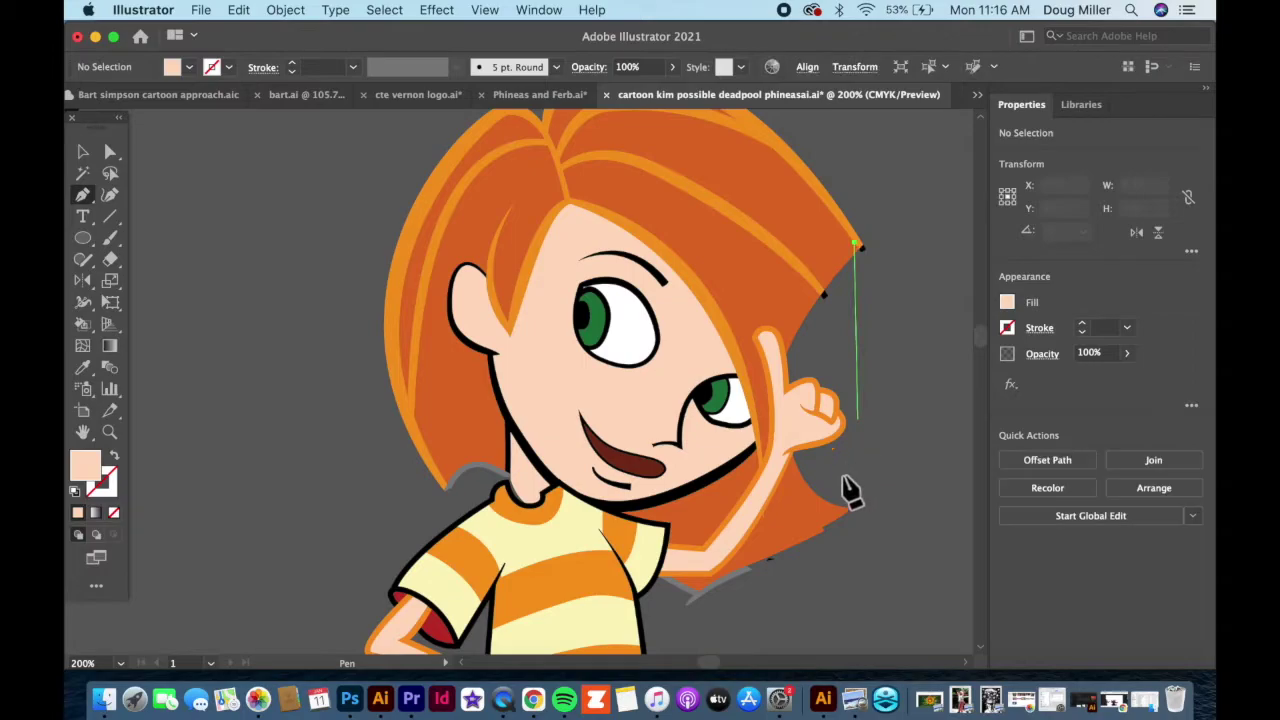
drag(846, 508, 764, 543)
click(710, 511)
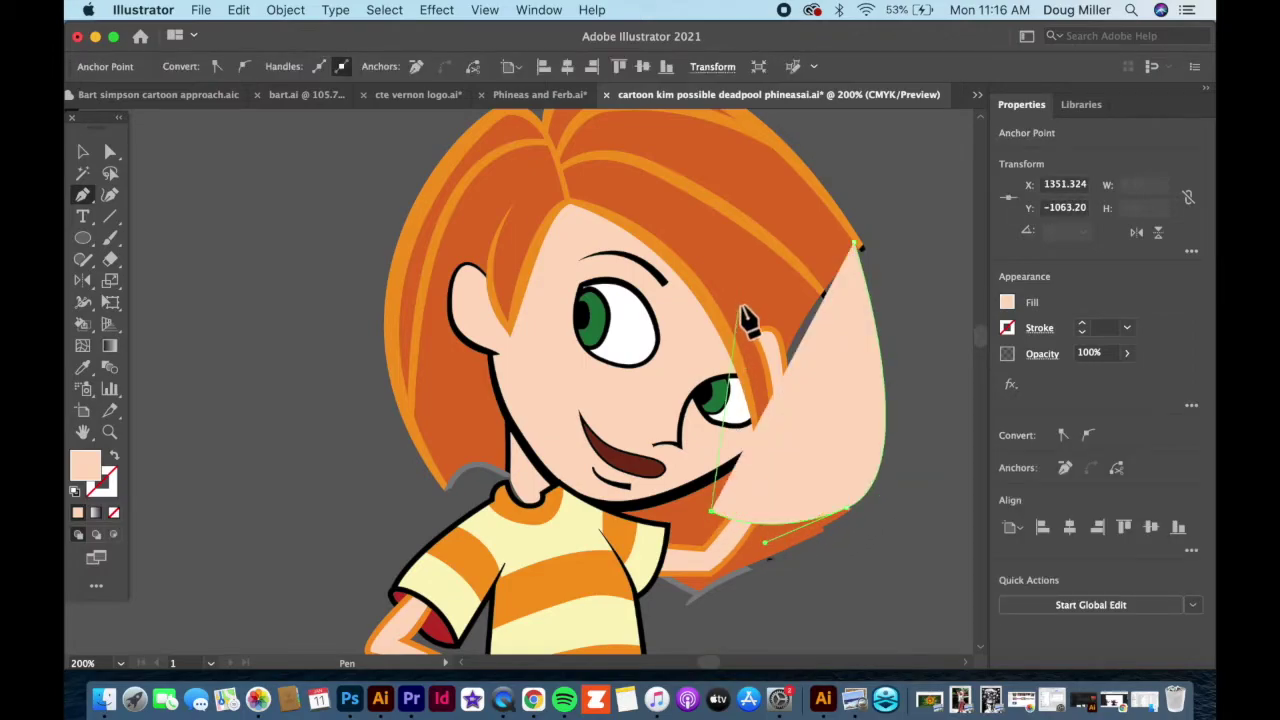
click(735, 268)
click(857, 245)
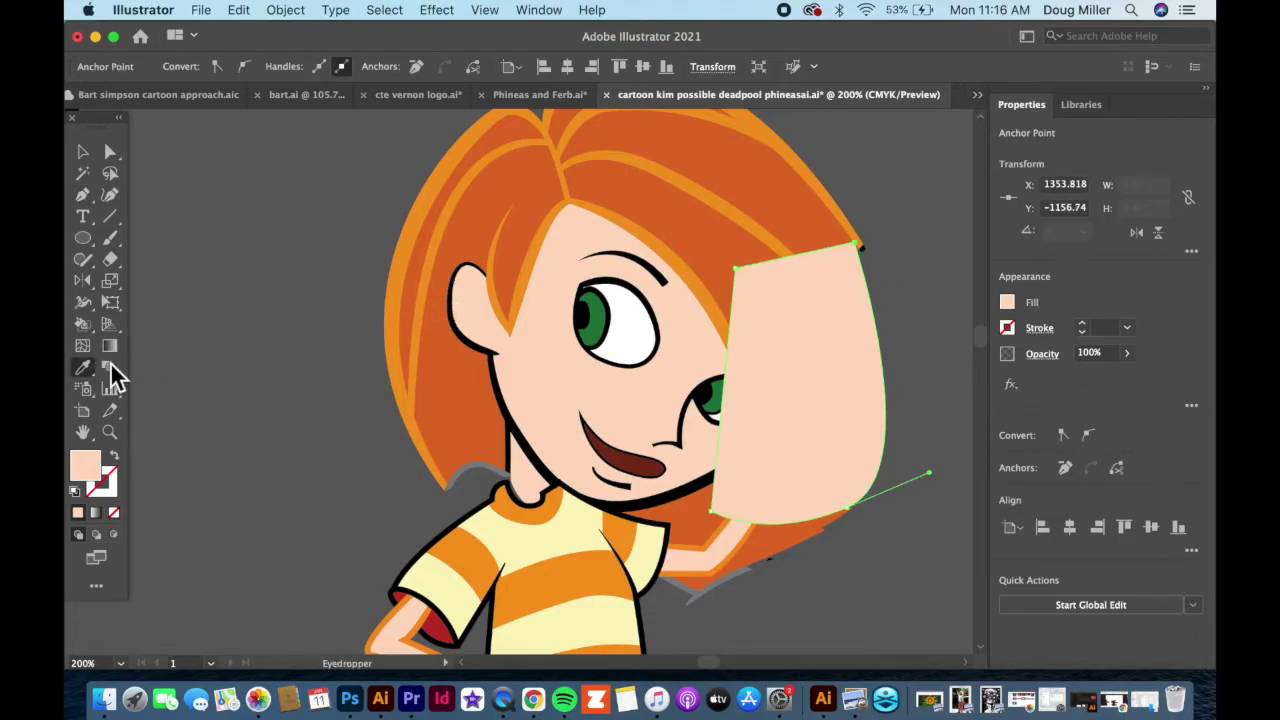
click(707, 265)
key(shift+super+bracketleft)
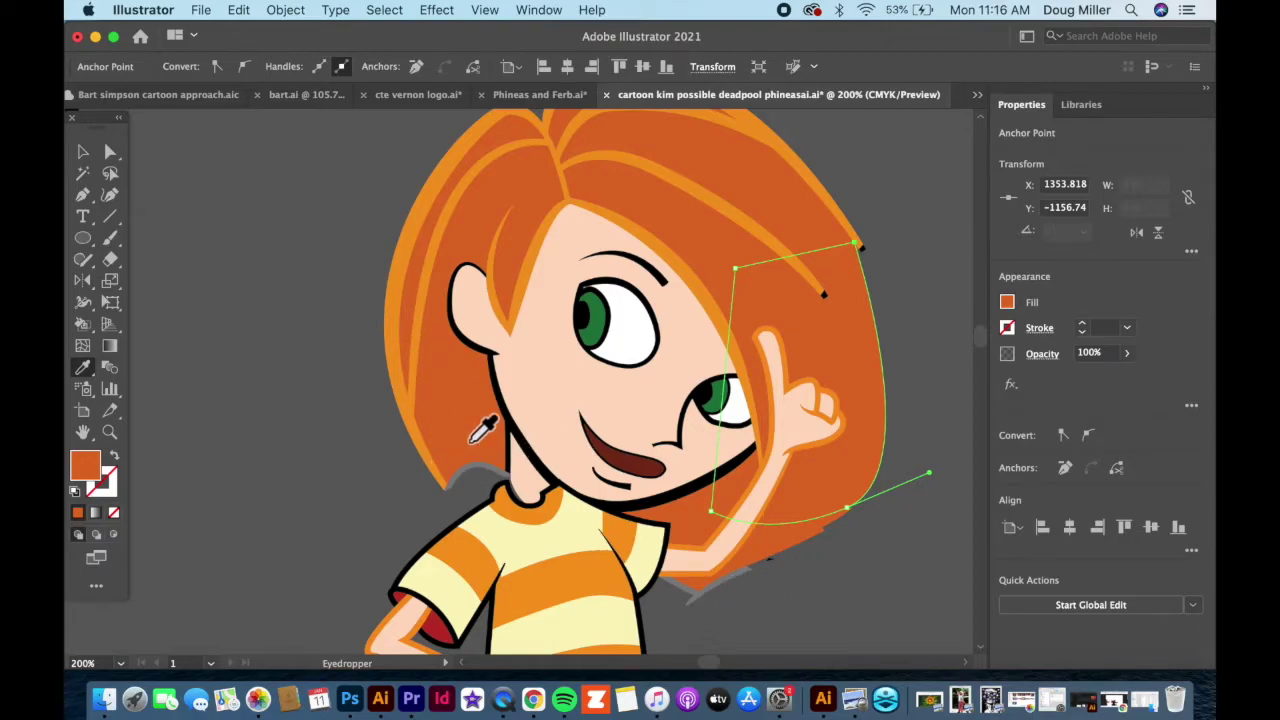
scroll(483, 428, down, 5)
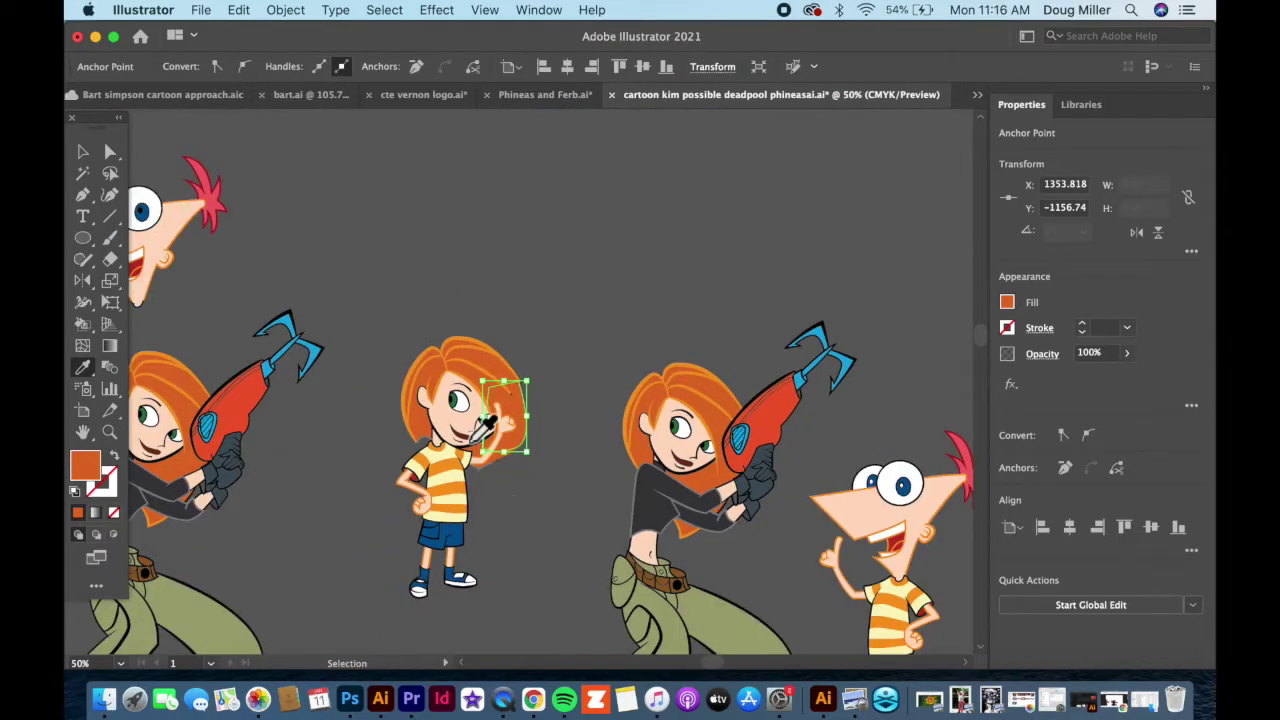
- Delete Kim's head, hair and leftover neck pieces from the left figure
drag(383, 531, 585, 432)
drag(500, 423, 563, 474)
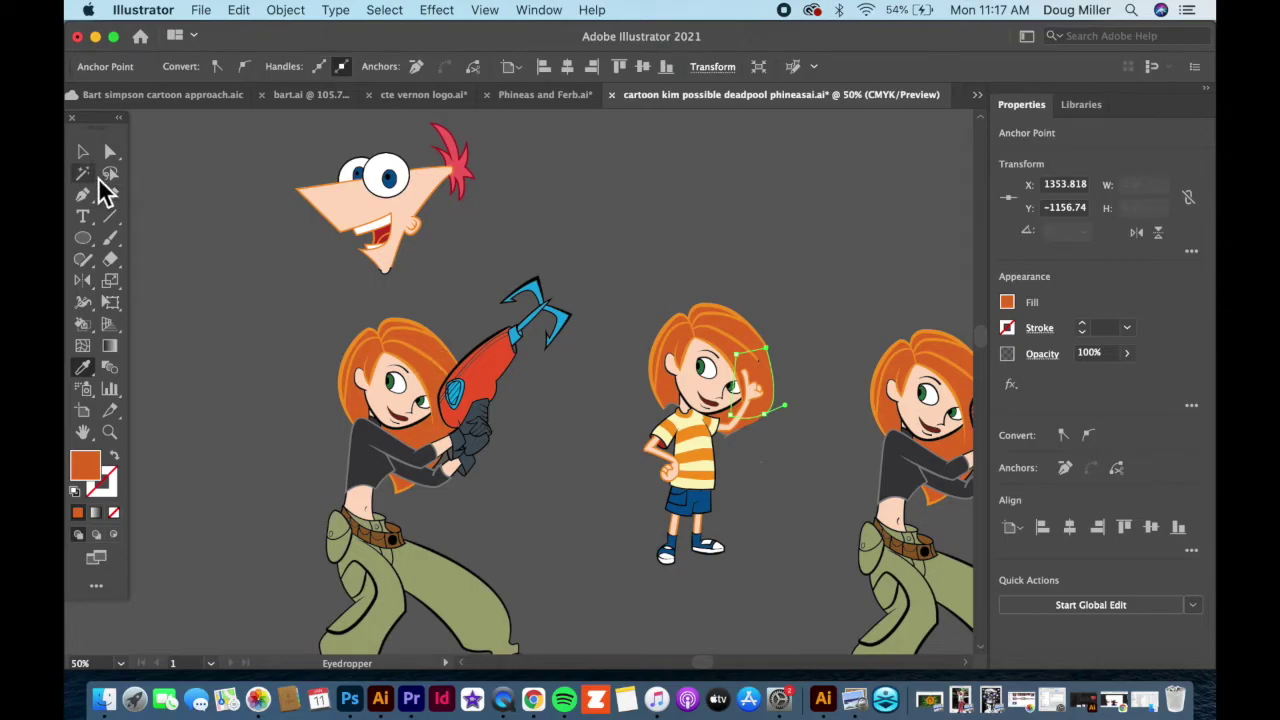
click(110, 153)
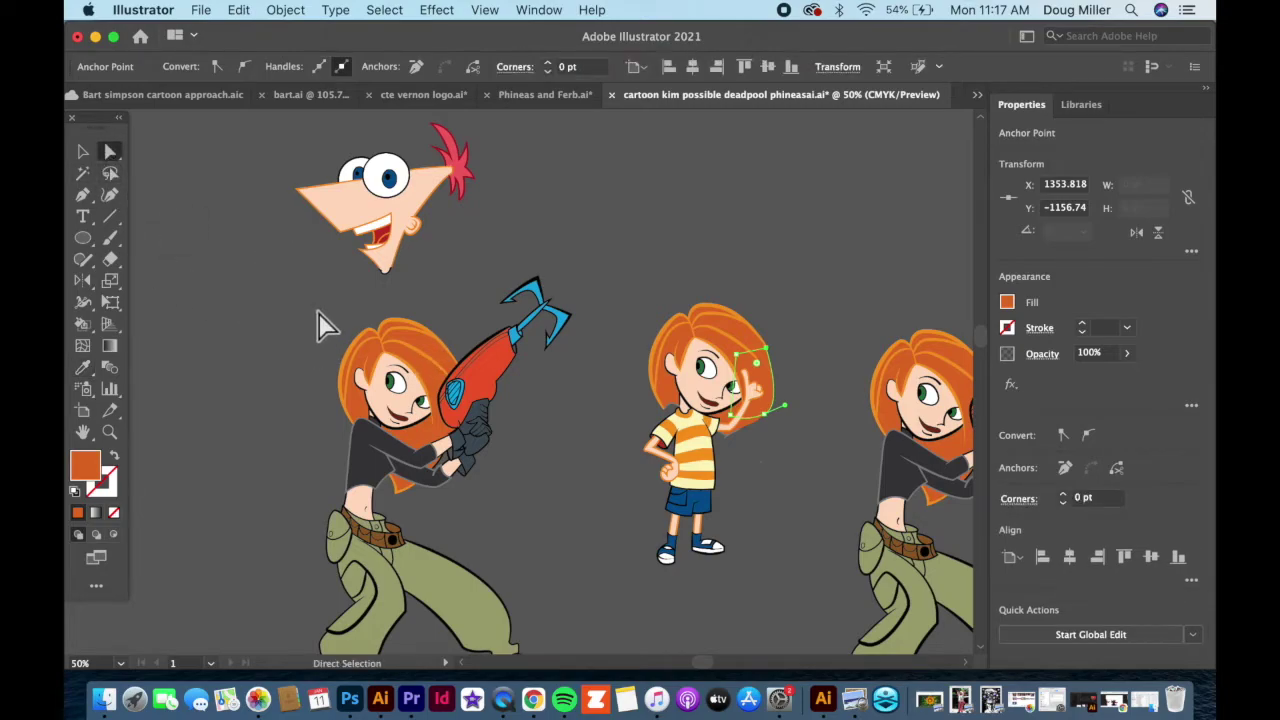
click(433, 425)
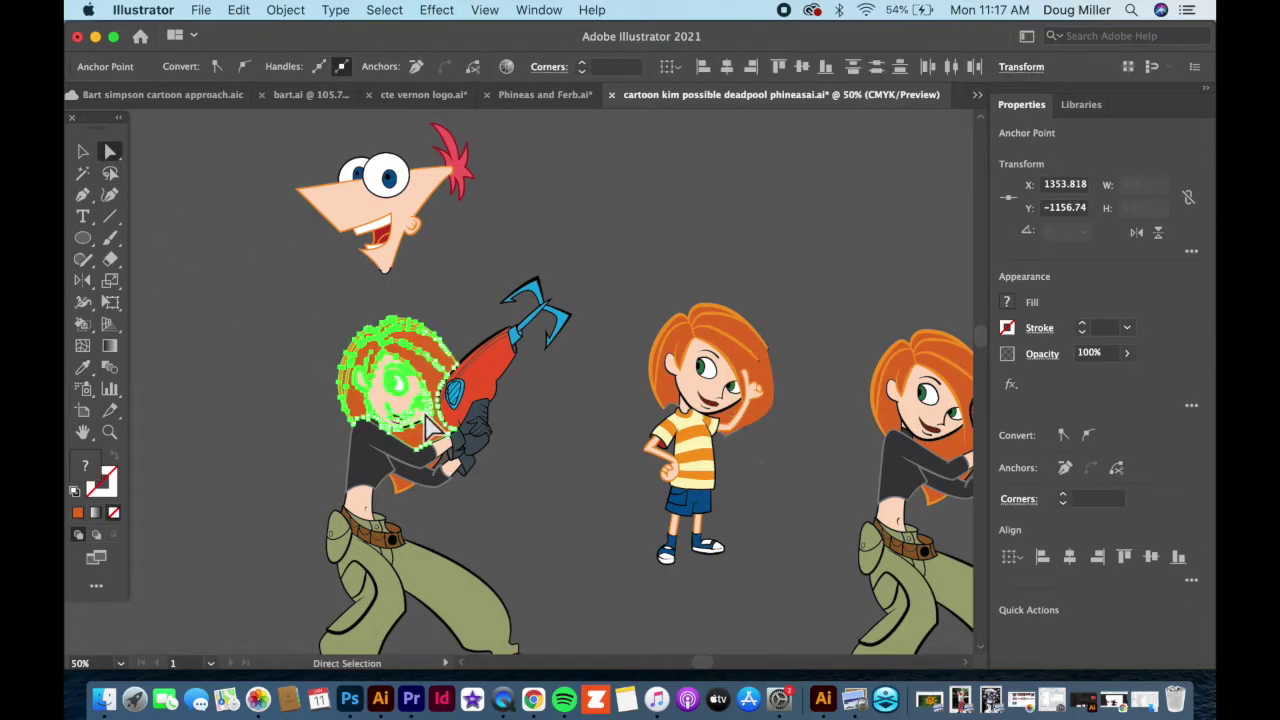
key(Delete)
key(Delete)
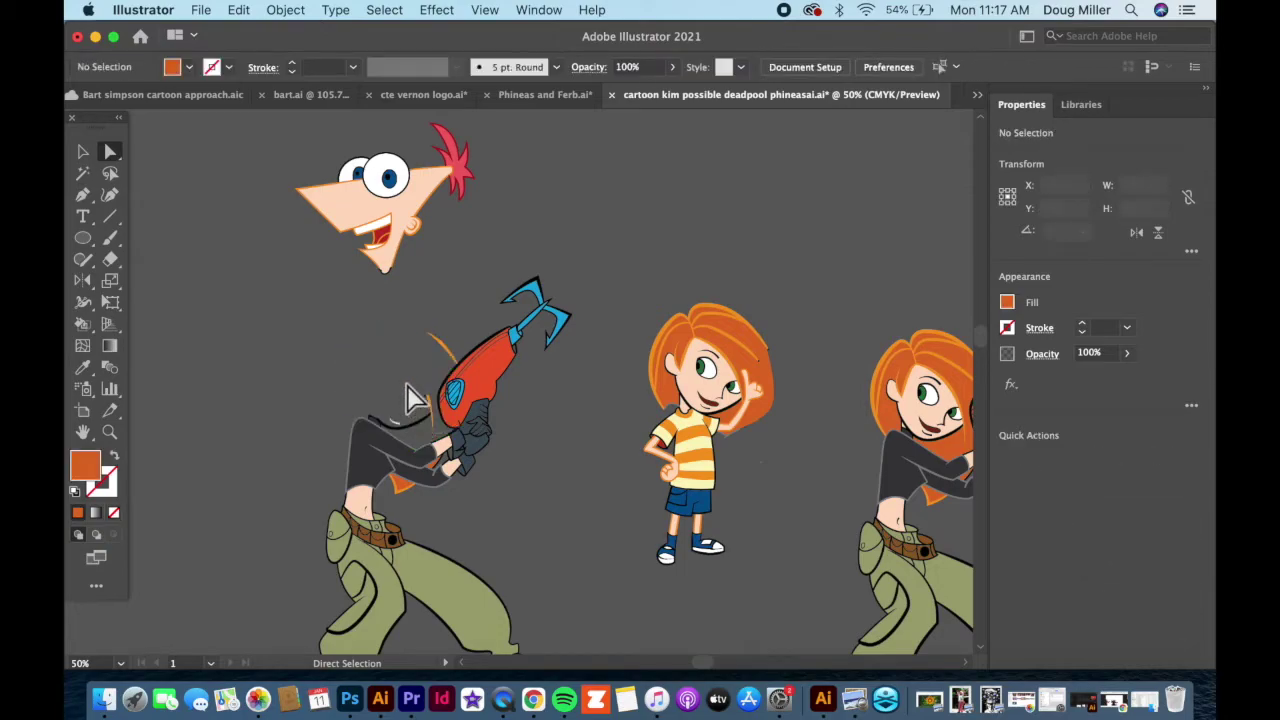
click(435, 440)
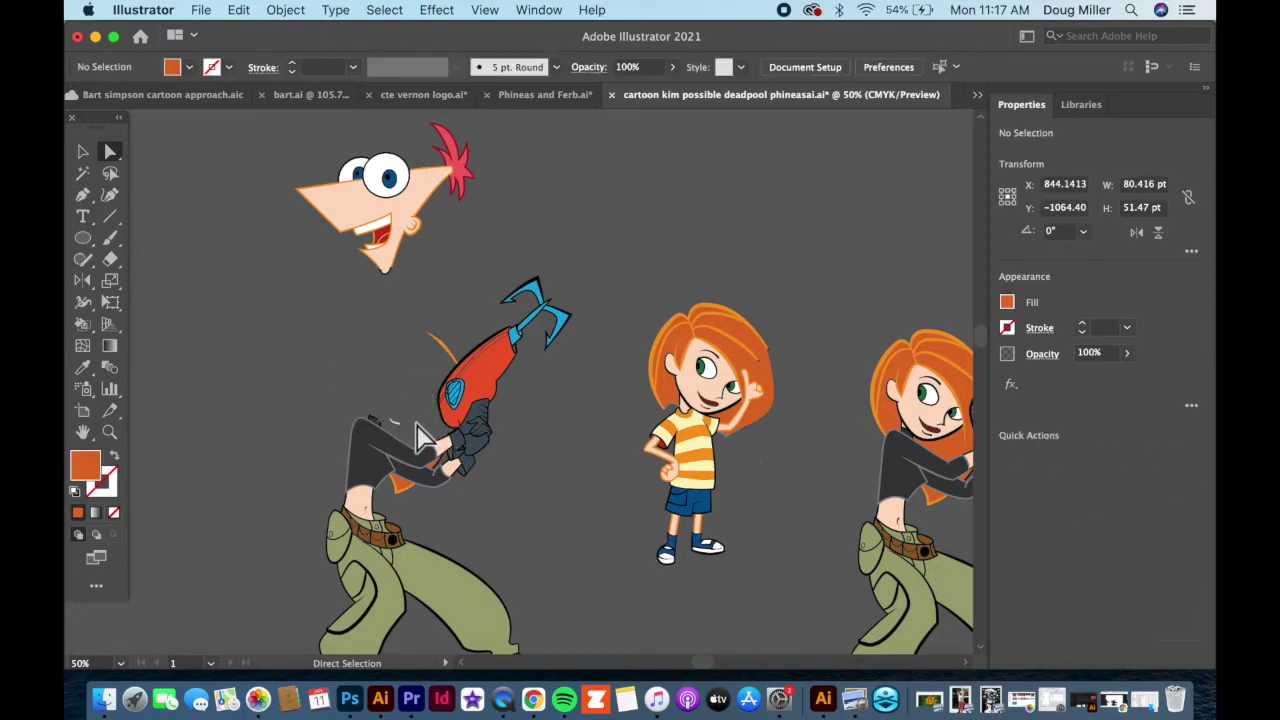
click(400, 437)
key(Delete)
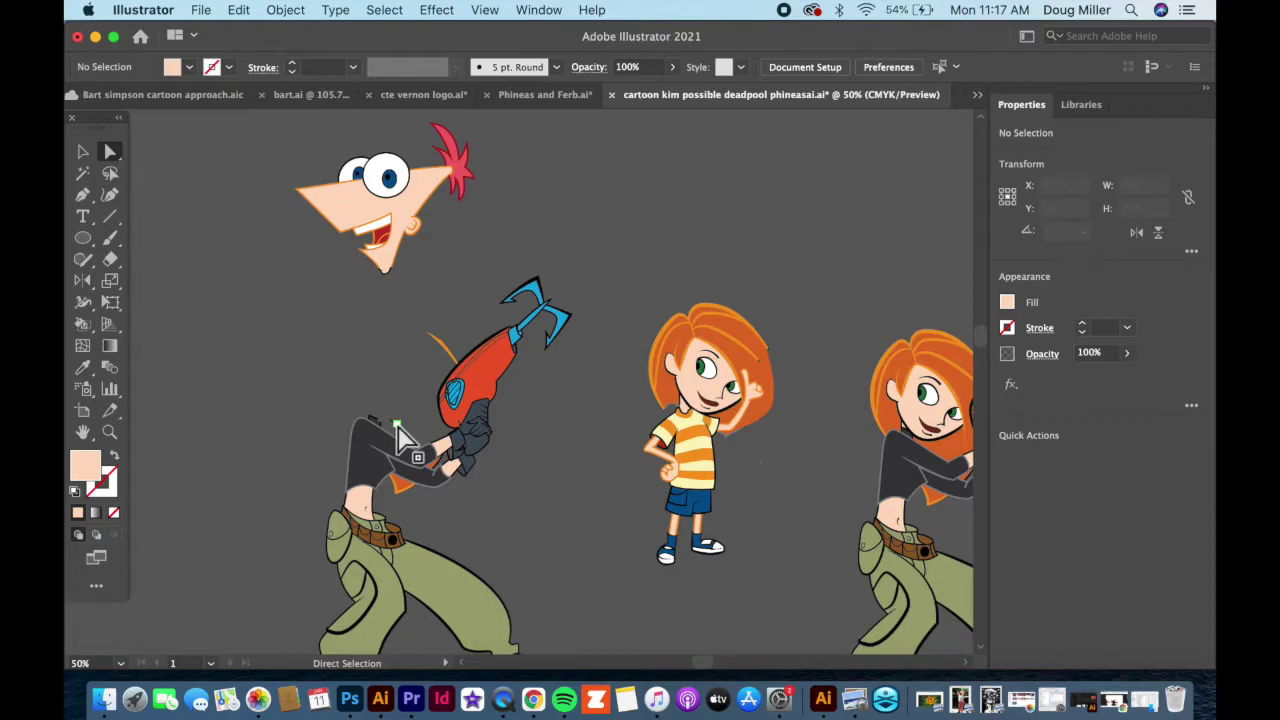
- Move the orange sliver down to Kim's elbow
click(400, 430)
click(423, 377)
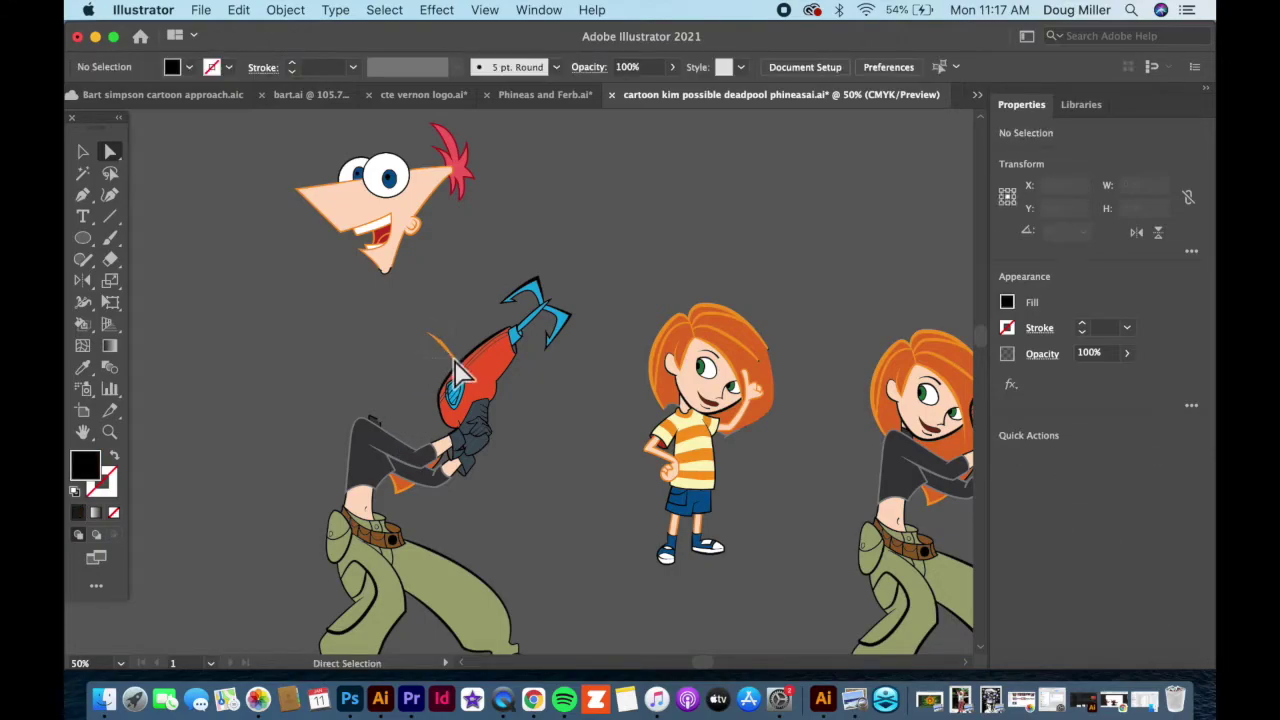
drag(455, 372, 411, 505)
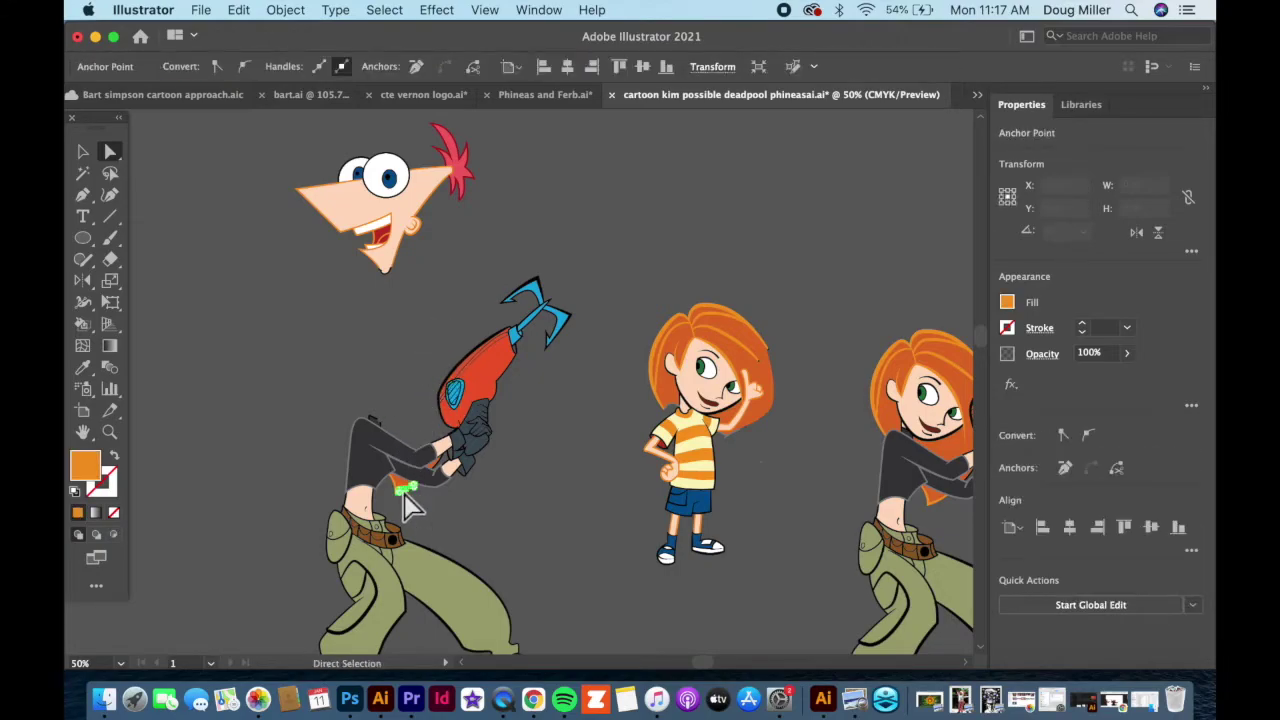
click(402, 505)
click(402, 506)
click(403, 497)
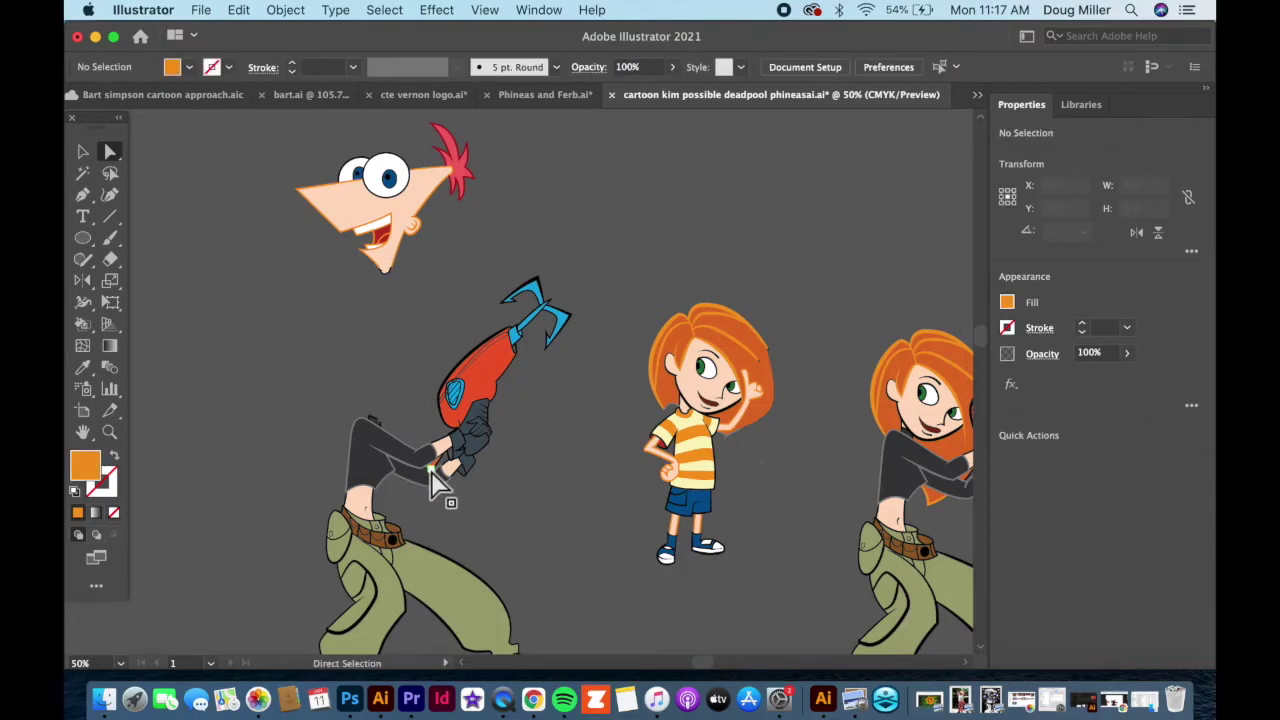
- Drag Phineas's head group down onto Kim's body
click(82, 152)
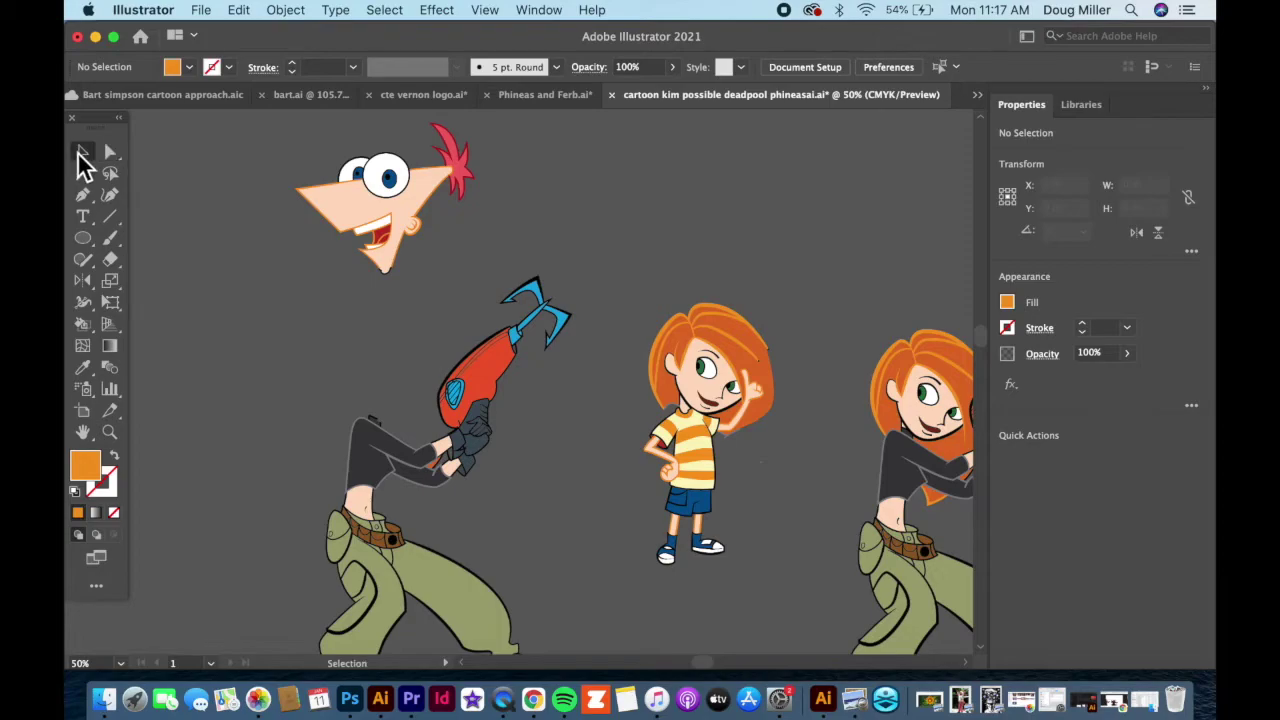
drag(352, 208, 330, 342)
shift+click(333, 358)
- Zoom in on Phineas's chin and pull the collar's corner up-left to meet it
shift+click(333, 358)
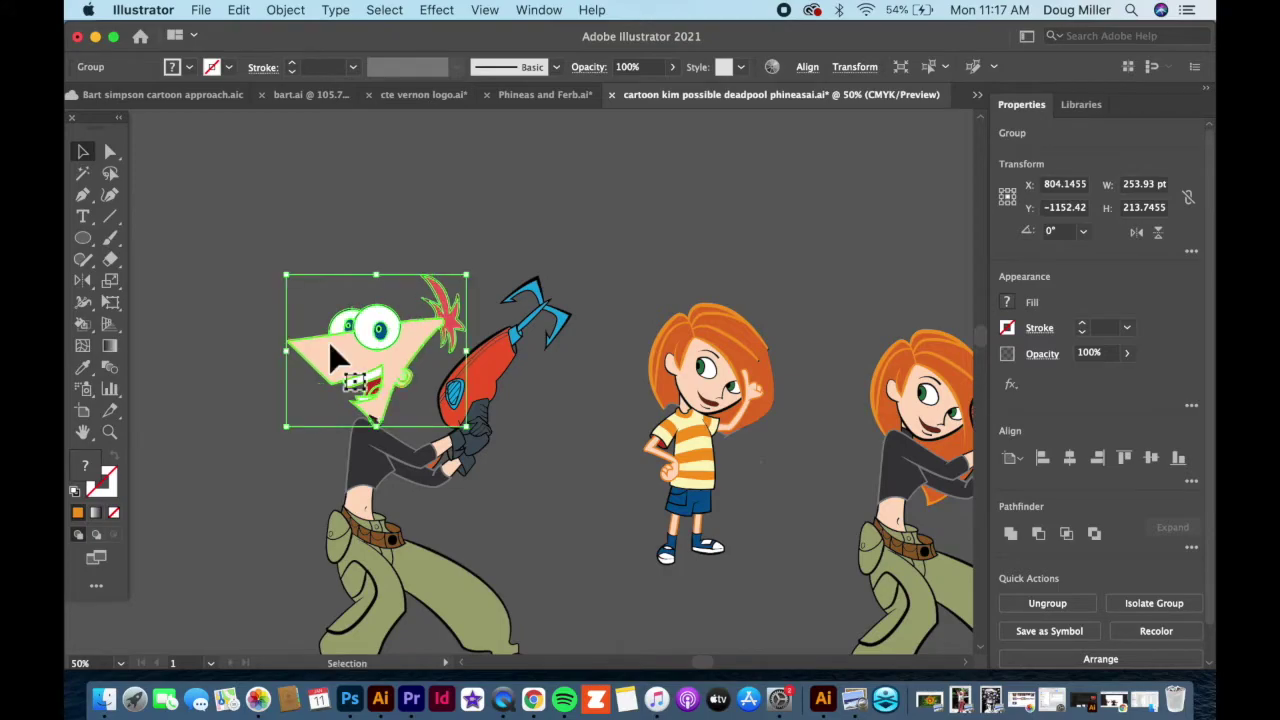
click(110, 432)
drag(380, 425, 769, 406)
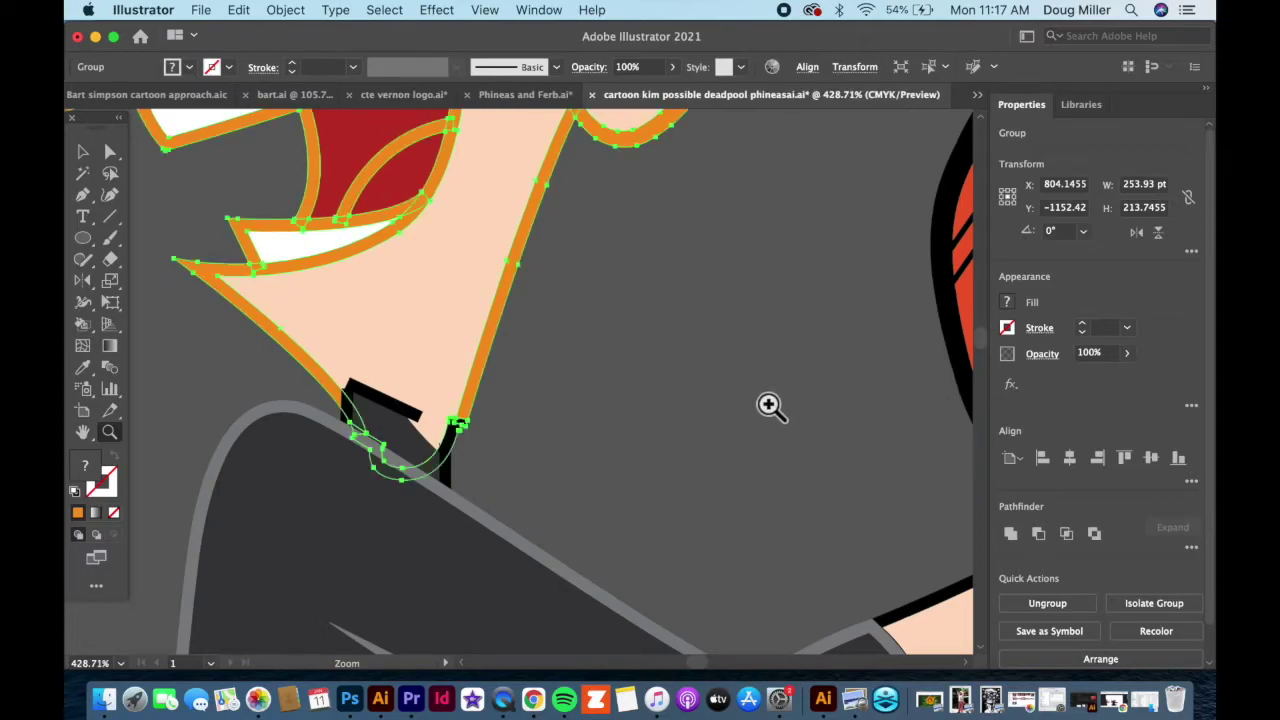
click(110, 155)
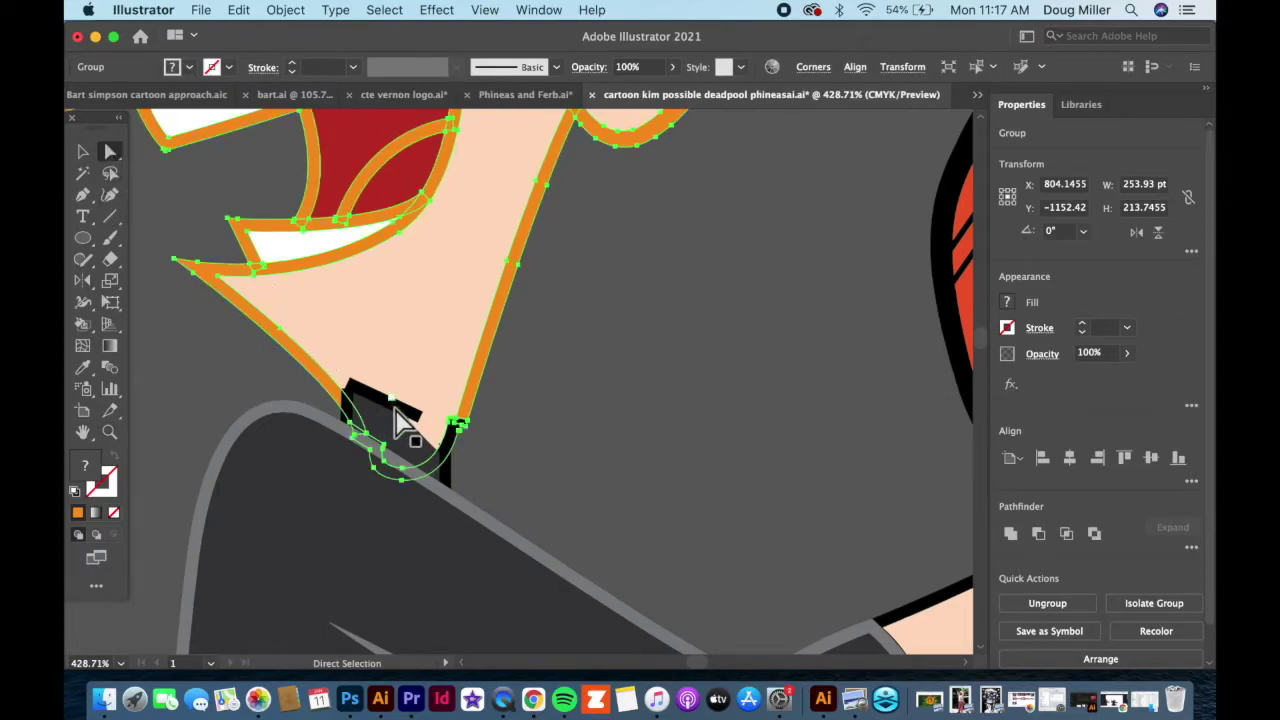
click(427, 419)
click(458, 423)
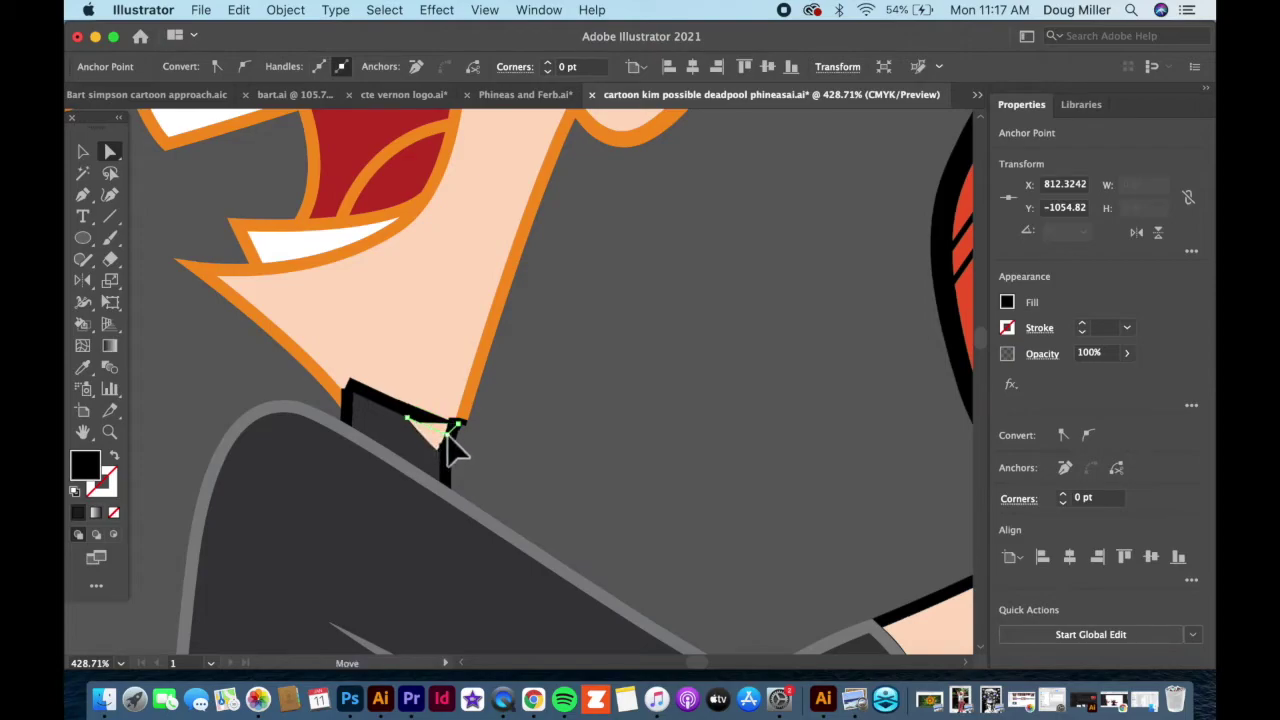
click(437, 449)
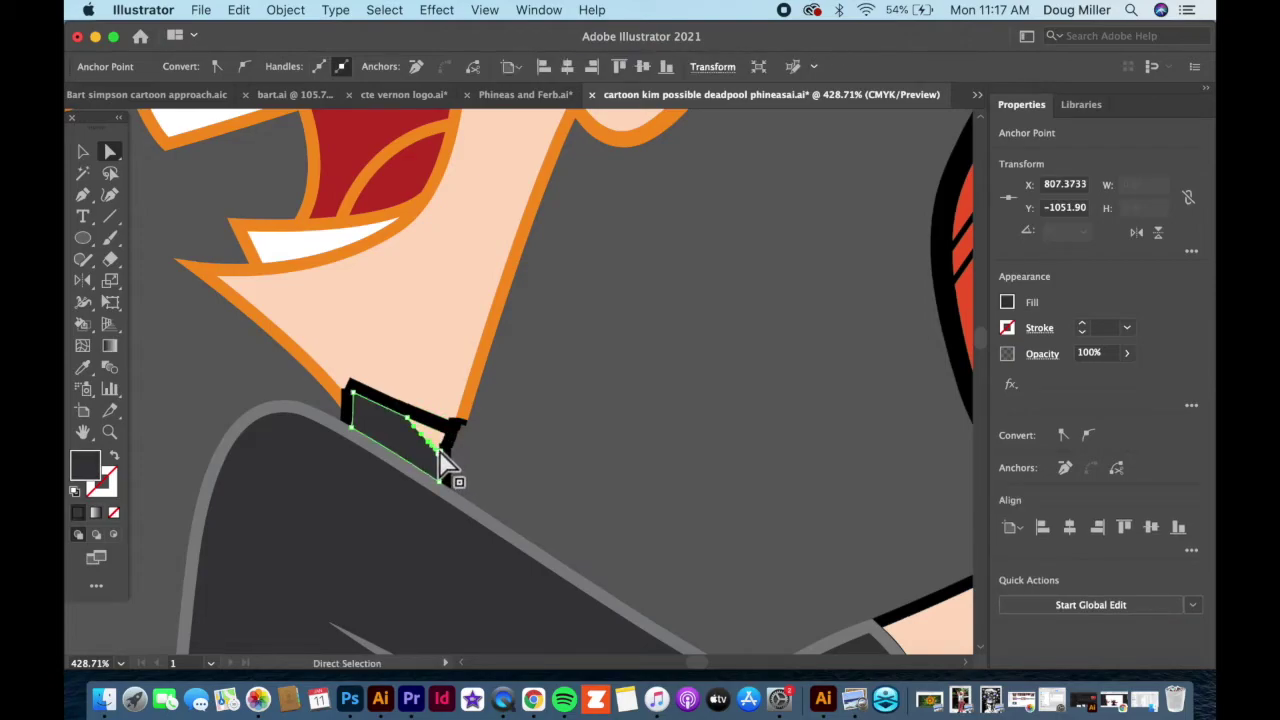
click(452, 430)
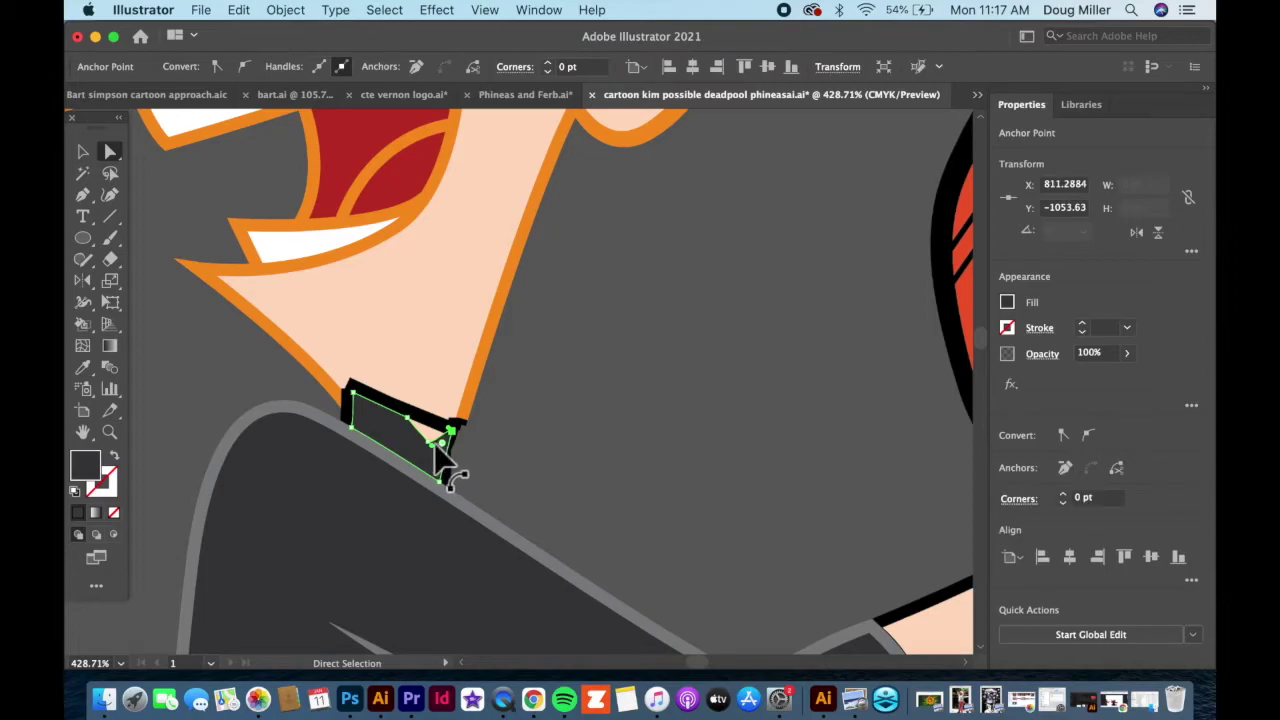
drag(431, 446, 407, 416)
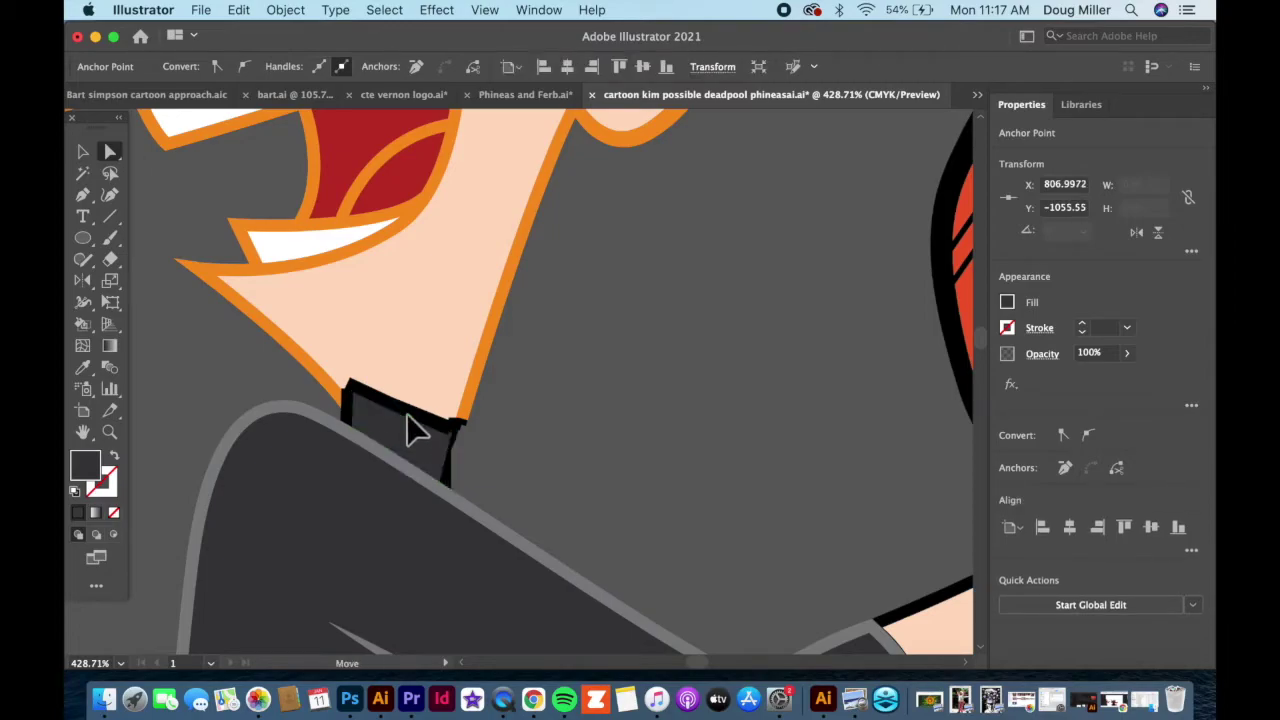
- Nudge Phineas's head group up so it lines up with the collar
click(350, 364)
click(82, 153)
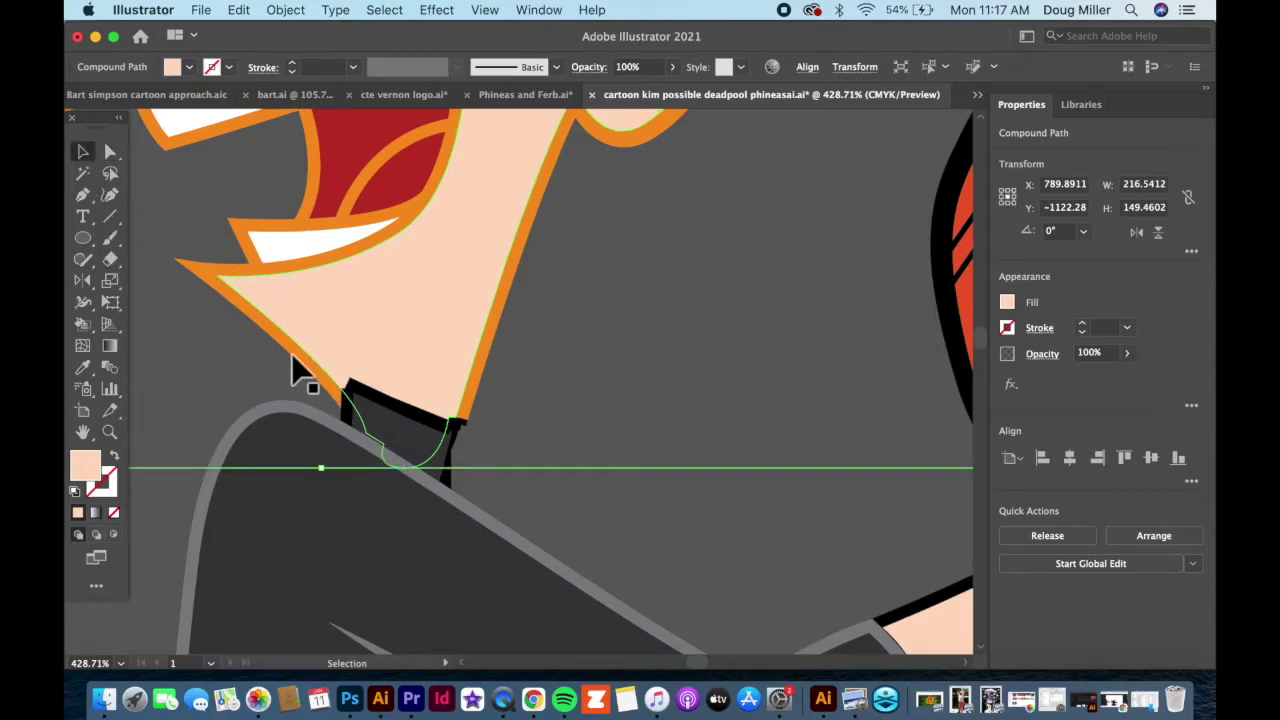
click(251, 342)
drag(303, 323, 303, 322)
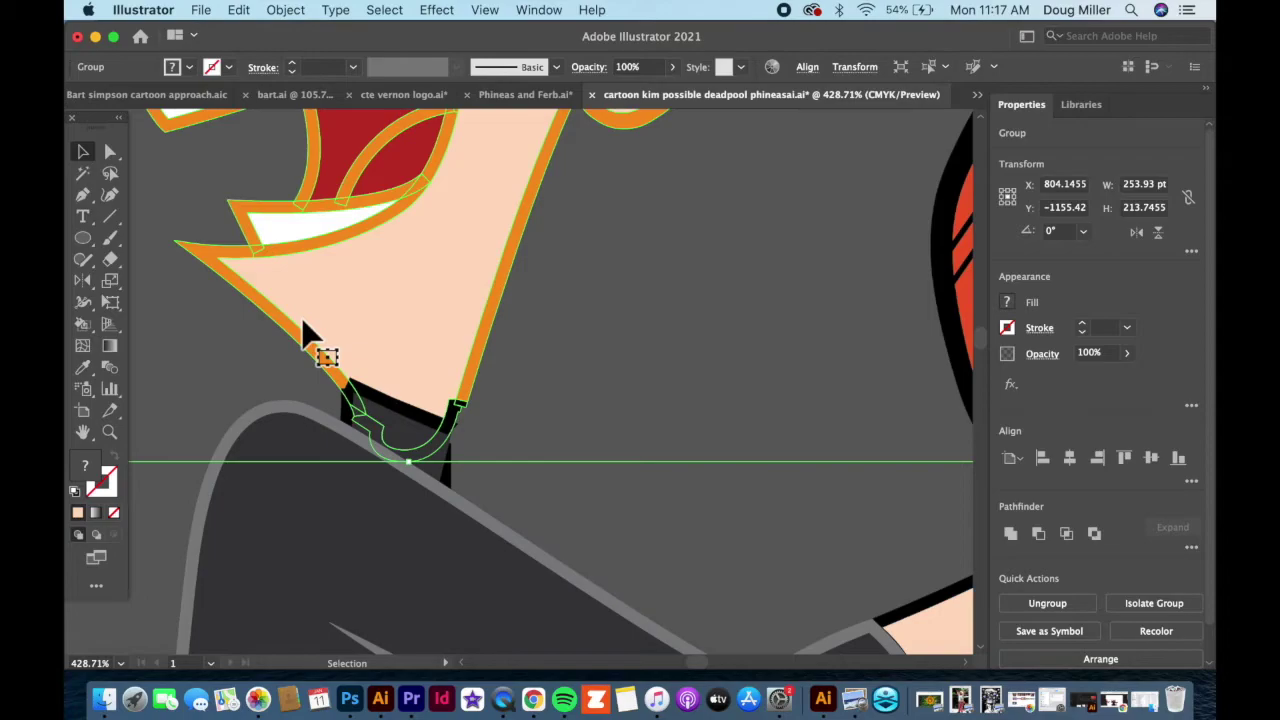
click(490, 400)
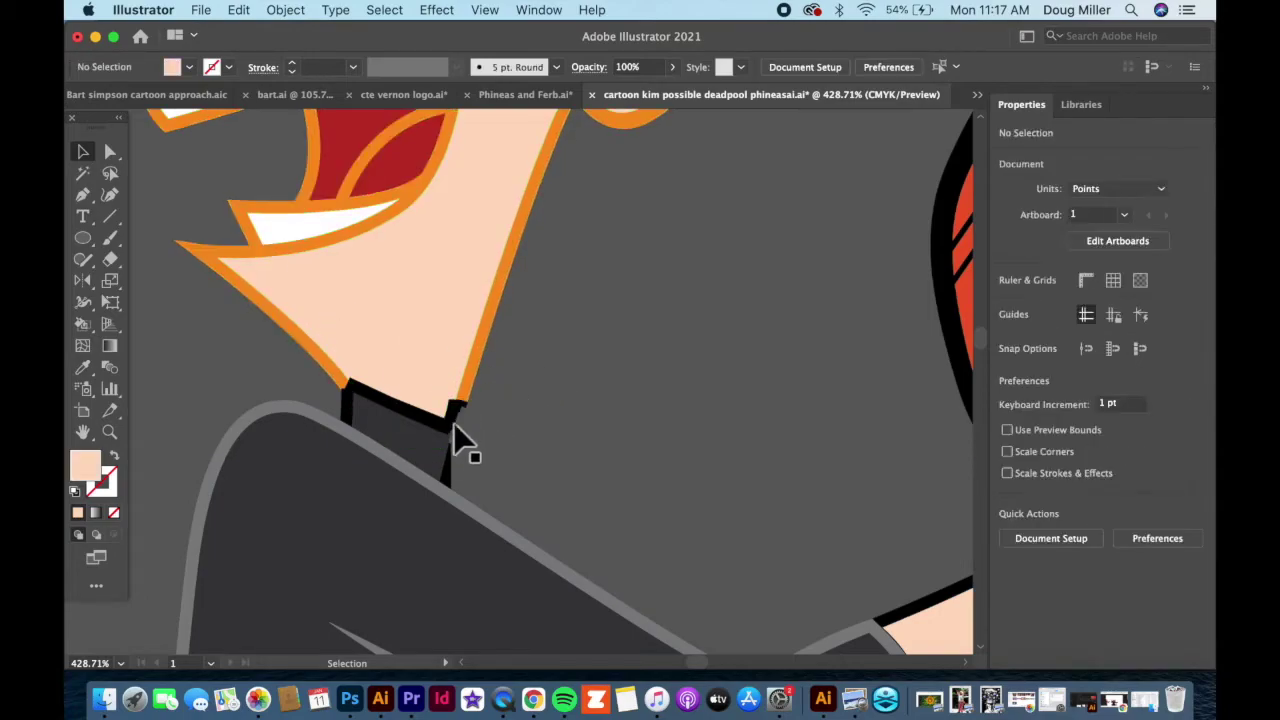
key(a)
scroll(484, 430, down, 5)
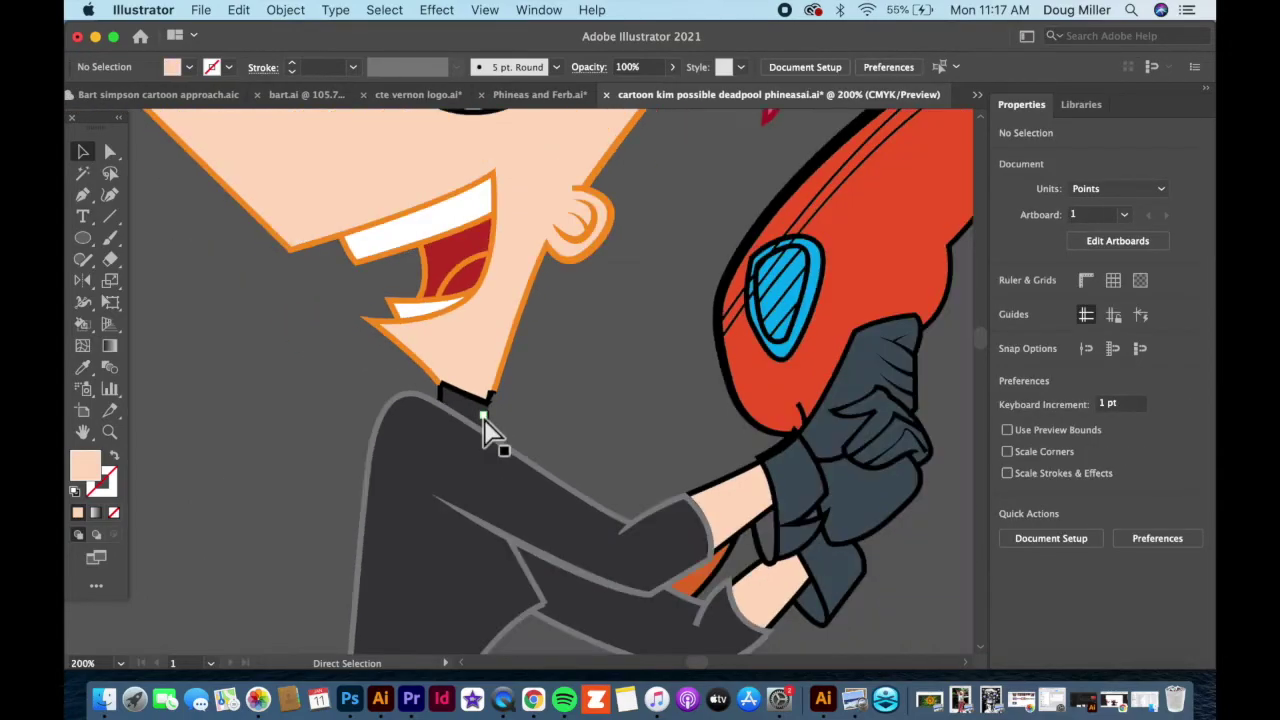
- Reflect Phineas's head group across the Vertical axis so his nose points right toward the blaster
scroll(484, 430, down, 1)
key(v)
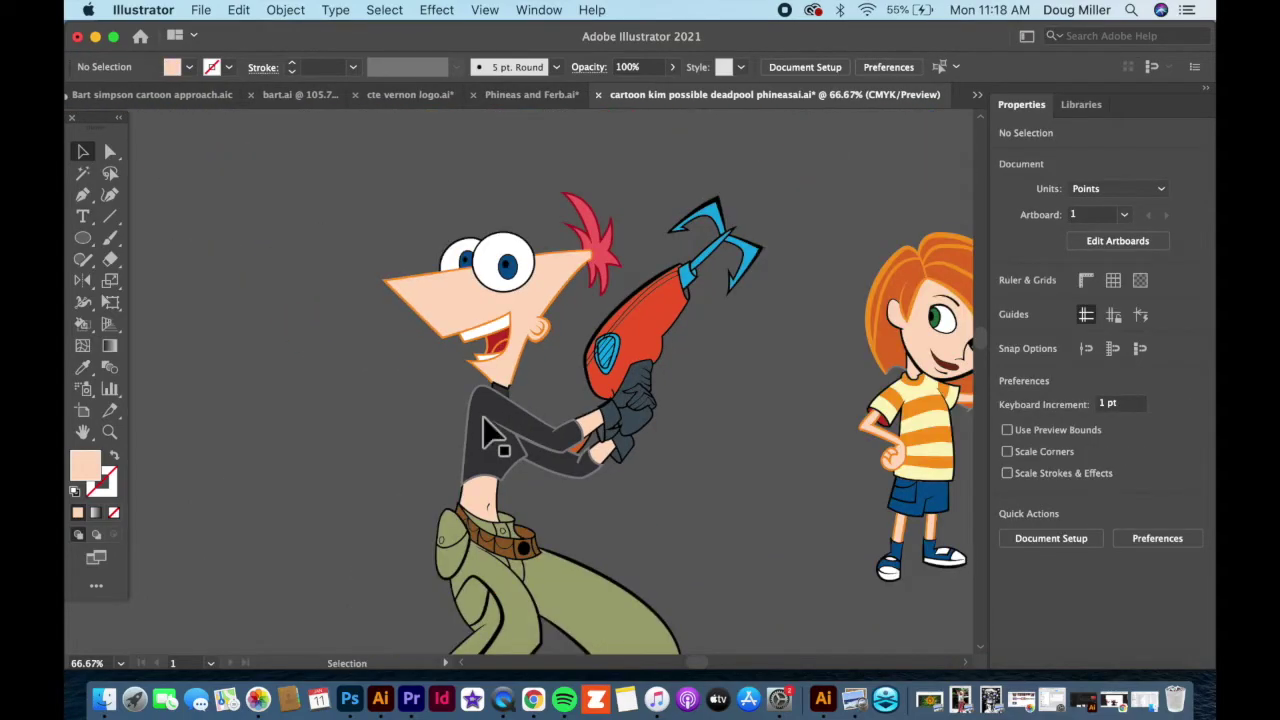
click(497, 290)
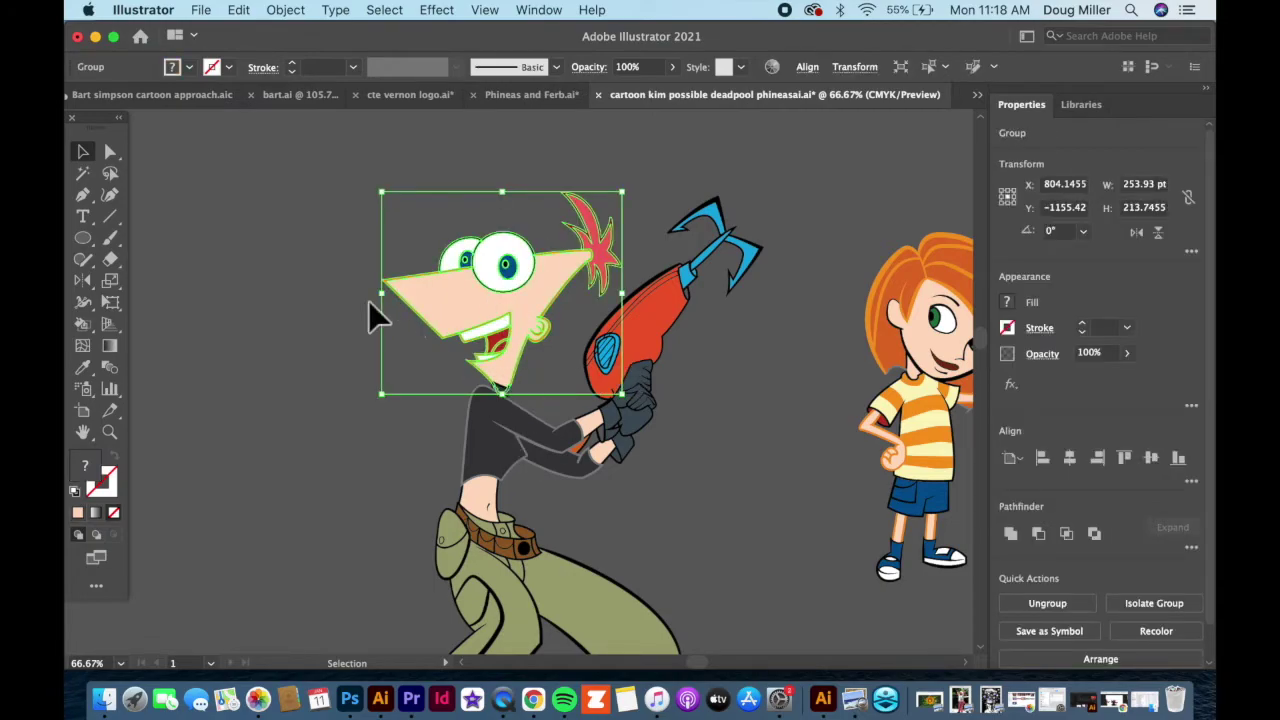
double_click(83, 281)
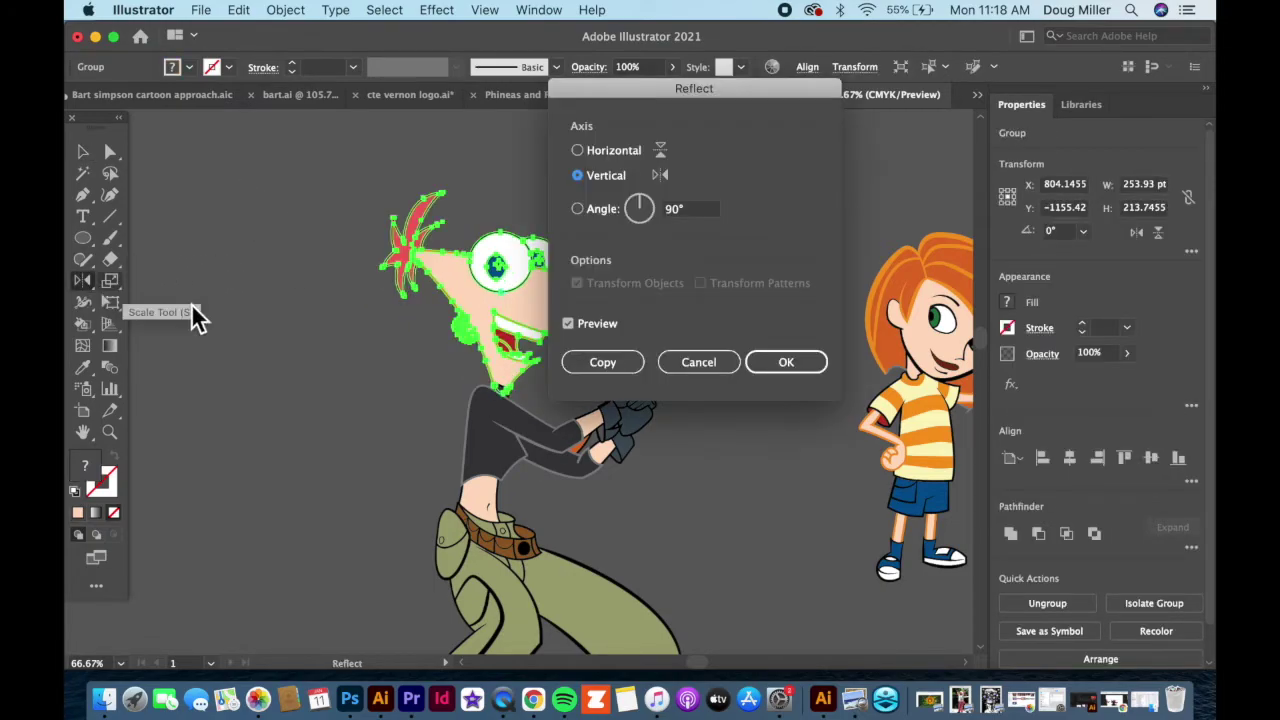
click(784, 363)
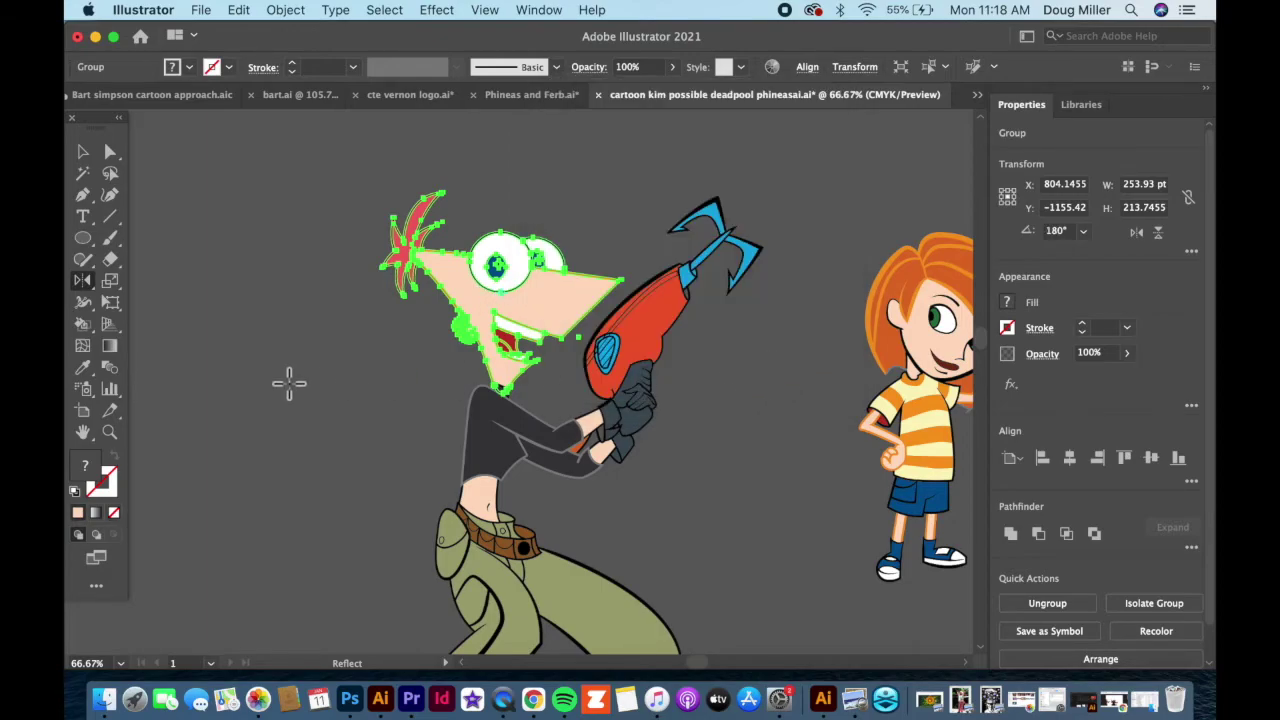
click(80, 155)
click(267, 415)
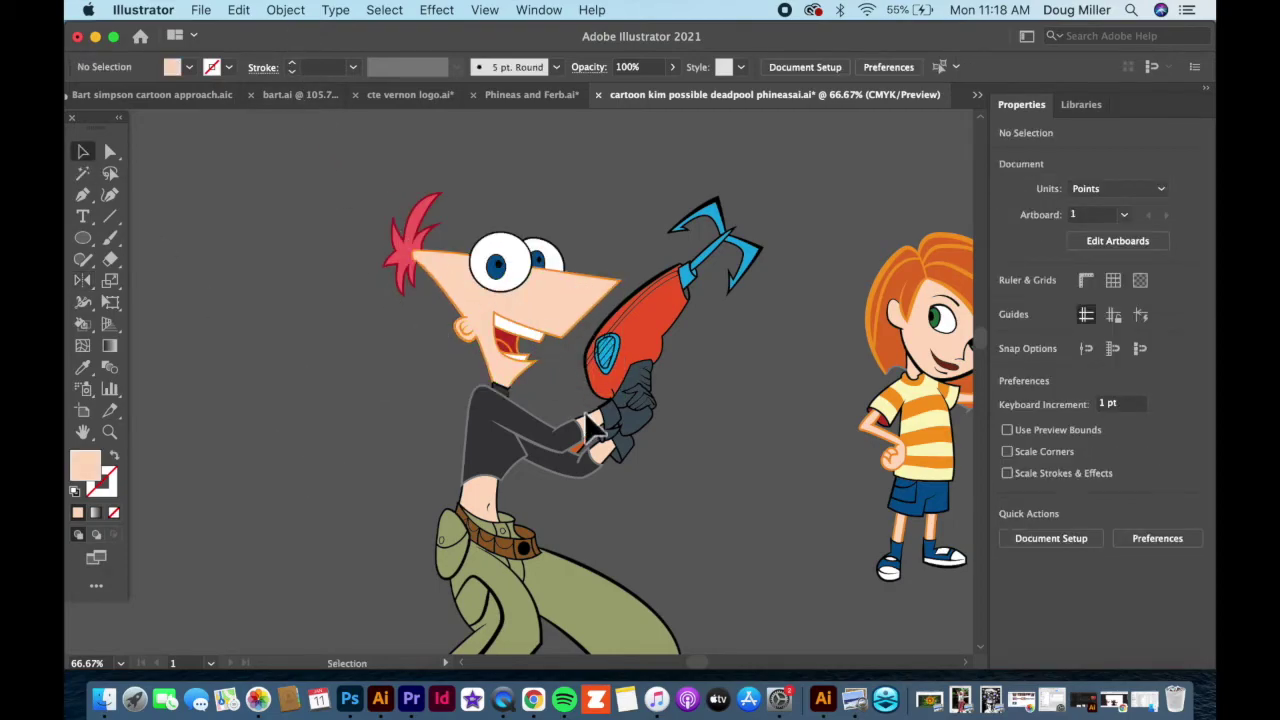
scroll(685, 456, down, 2)
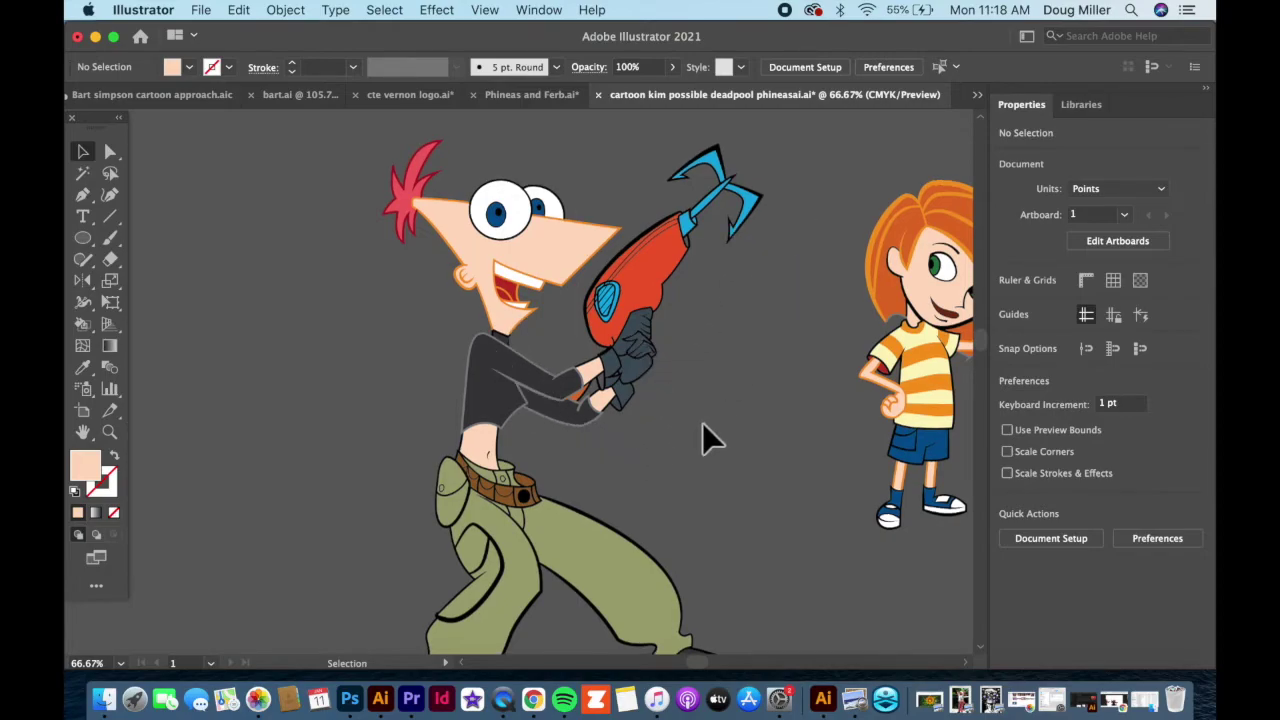
key(super+minus)
key(super+minus)
key(super+minus)
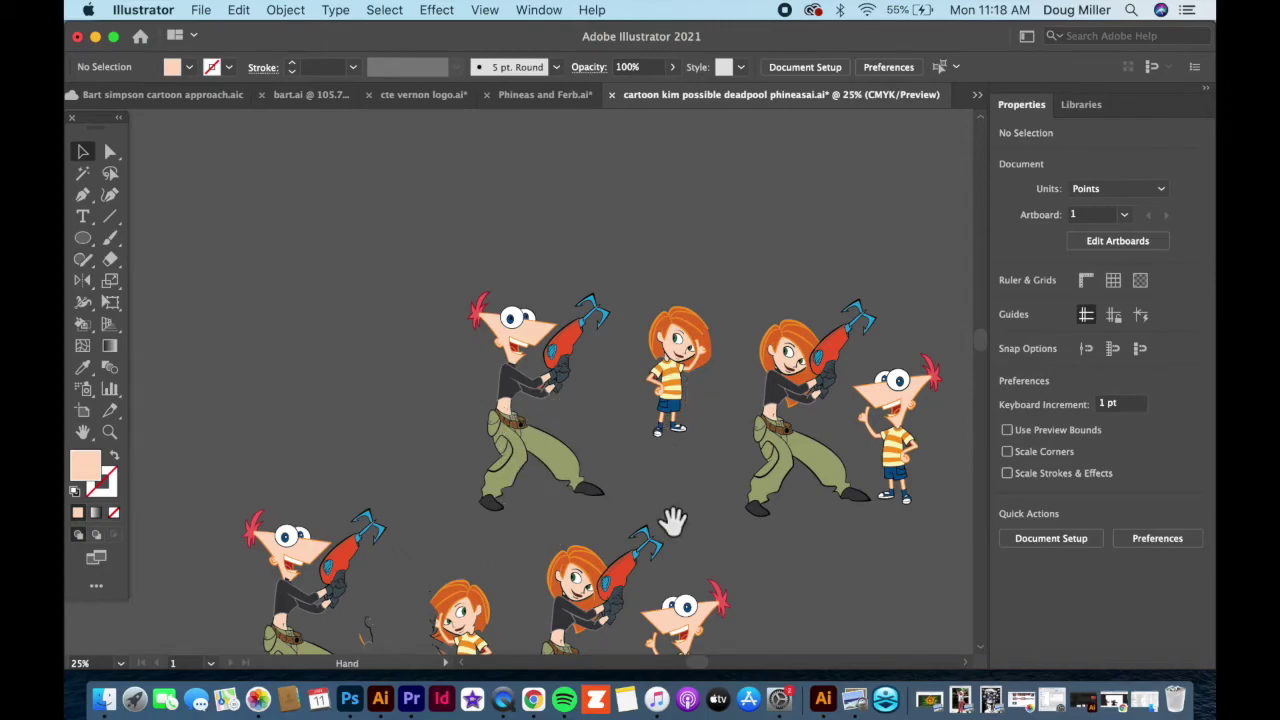
drag(672, 521, 432, 459)
drag(786, 529, 641, 400)
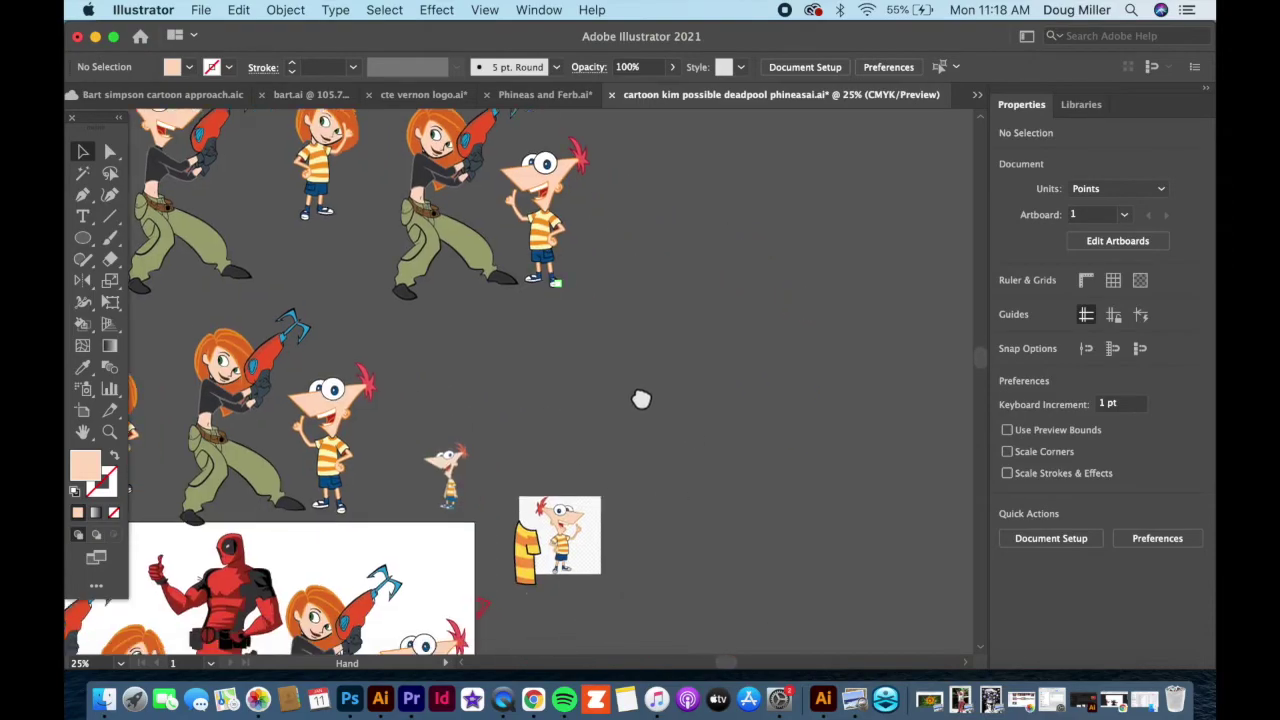
scroll(641, 400, down, 6)
scroll(641, 400, left, 6)
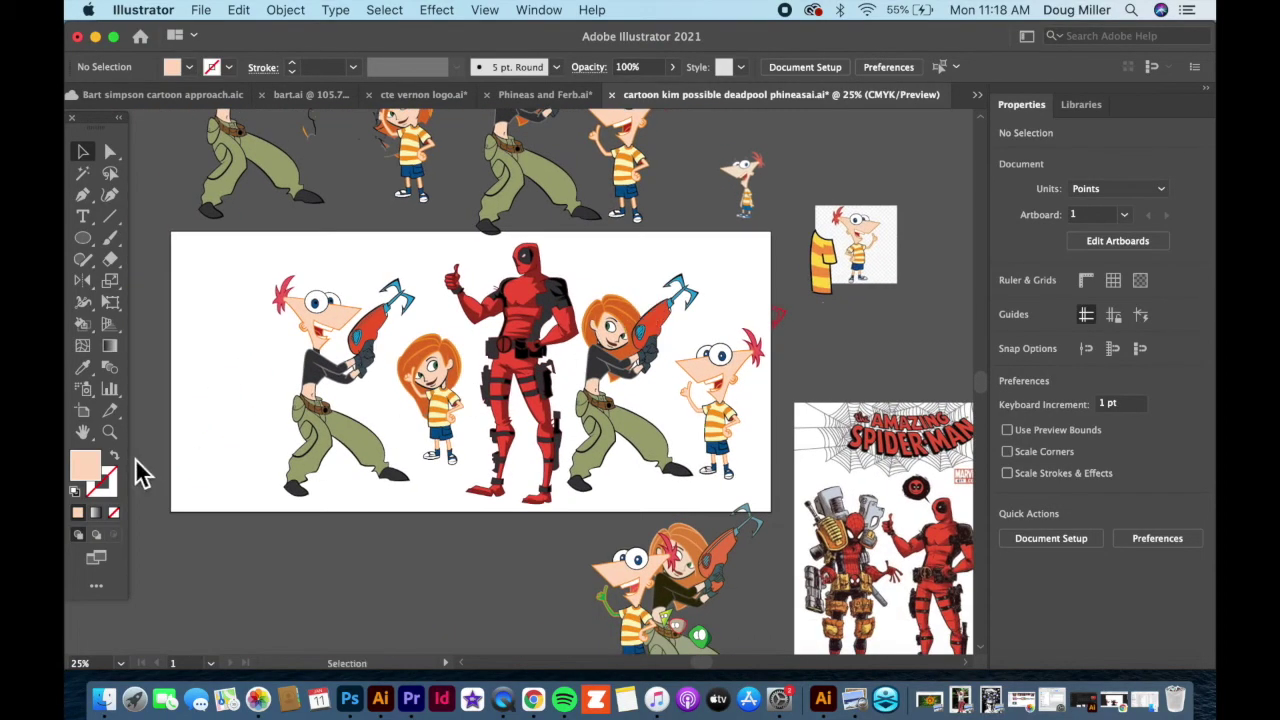
click(109, 431)
drag(535, 262, 966, 286)
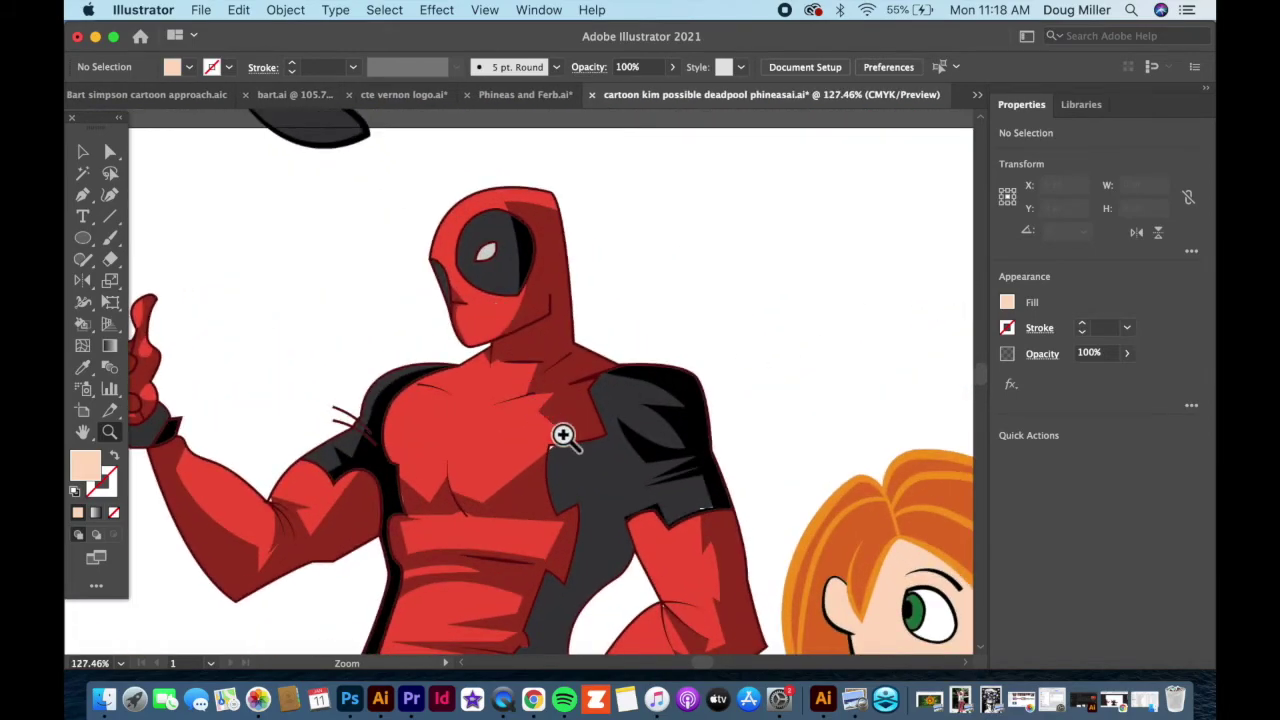
scroll(760, 610, down, 3)
scroll(760, 610, right, 2)
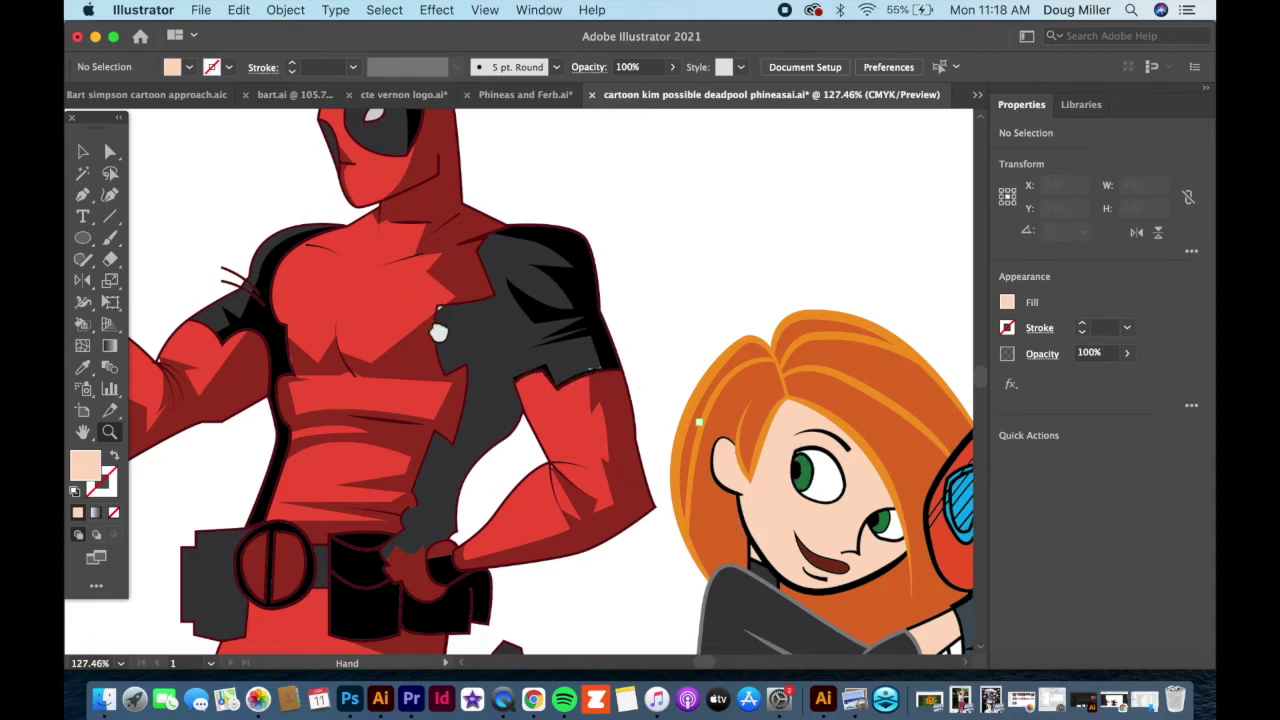
drag(438, 333, 500, 563)
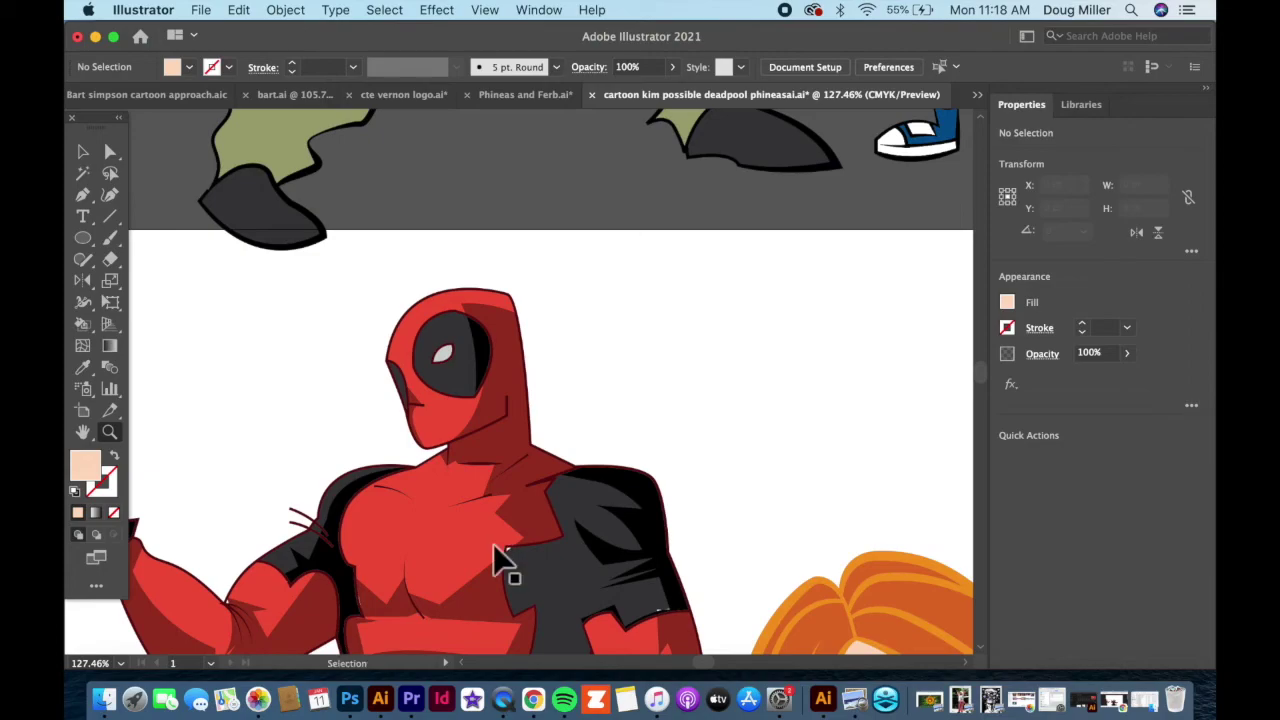
key(super+minus)
key(super+minus)
key(super+minus)
key(super+minus)
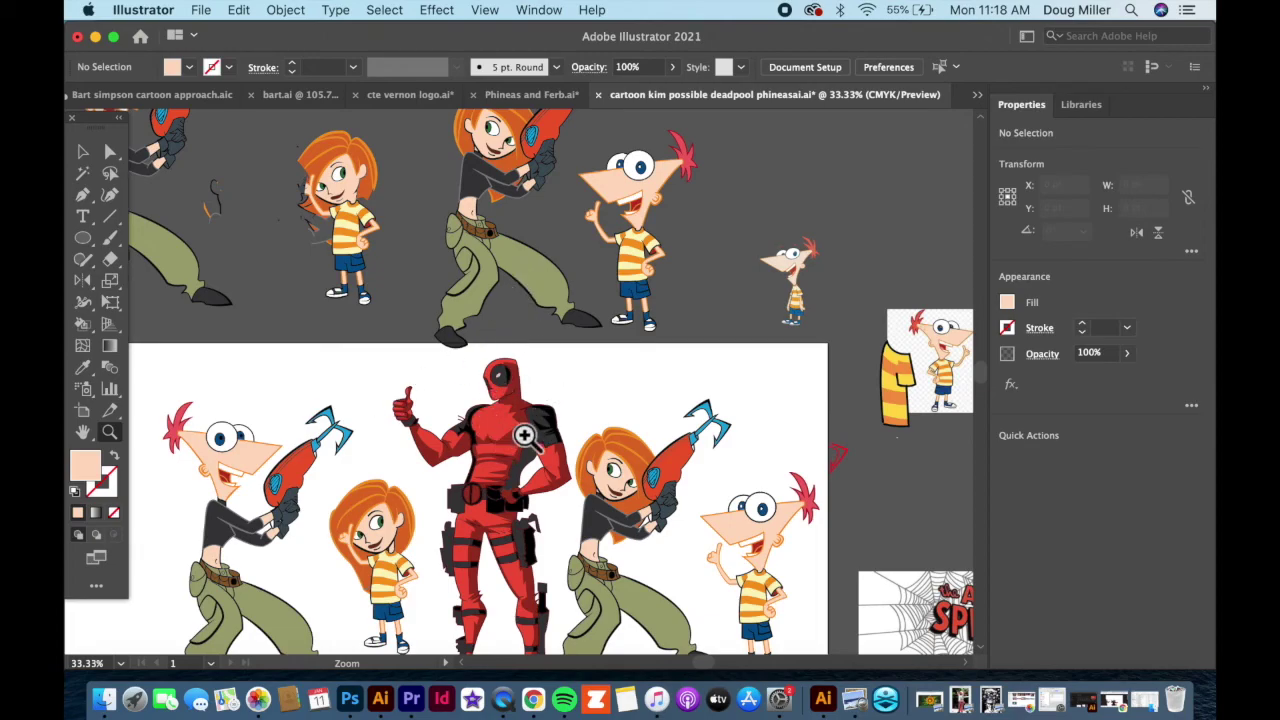
scroll(524, 436, down, 4)
scroll(524, 436, down, 1)
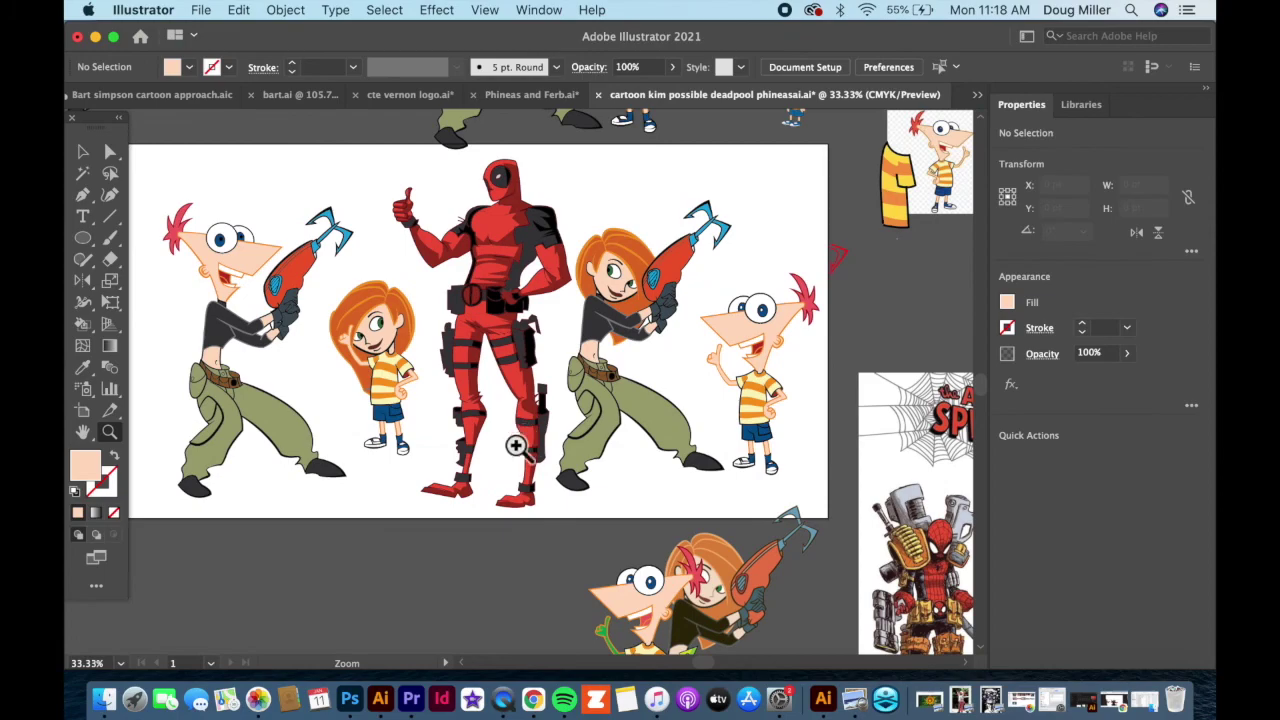